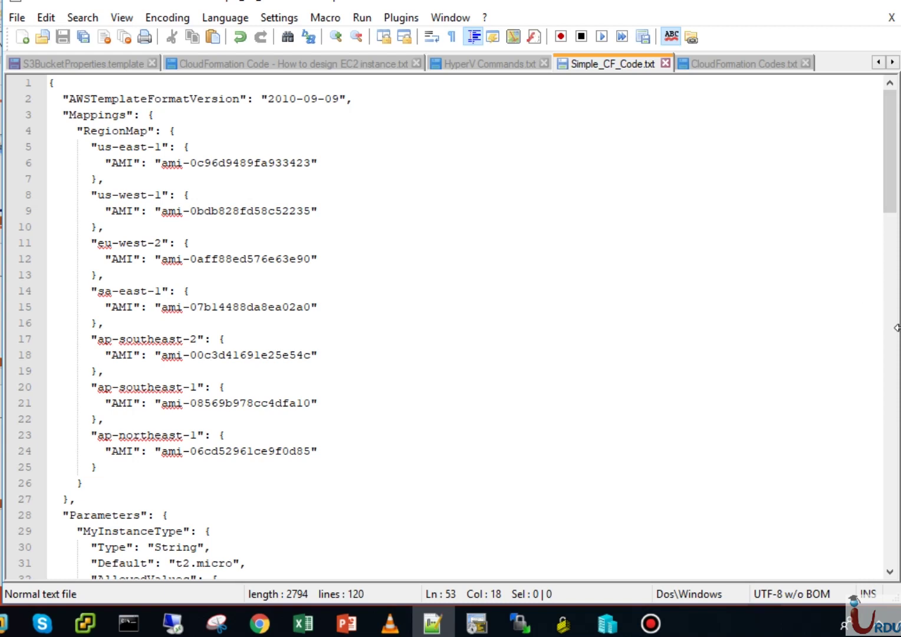
left_click_drag(897, 327, 899, 326)
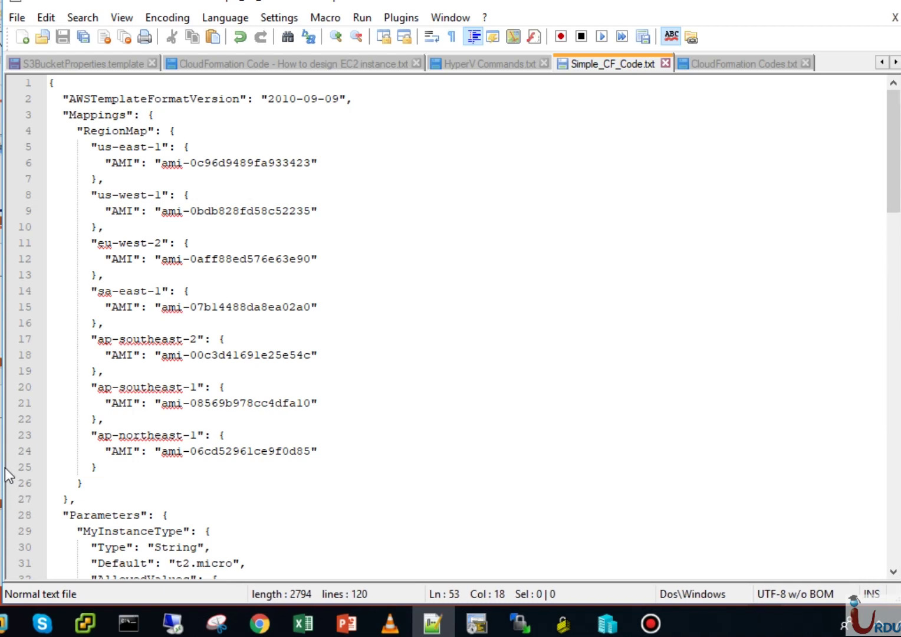
left_click_drag(5, 465, 2, 465)
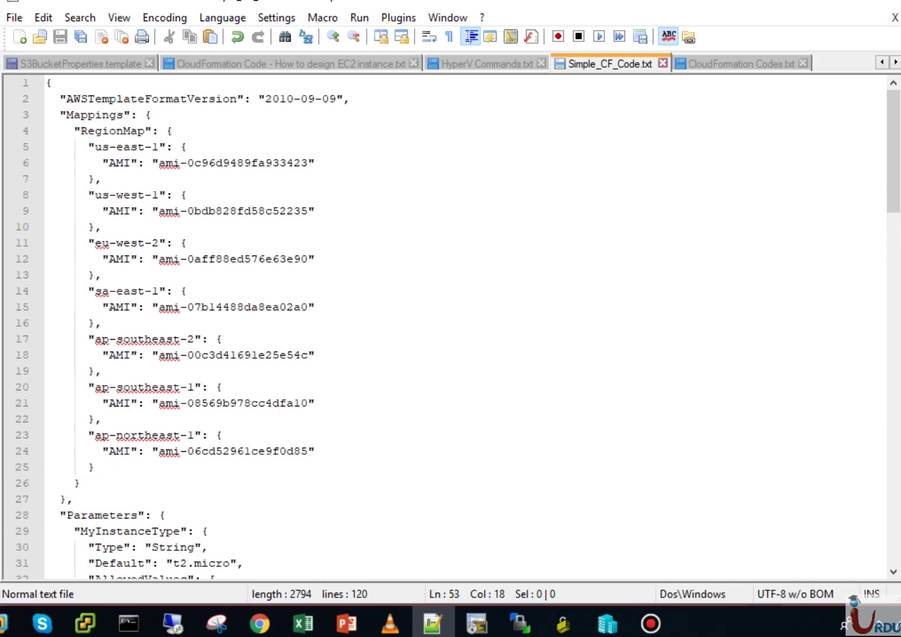
key("alt+Tab")
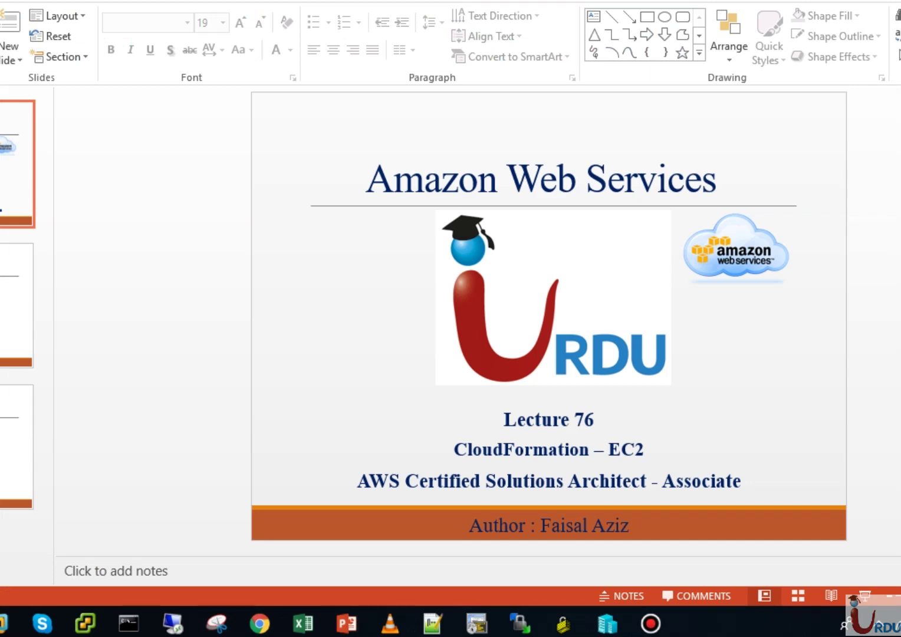
key("alt+Tab")
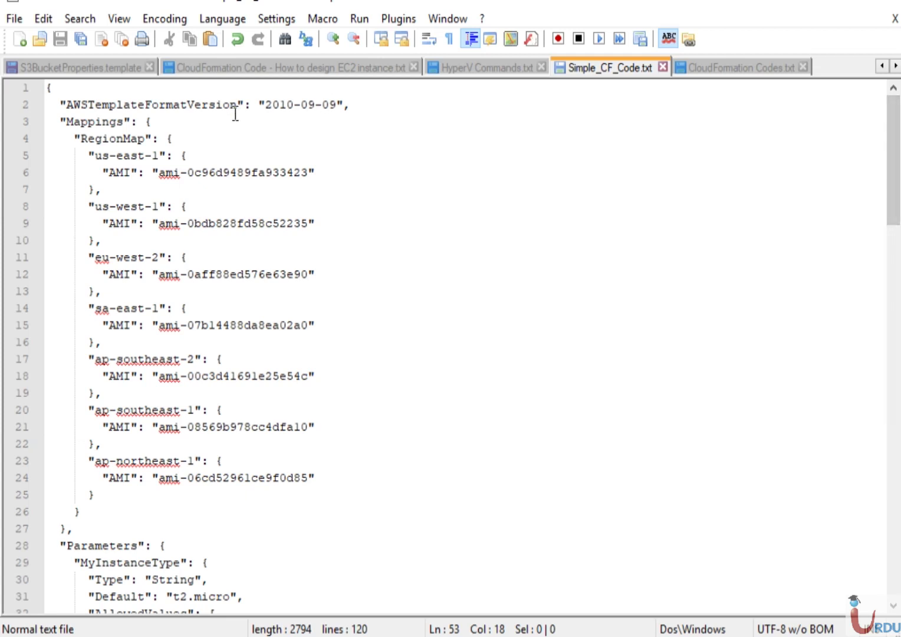
Review the opening of Simple_CF_Code.txt, covering the Mappings section and the MyInstanceType entry under Parameters
left_click_drag(67, 104, 162, 91)
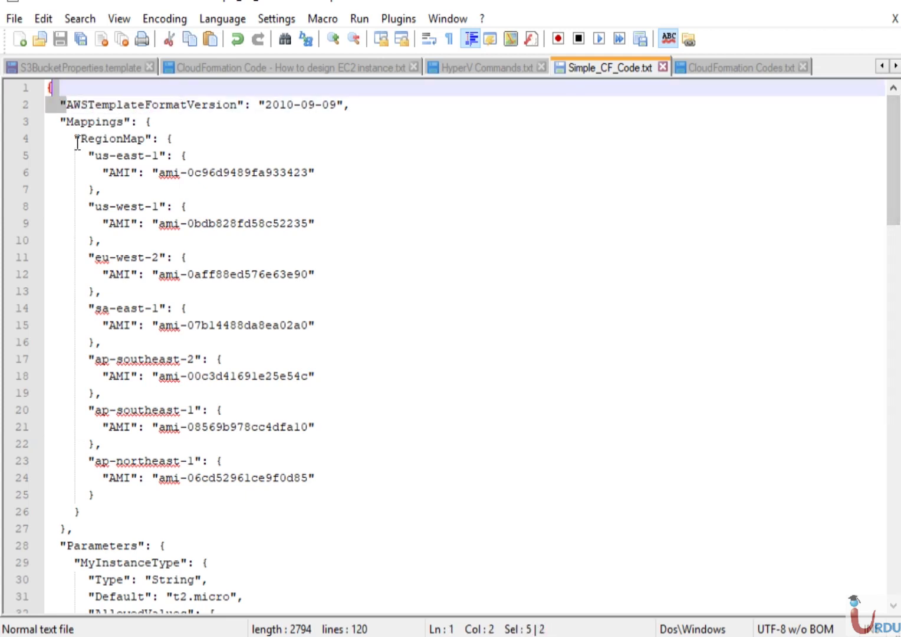
left_click_drag(66, 121, 126, 124)
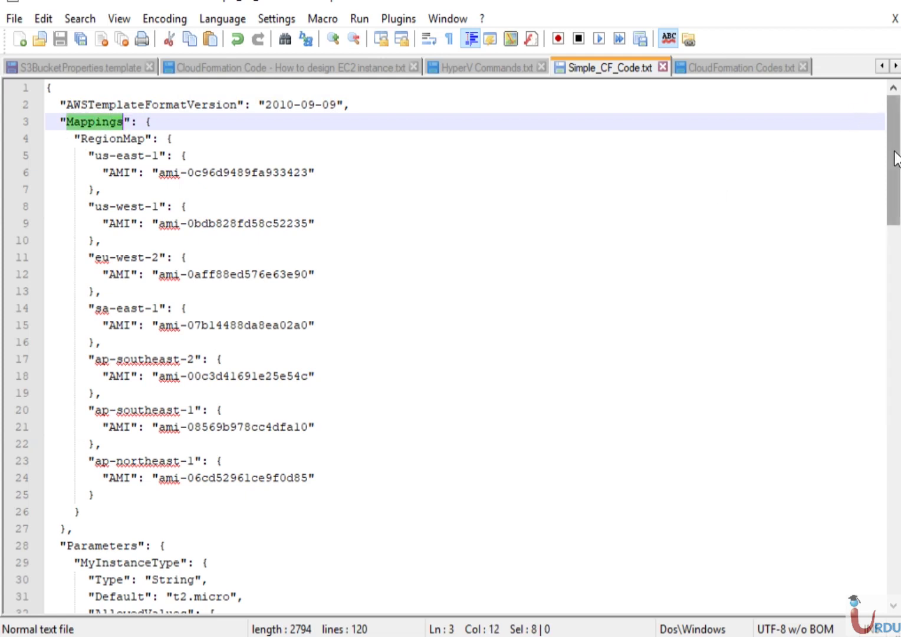
left_click_drag(896, 158, 895, 233)
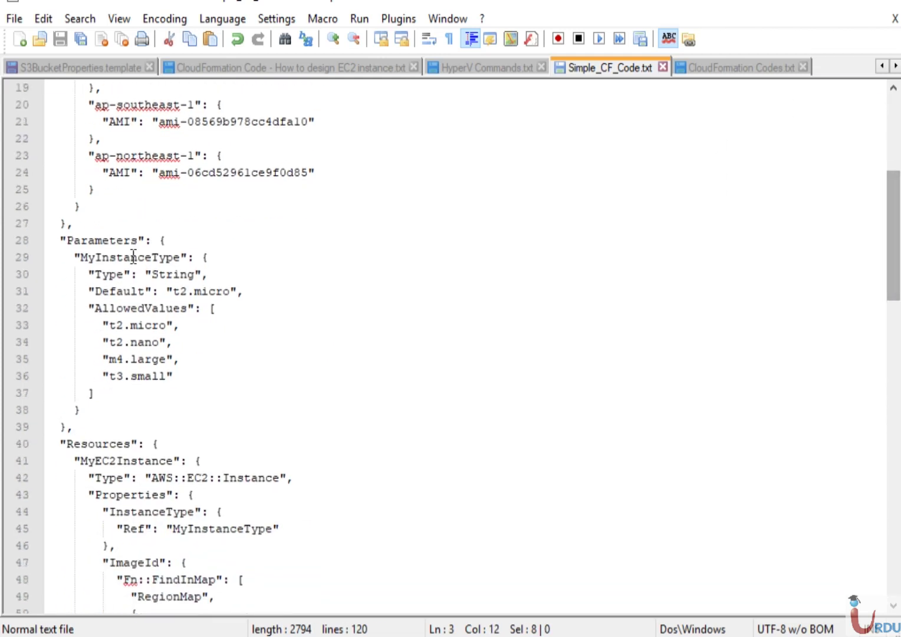
left_click_drag(66, 240, 141, 241)
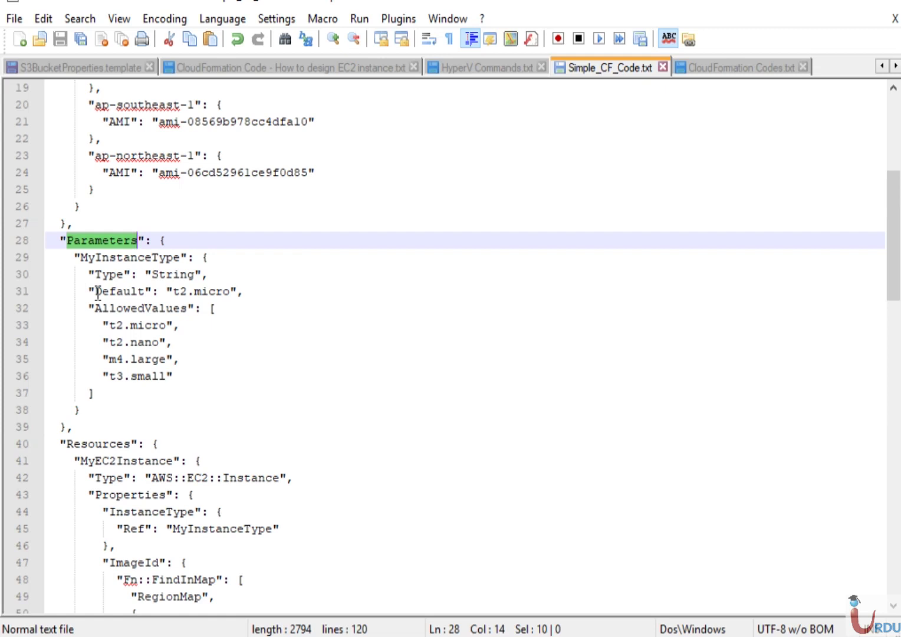
left_click(81, 257)
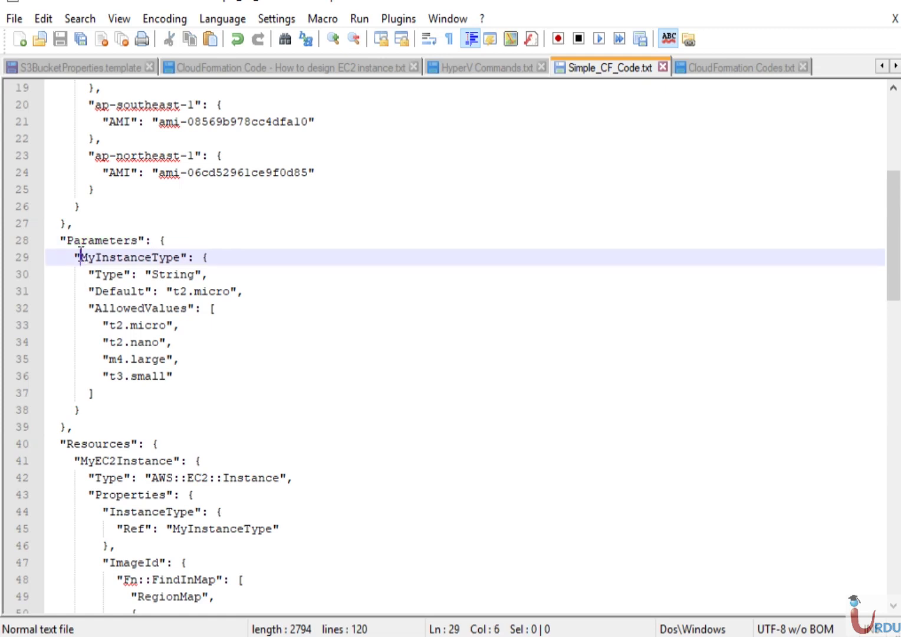
left_click_drag(80, 257, 177, 256)
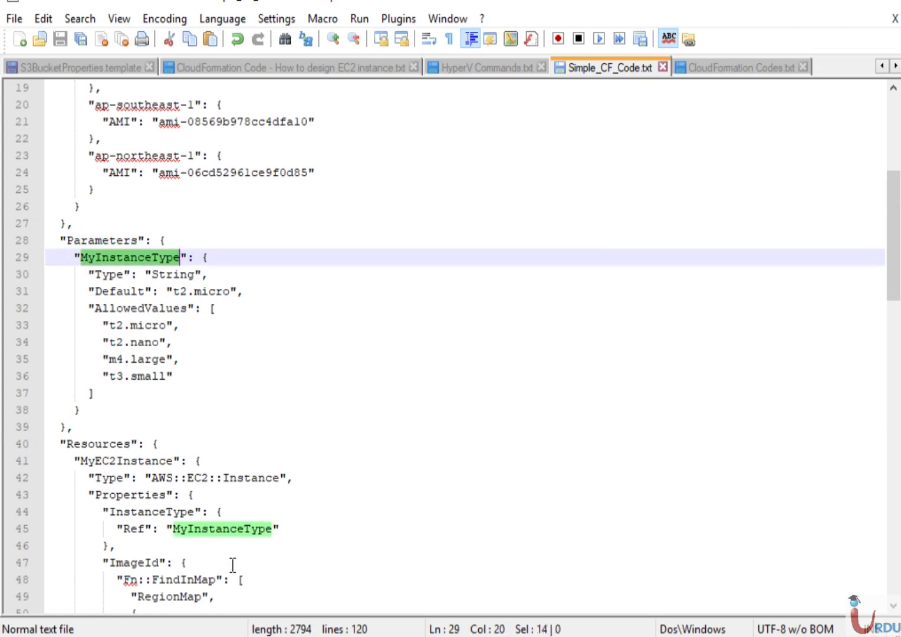
Examine the MyEC2Instance definition under Resources, highlighting its Type line and the MyInstanceType reference in its properties
left_click_drag(66, 443, 131, 443)
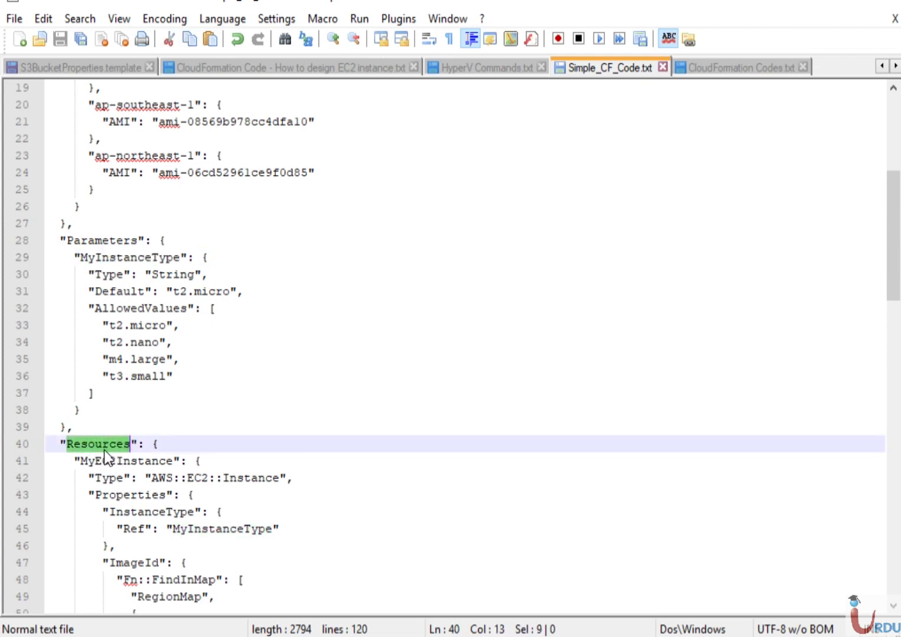
left_click_drag(81, 460, 177, 459)
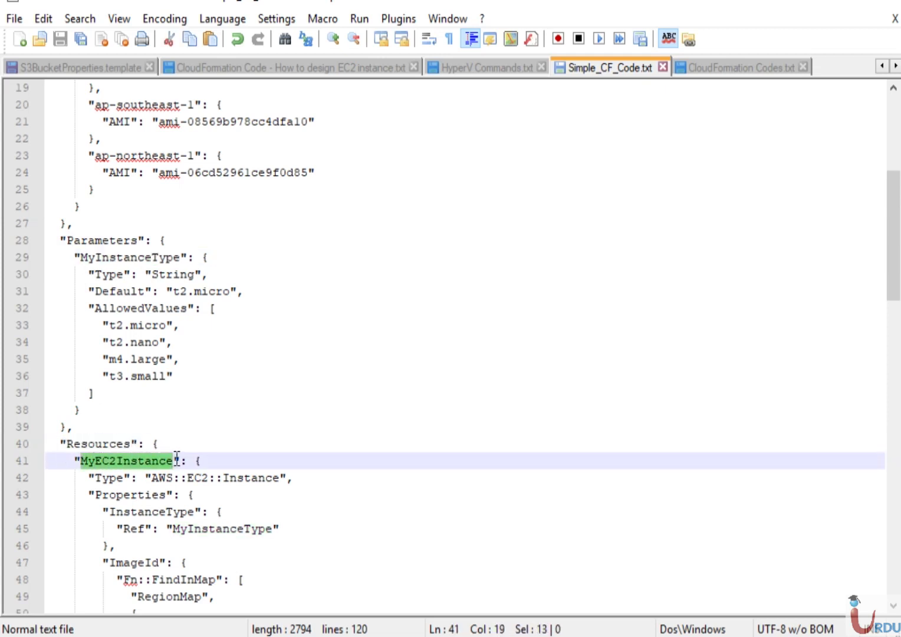
left_click_drag(95, 478, 287, 479)
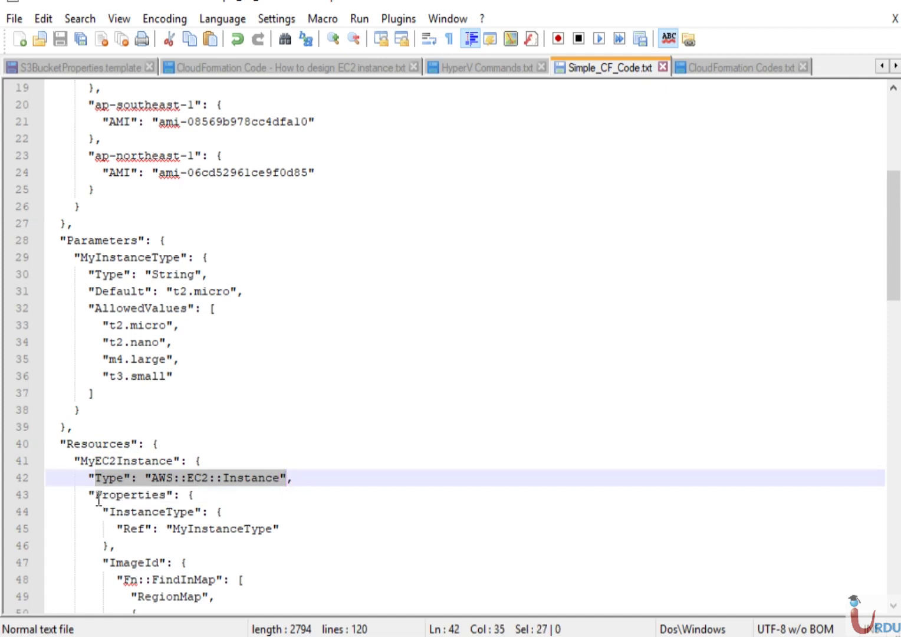
left_click_drag(96, 496, 270, 528)
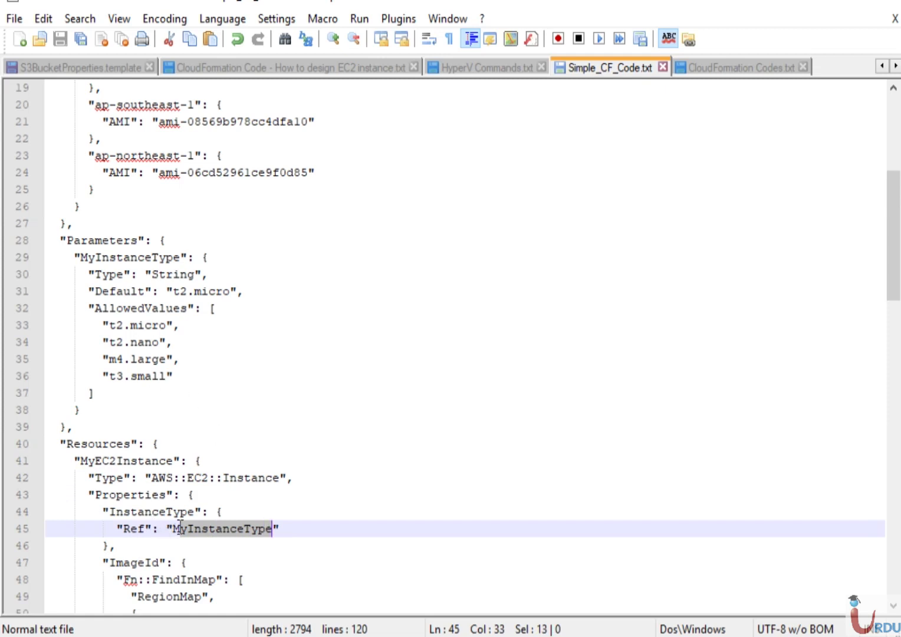
left_click_drag(175, 528, 273, 530)
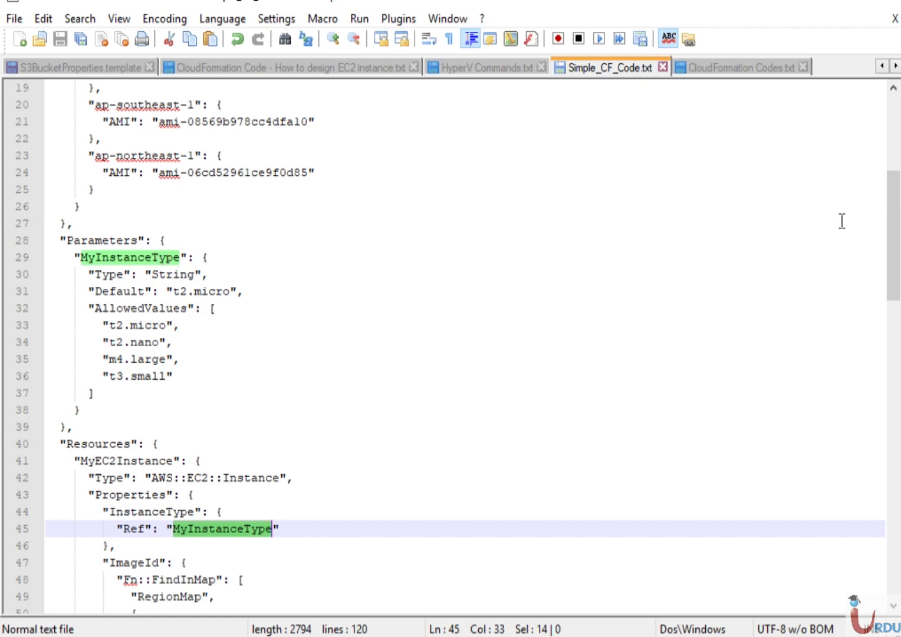
Examine the ImageId lookup with its AWS::Region reference and the KeyName entry in the MyEC2Instance properties
left_click_drag(895, 237, 895, 334)
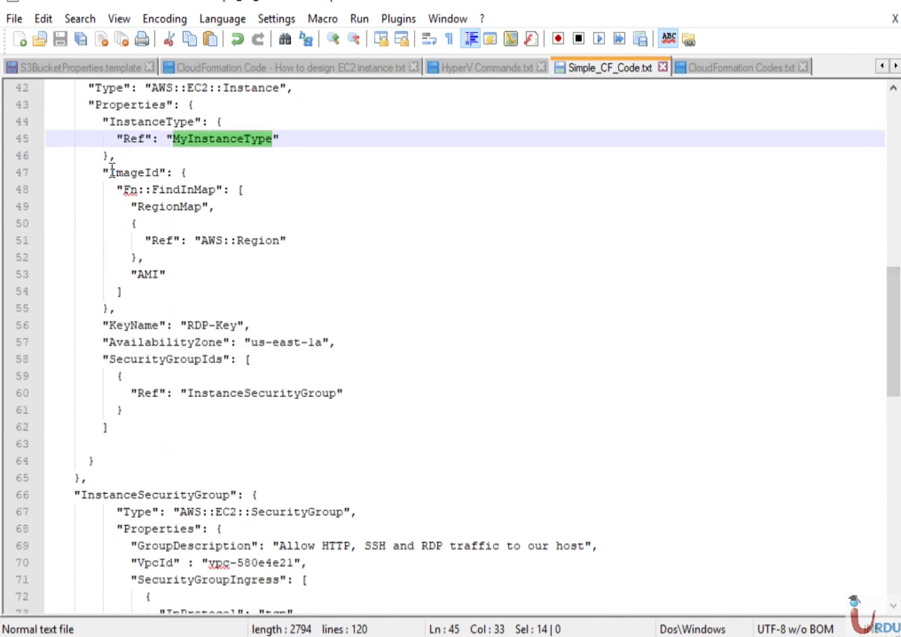
left_click_drag(110, 172, 161, 165)
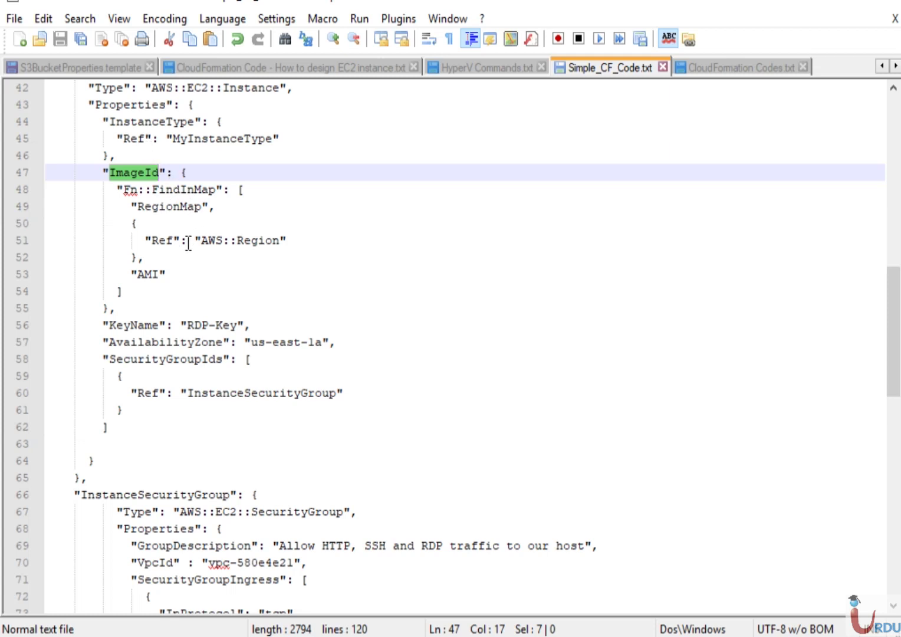
left_click_drag(200, 240, 281, 241)
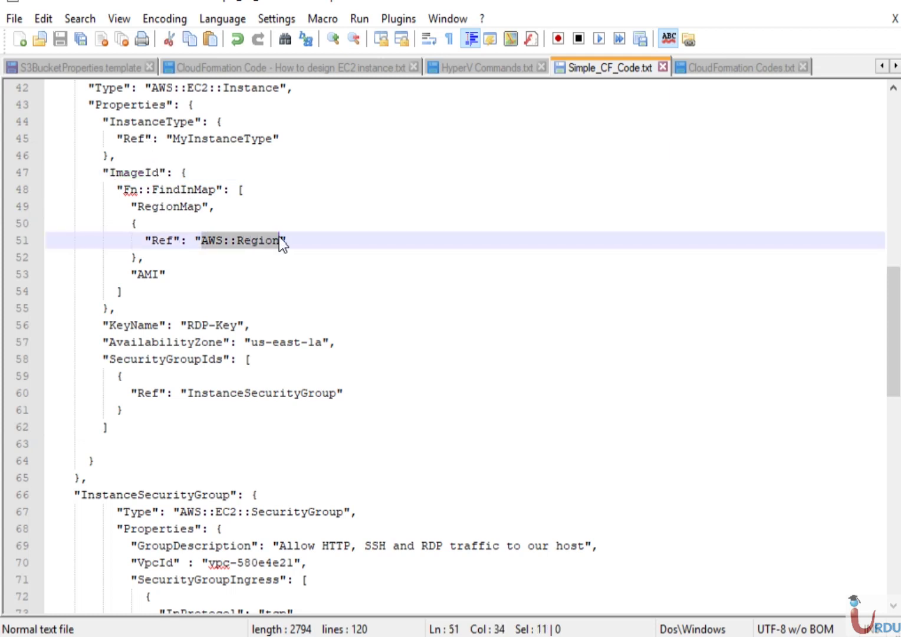
left_click(154, 284)
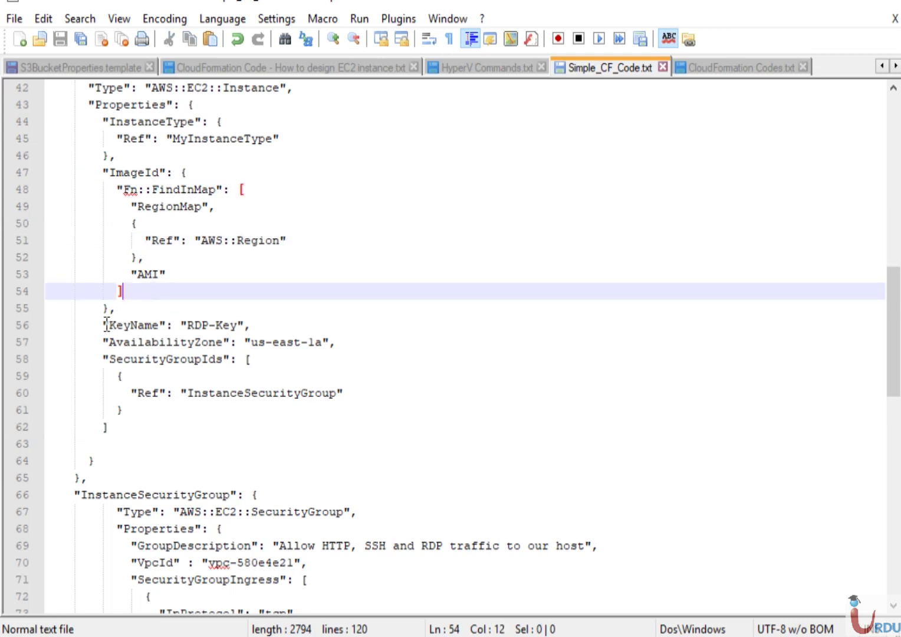
left_click_drag(104, 324, 254, 328)
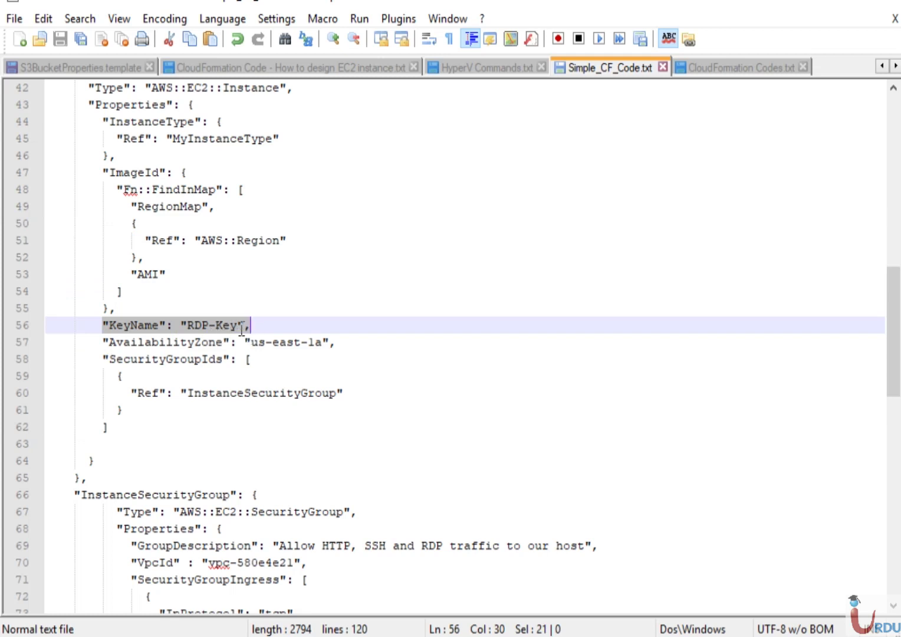
left_click(240, 328)
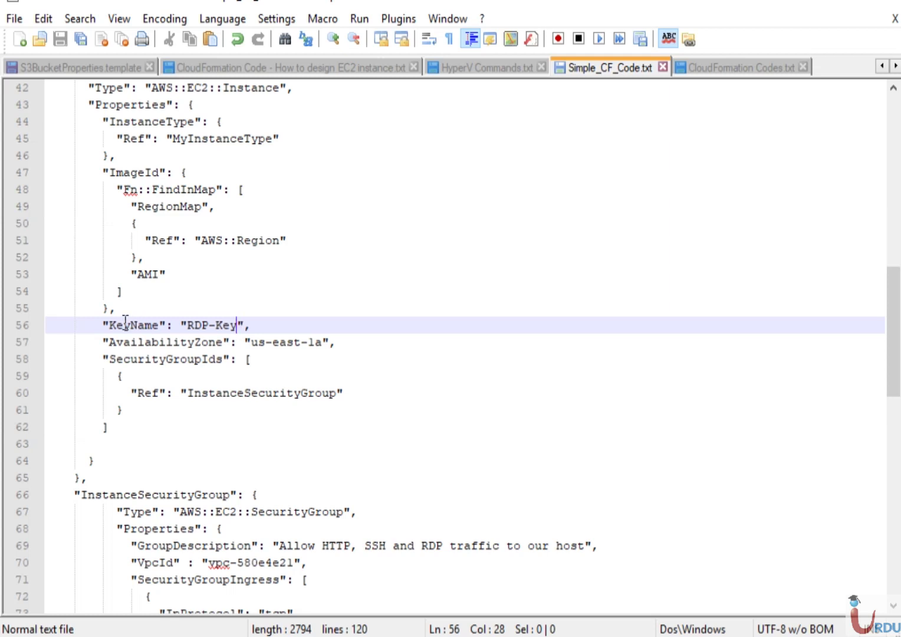
left_click_drag(238, 324, 189, 324)
left_click(188, 325)
left_click_drag(189, 324, 237, 324)
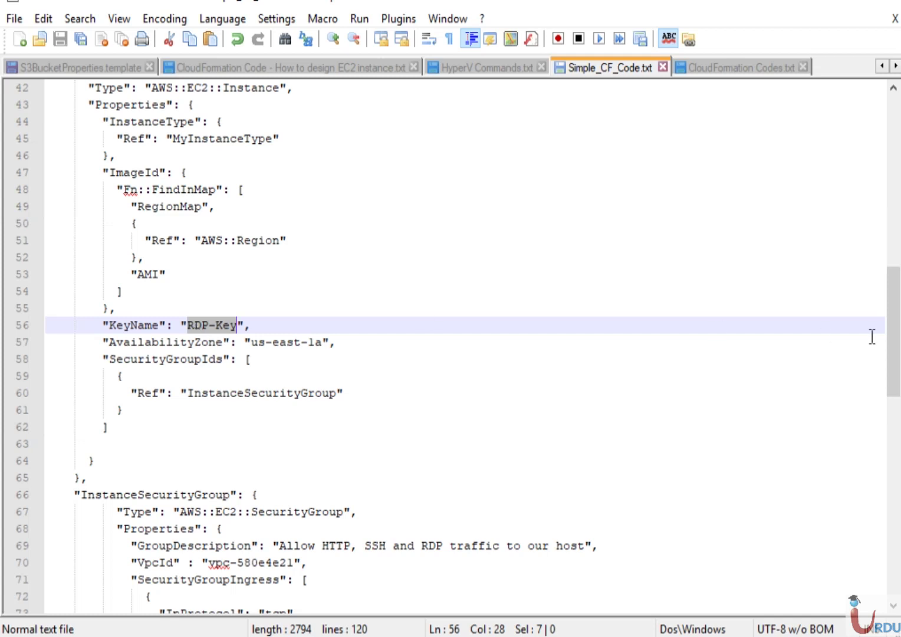
Inspect the SecurityGroupIds block and highlight the full InstanceSecurityGroup name in its Ref line
left_click_drag(892, 348, 891, 382)
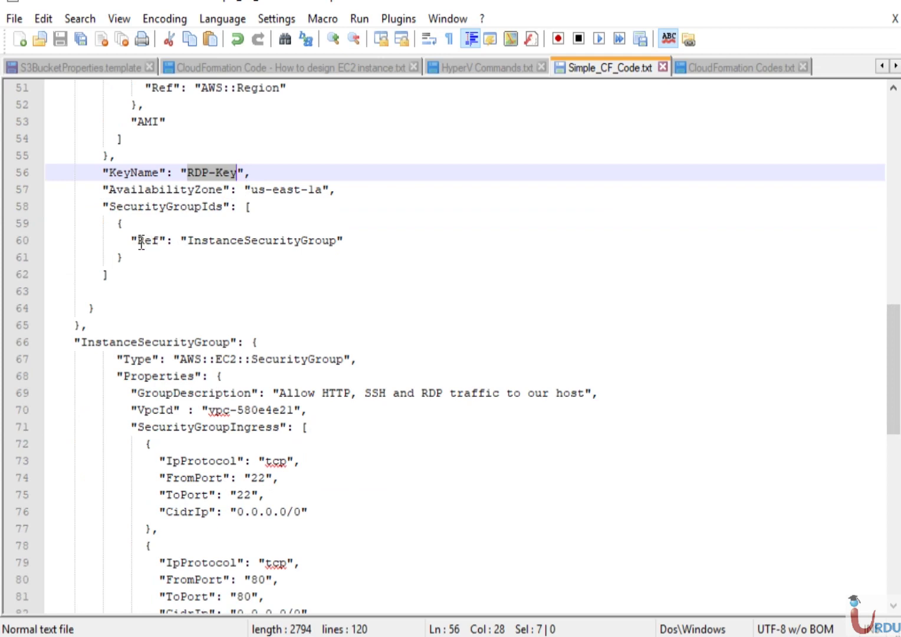
left_click_drag(136, 241, 333, 244)
left_click(195, 262)
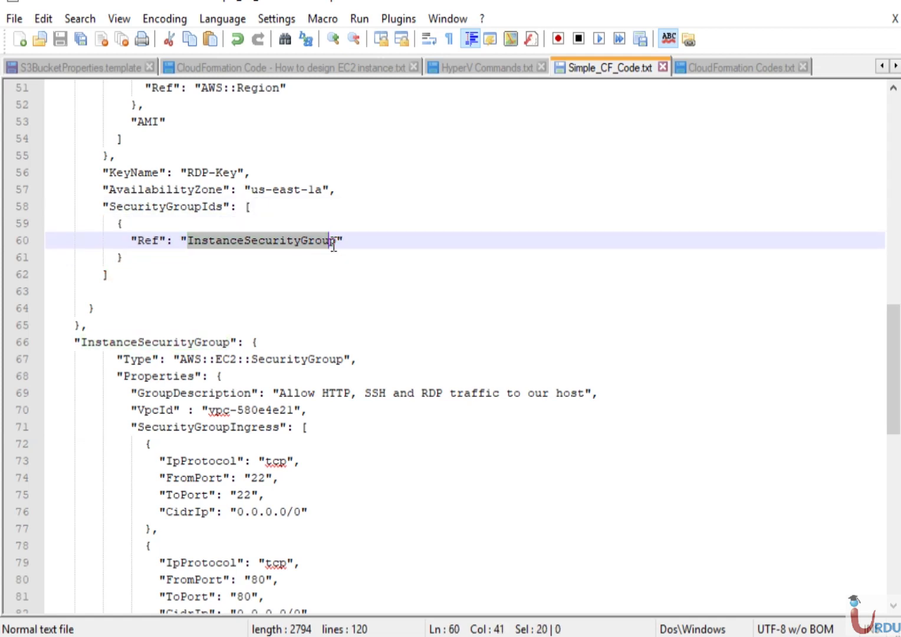
left_click(334, 245)
left_click_drag(187, 240, 336, 244)
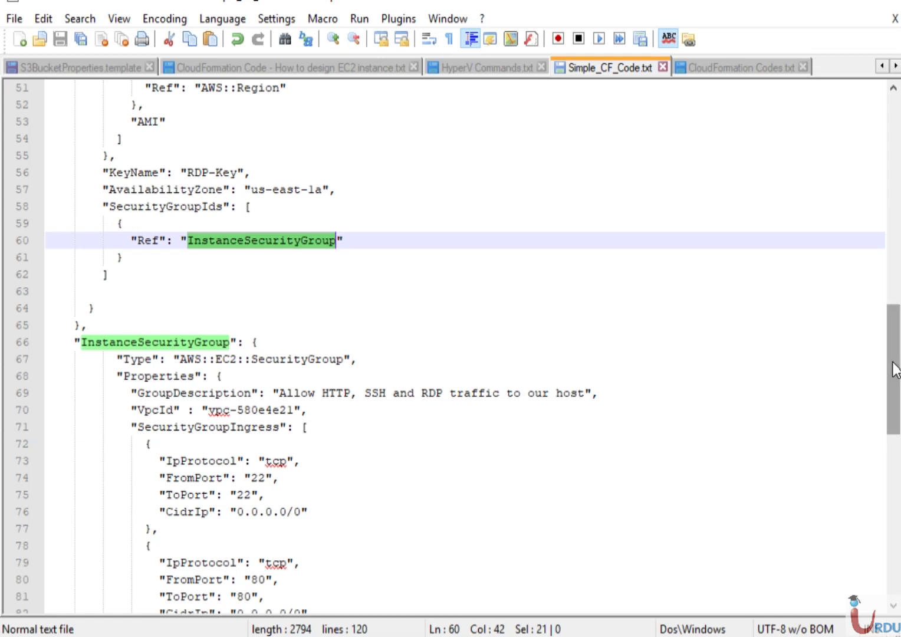
Examine the InstanceSecurityGroup resource's Type line and highlight its VpcId entry
mouse_move(895, 372)
left_mouse_down()
mouse_move(892, 414)
mouse_move(897, 382)
left_mouse_up()
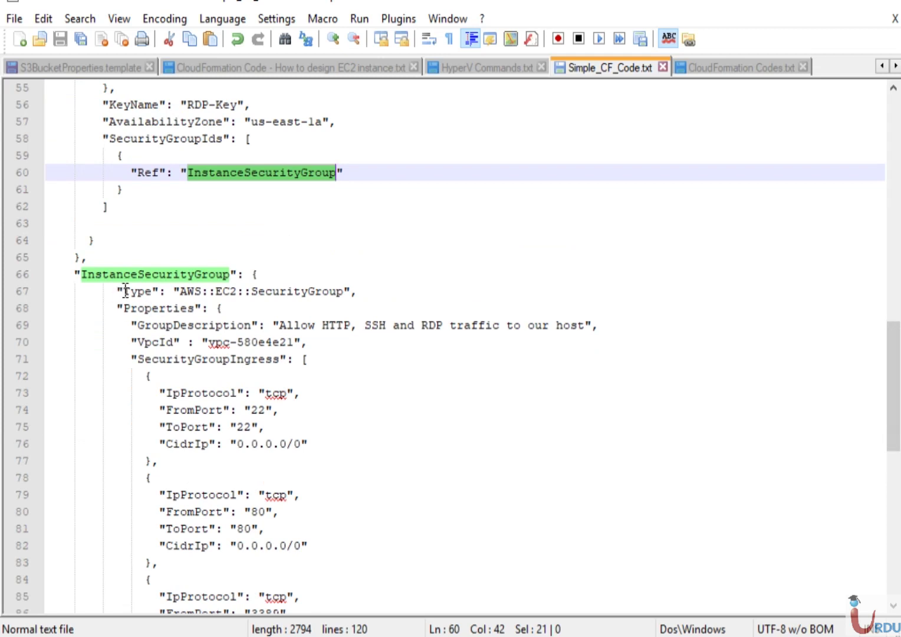
left_click_drag(121, 291, 145, 291)
left_click_drag(211, 284, 351, 294)
left_click(344, 292)
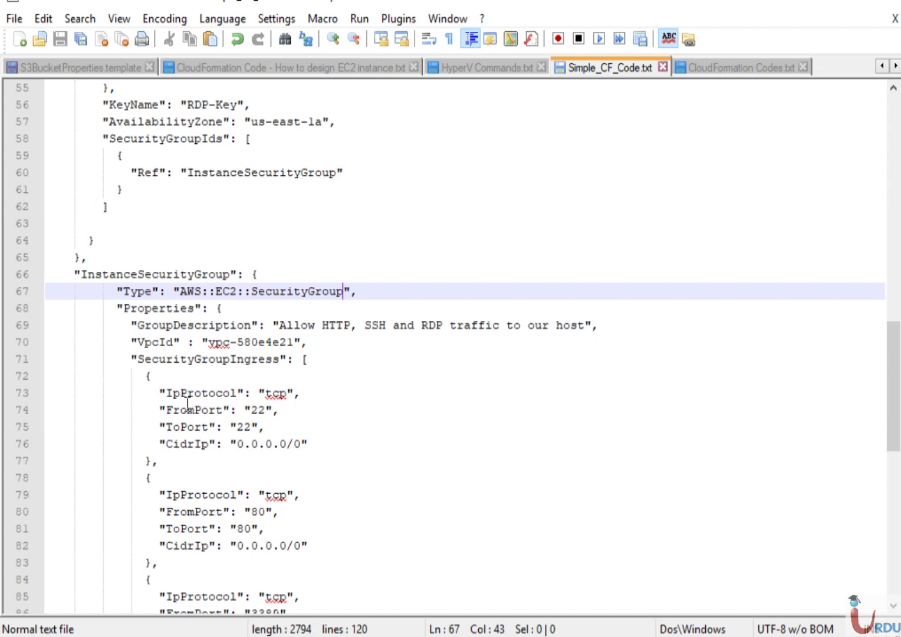
left_click(136, 341)
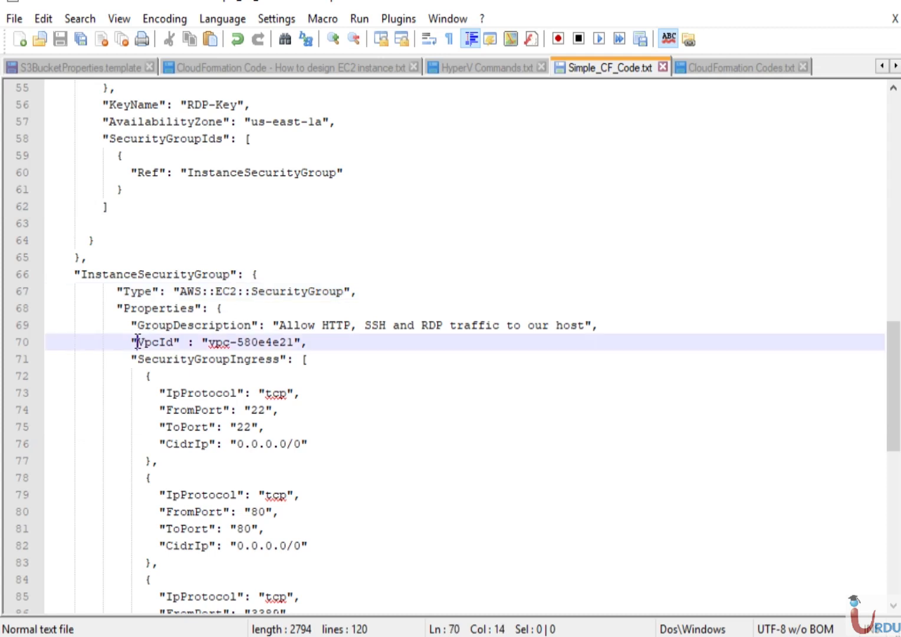
left_click_drag(136, 341, 296, 342)
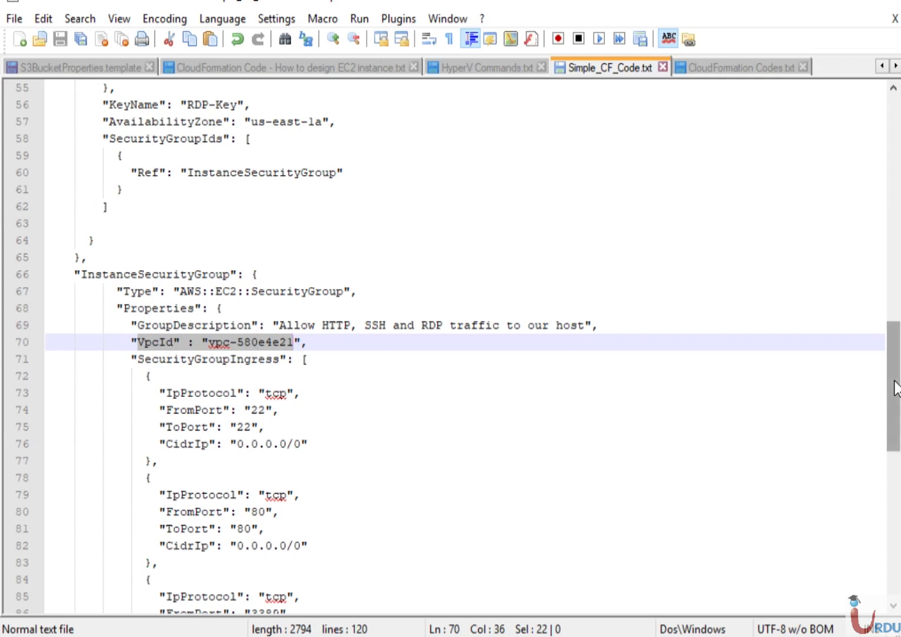
Examine the SecurityGroupIngress and SecurityGroupEgress sections, highlighting the IpProtocol line of the first ingress rule
left_click_drag(895, 389, 895, 419)
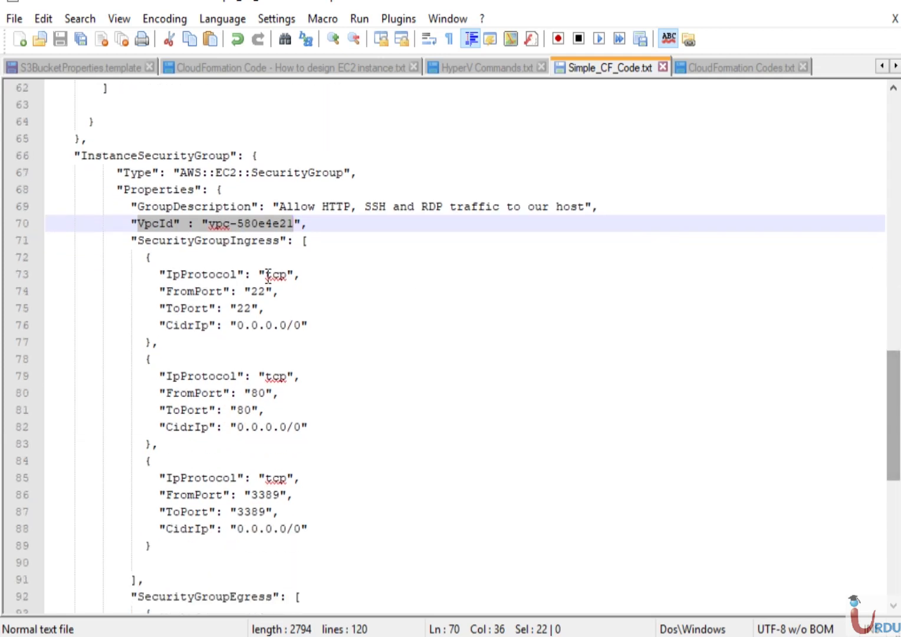
left_click_drag(136, 240, 283, 241)
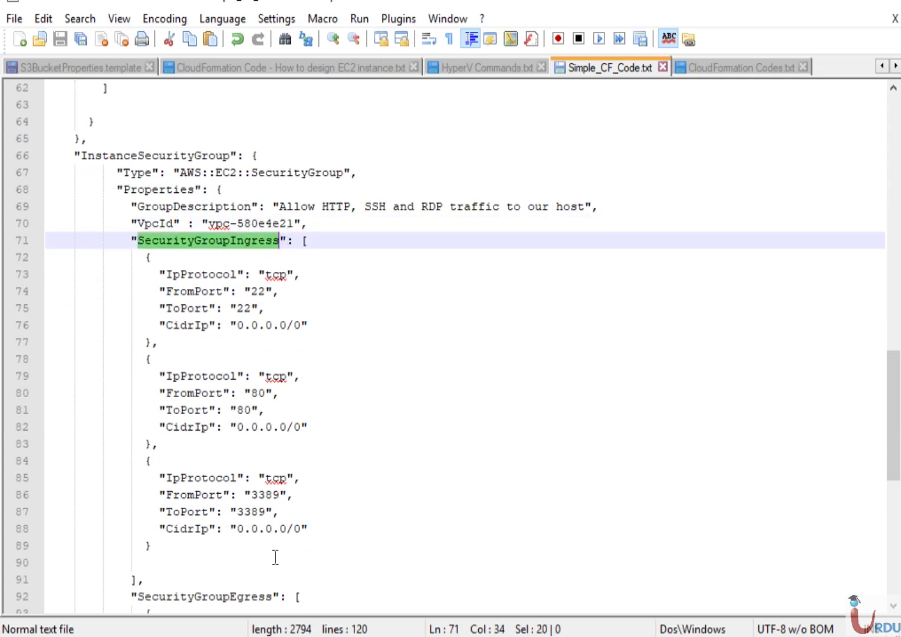
left_click_drag(275, 597, 137, 596)
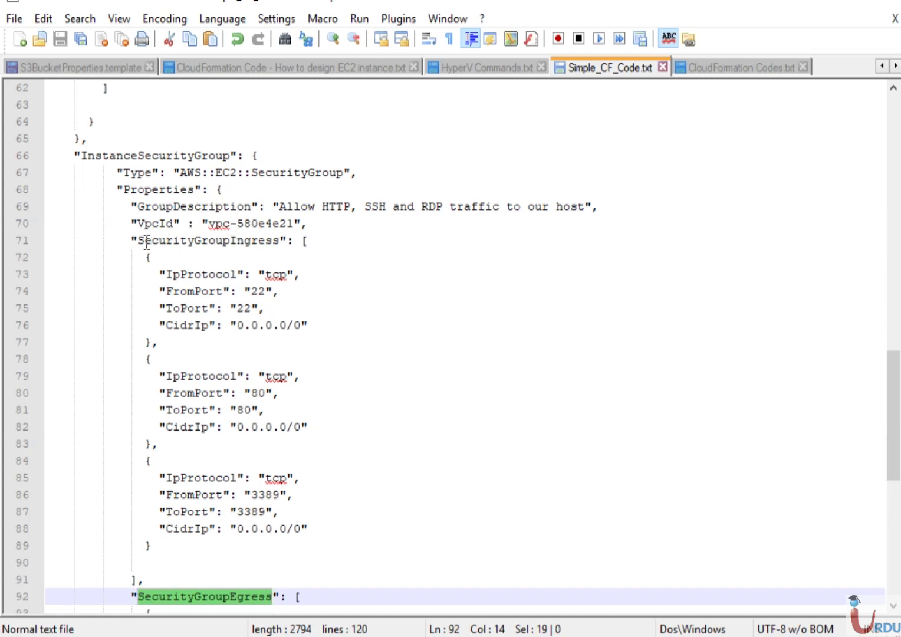
left_click_drag(137, 240, 287, 242)
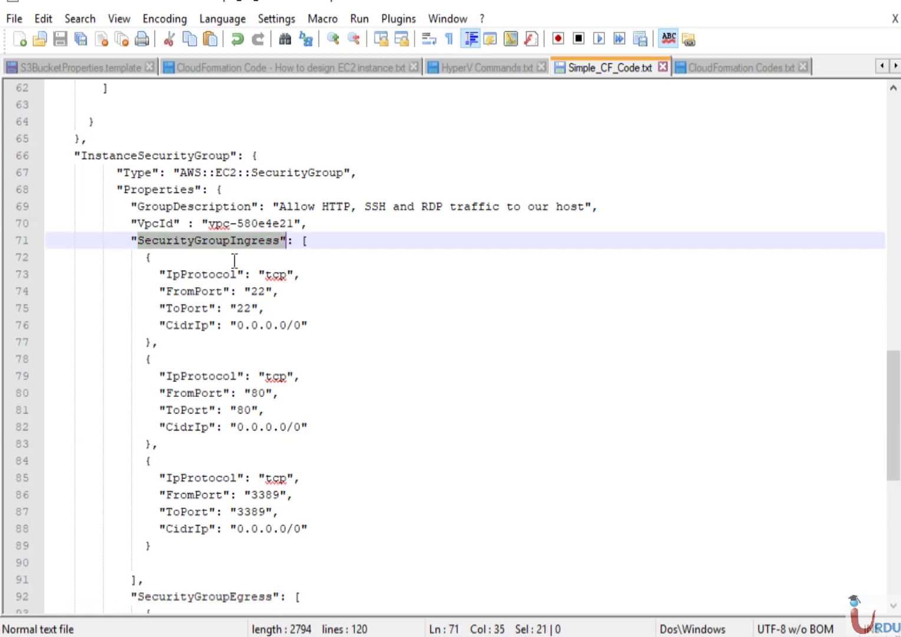
left_click_drag(167, 276, 282, 280)
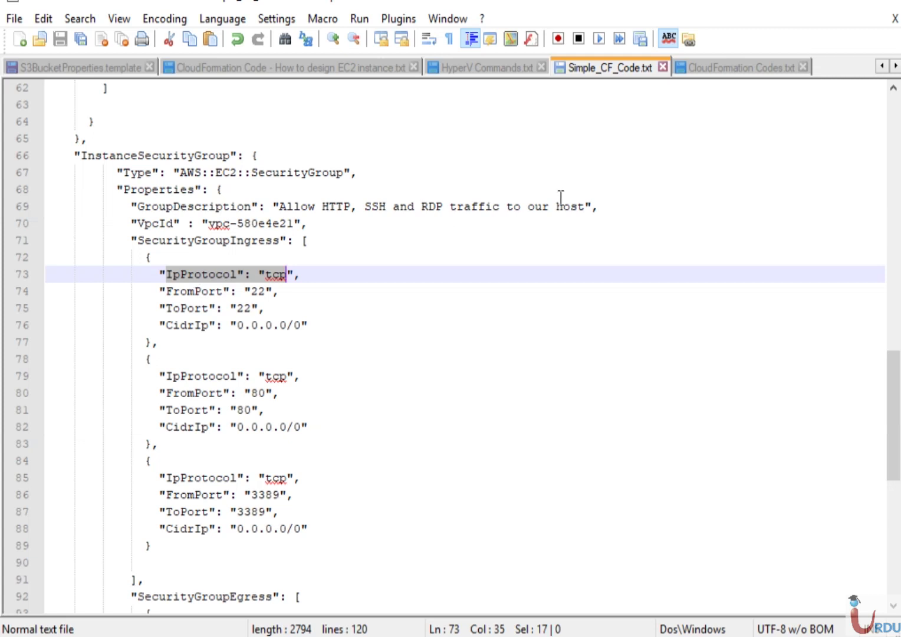
Look at the EC2 Resource Properties link in CloudFormation Codes.txt, highlighting its line, and return to Simple_CF_Code.txt
left_click(742, 66)
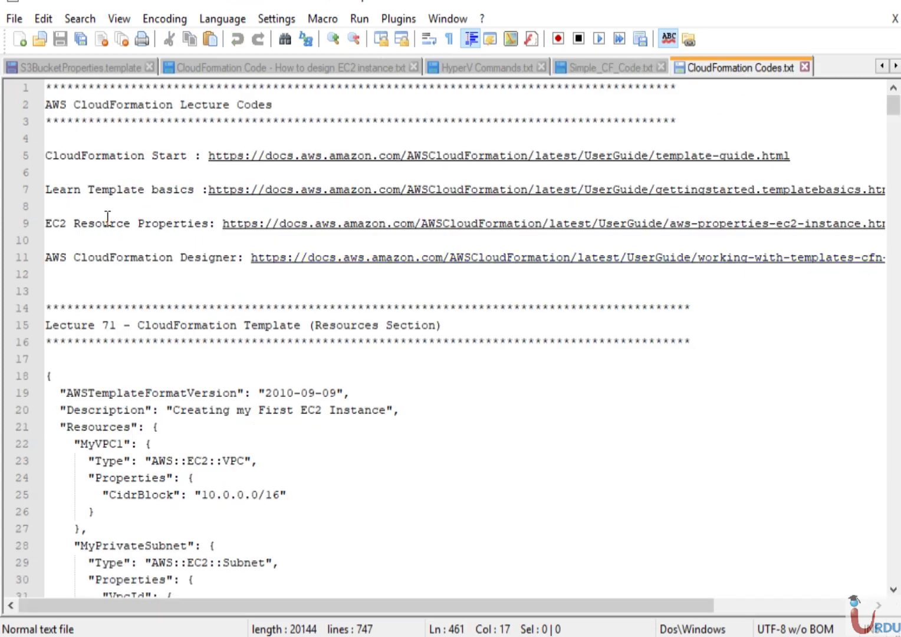
left_click_drag(74, 222, 393, 223)
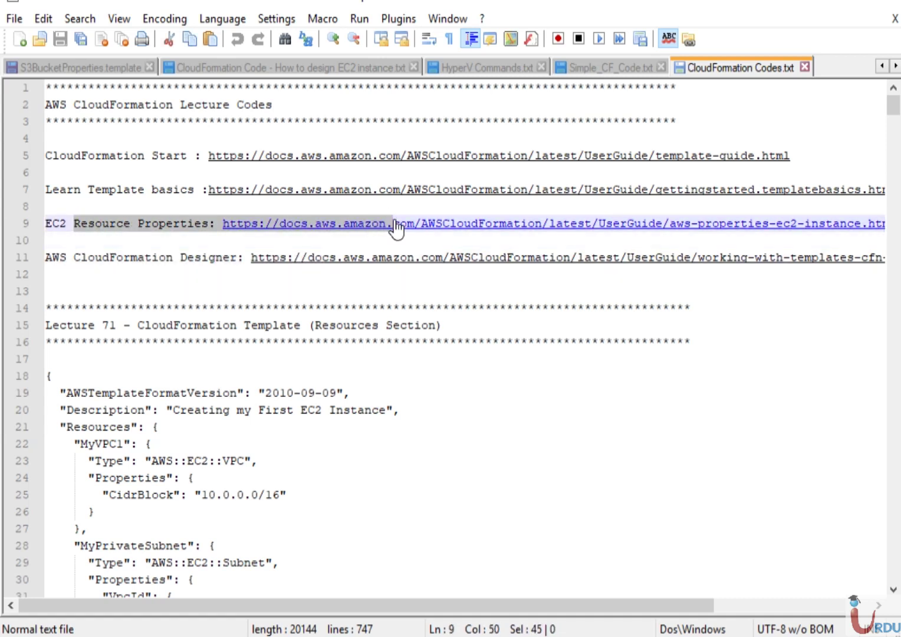
left_click(651, 296)
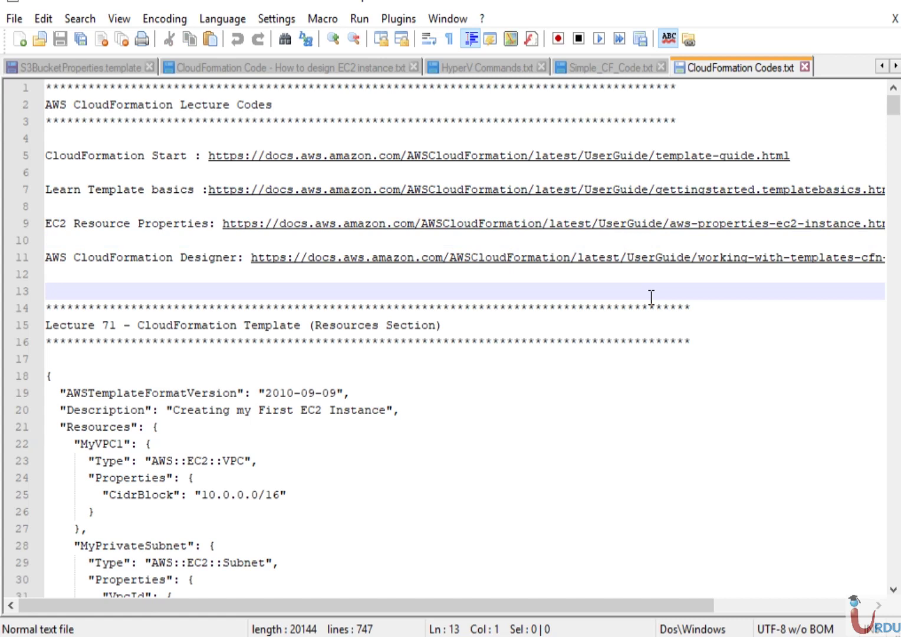
left_click(592, 70)
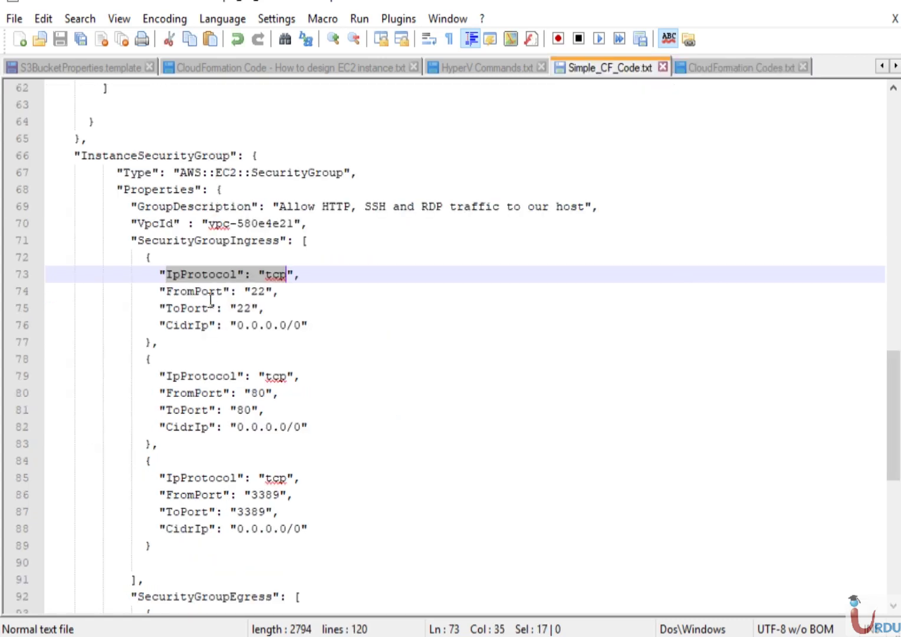
Examine the first SecurityGroupIngress rule, highlighting its IpProtocol and CidrIp lines and checking its FromPort value
left_click(201, 275)
left_click_drag(166, 274, 287, 274)
left_click_drag(167, 323, 305, 329)
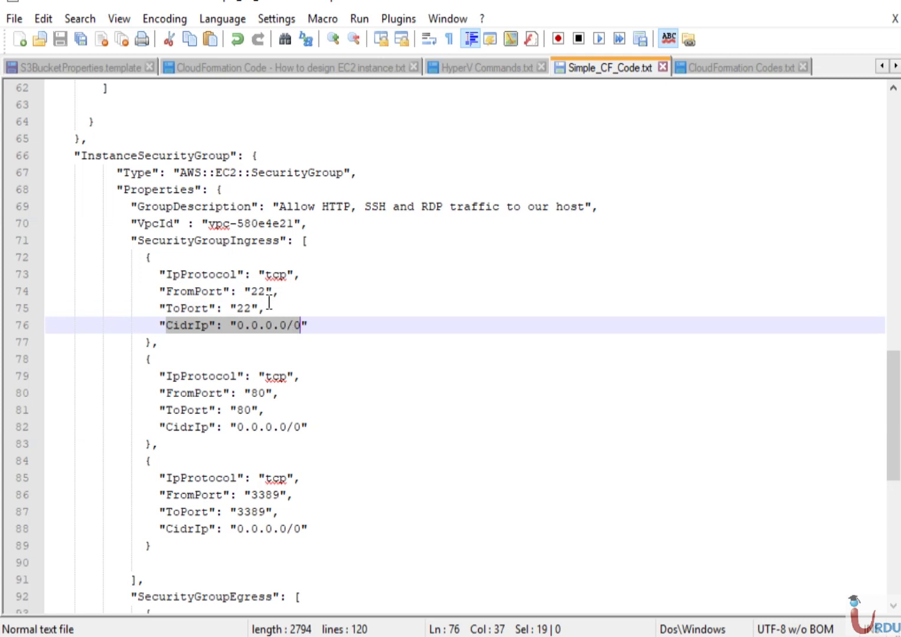
left_click(250, 294)
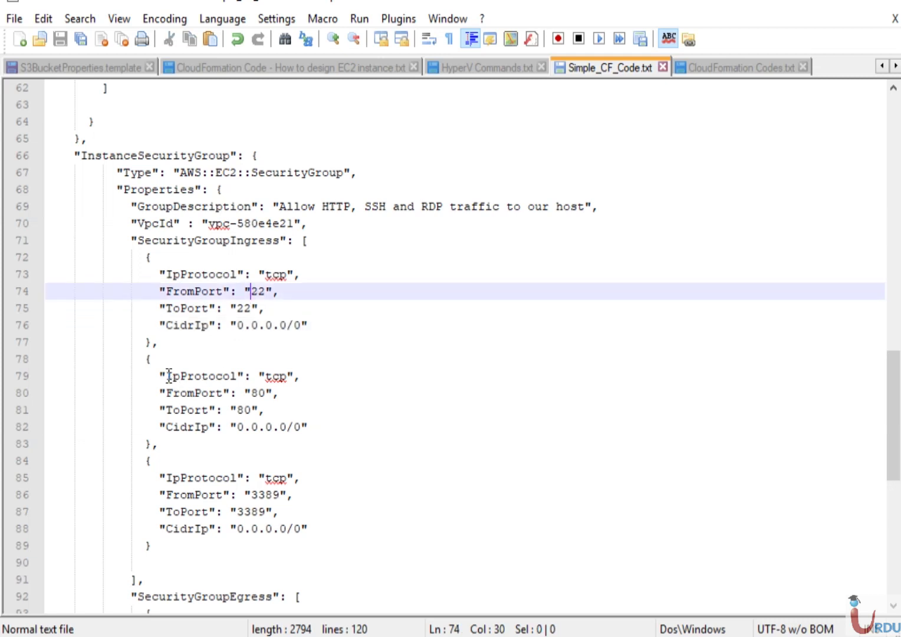
Examine the port 80 and port 3389 ingress rules, highlighting their protocol, port and CidrIp entries
left_click_drag(169, 376, 292, 372)
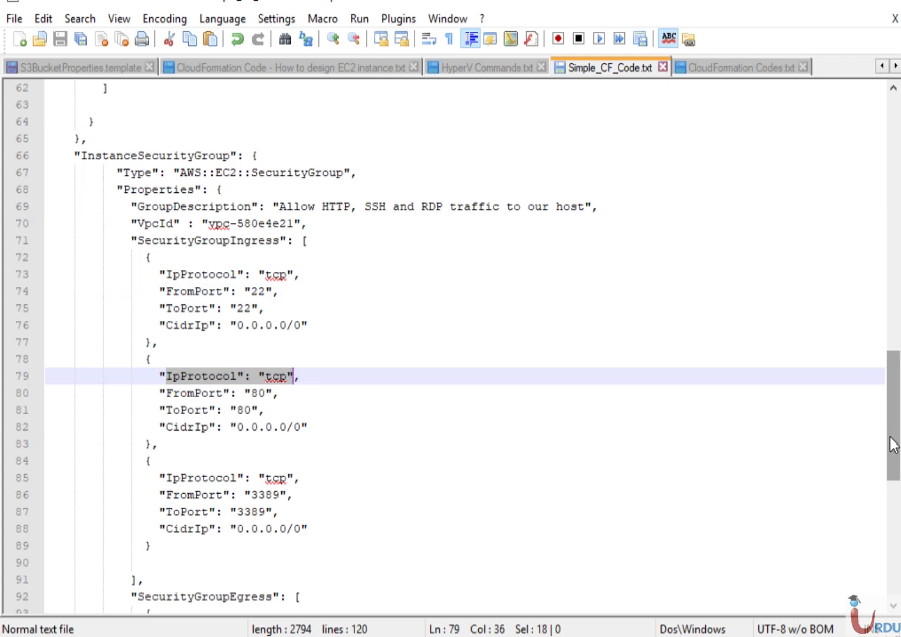
left_click_drag(893, 445, 895, 473)
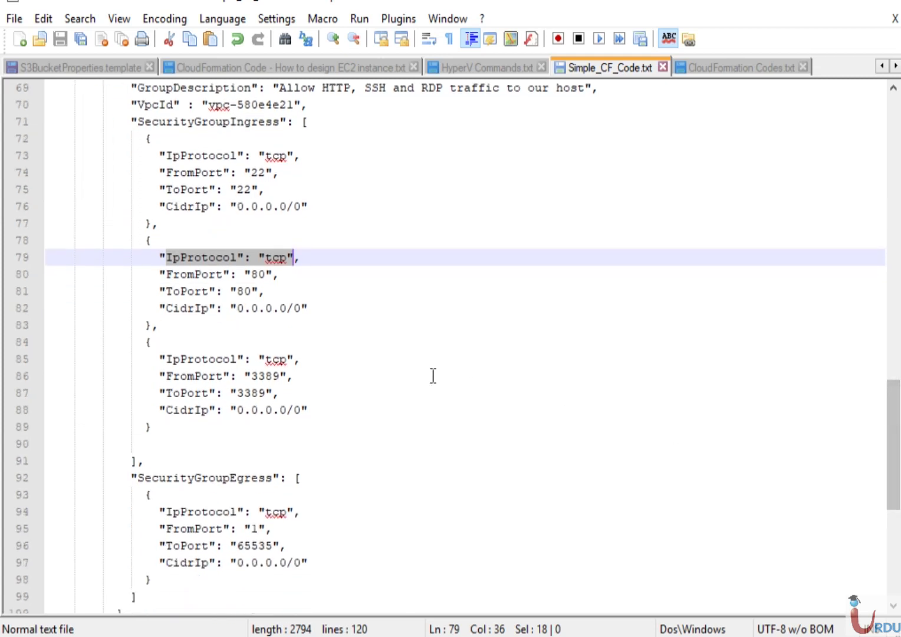
left_click_drag(269, 274, 236, 275)
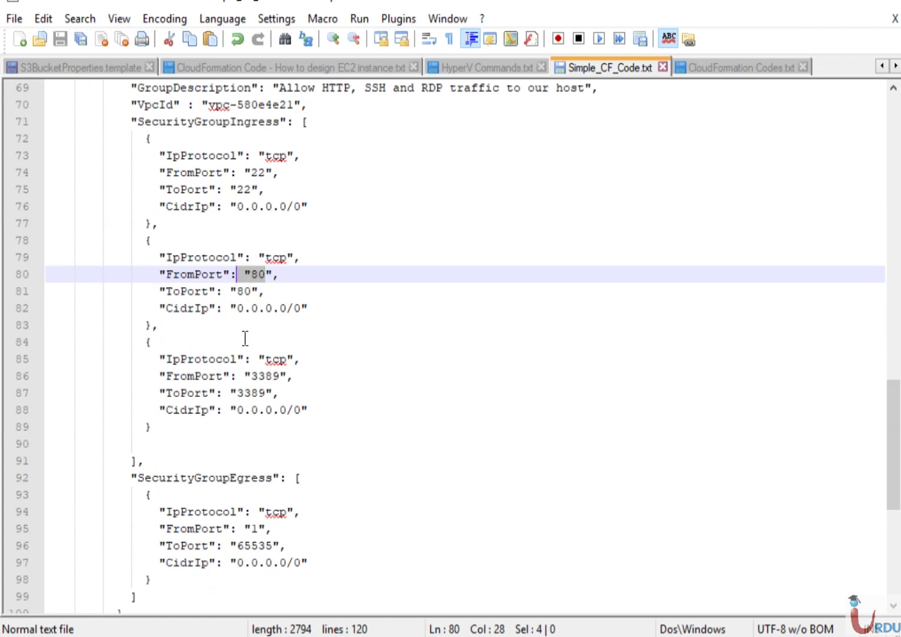
left_click_drag(266, 392, 152, 359)
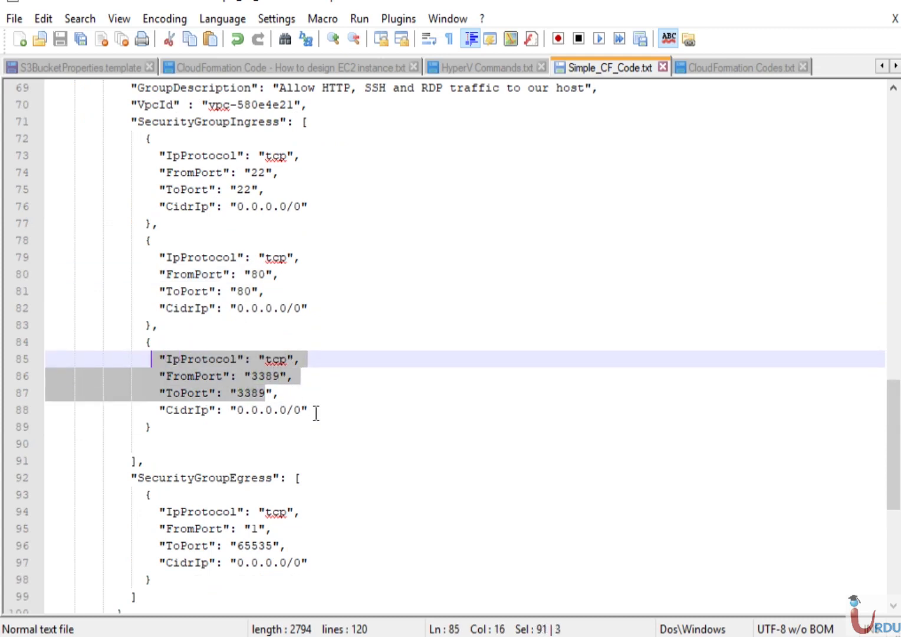
left_click_drag(315, 411, 212, 412)
Inspect the SecurityGroupEgress rule and highlight its CidrIp value
left_click(237, 477)
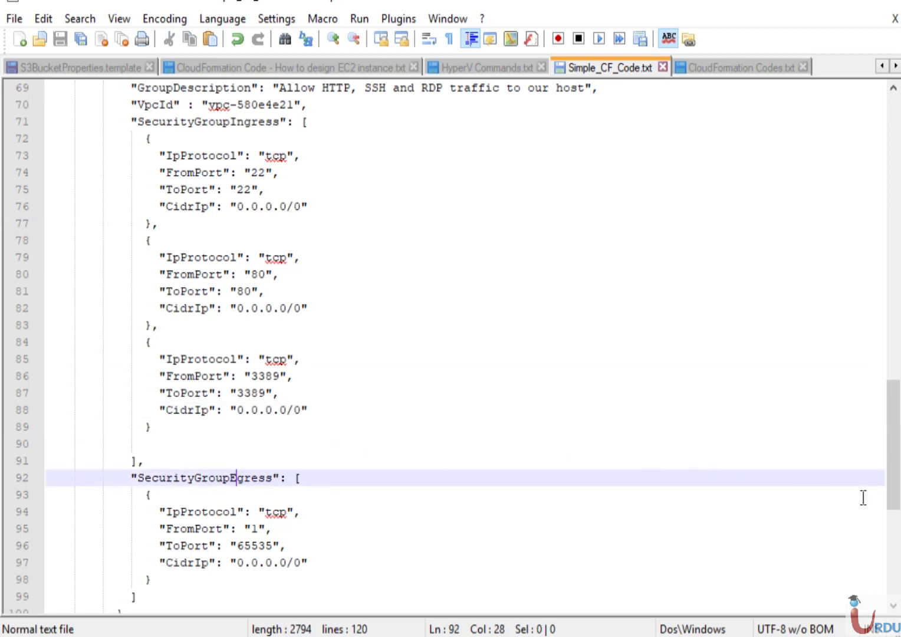
left_click_drag(893, 500, 893, 527)
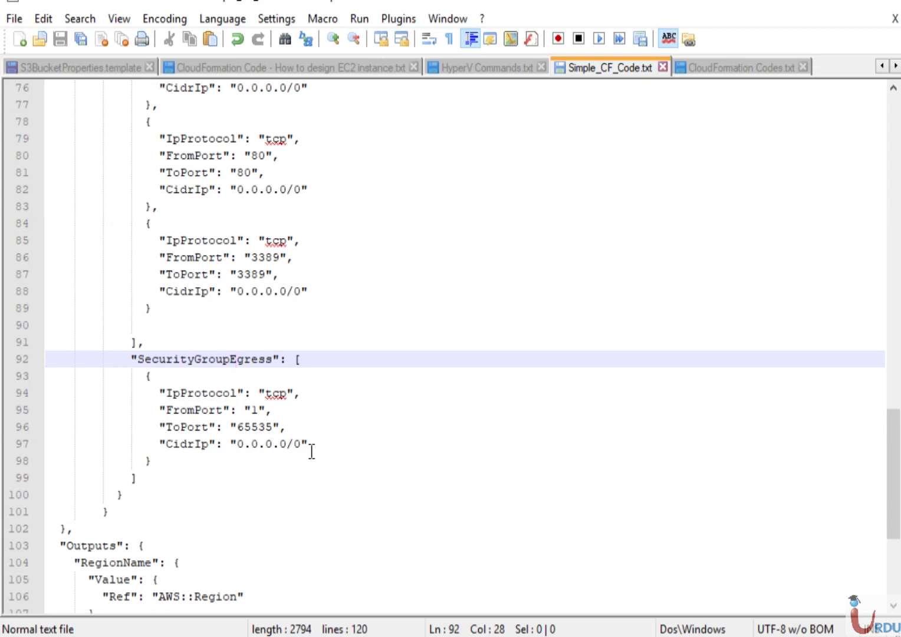
left_click_drag(311, 452, 216, 441)
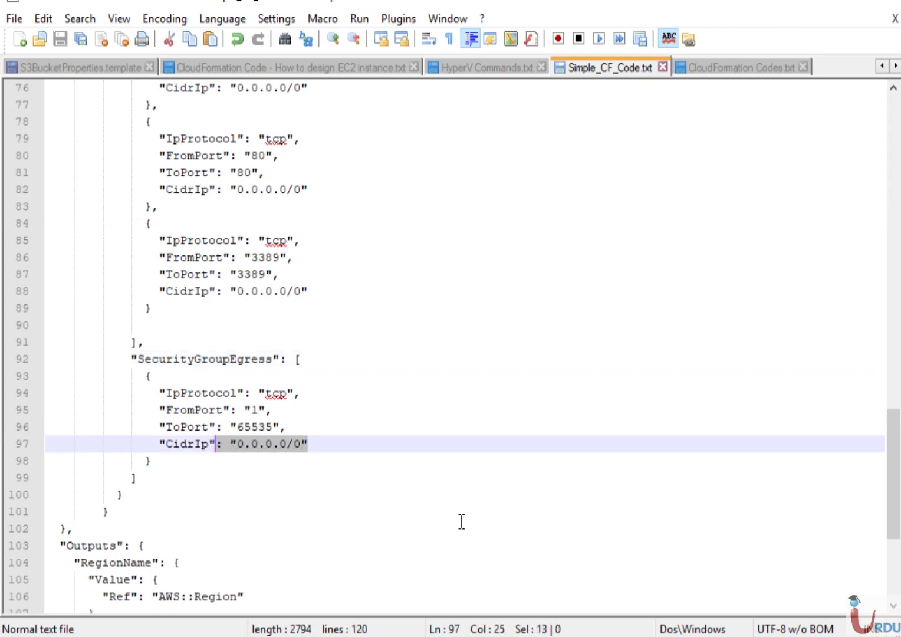
Examine the Outputs section, highlighting the AWS::Region reference, MyEC2Instance, PublicIp and the description text, and return to the template's beginning
left_click_drag(891, 460, 893, 518)
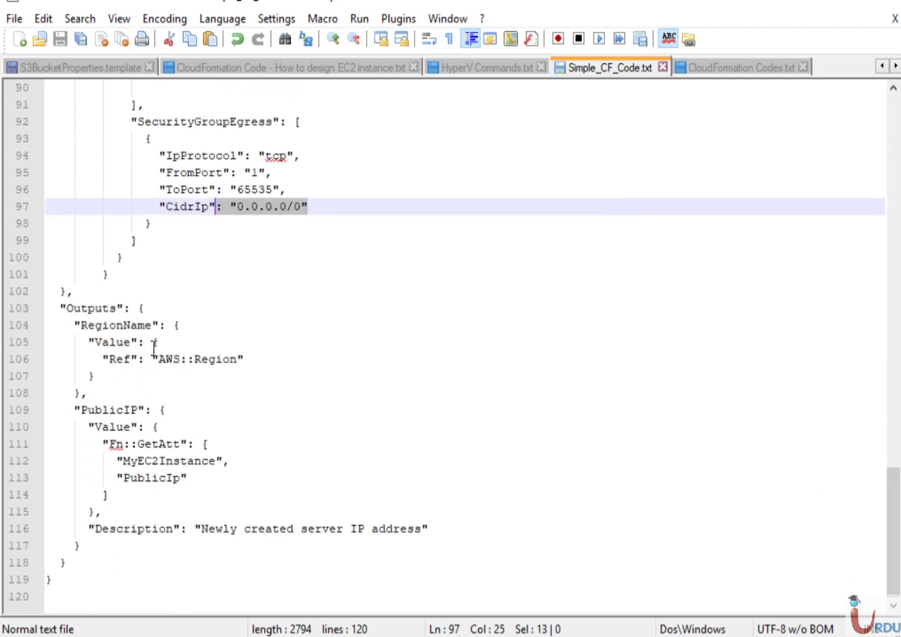
left_click_drag(238, 359, 105, 361)
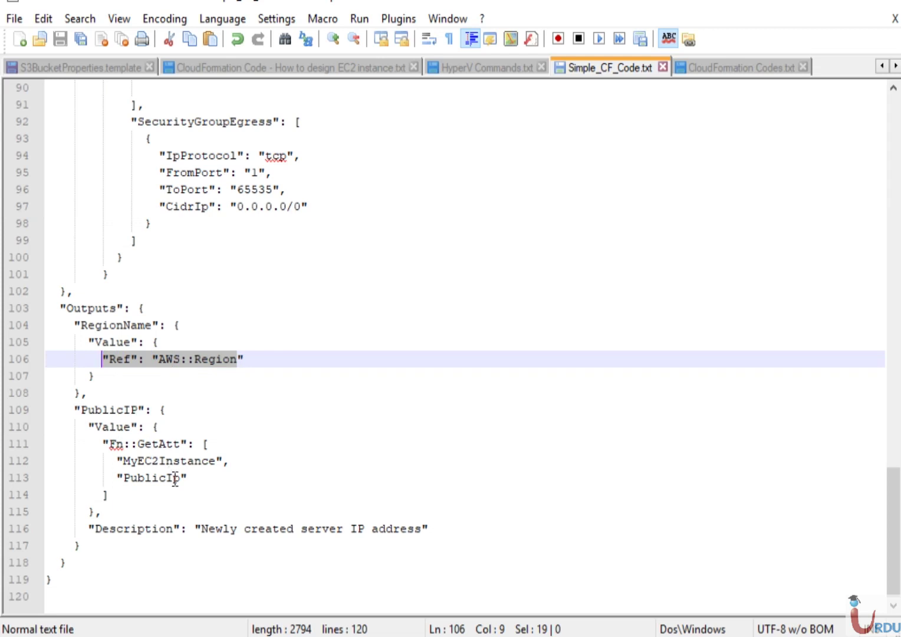
left_click_drag(218, 461, 126, 463)
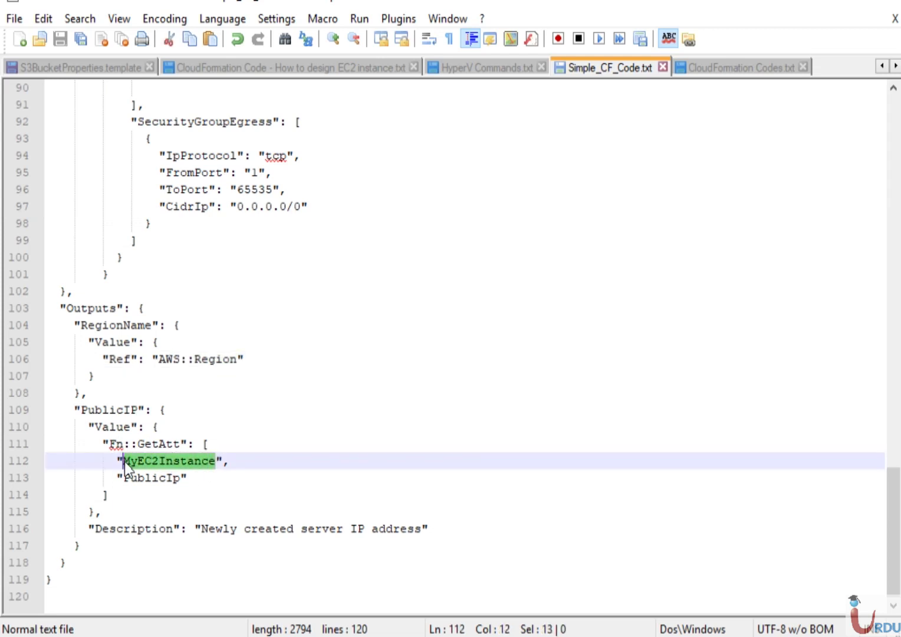
left_click_drag(896, 474, 890, 555)
left_click_drag(180, 478, 123, 477)
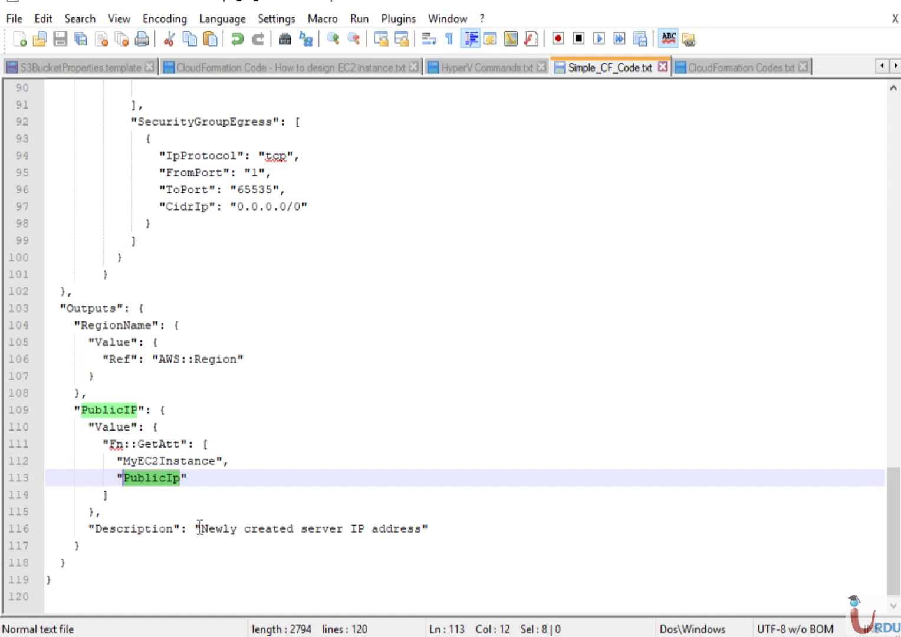
left_click_drag(201, 528, 424, 528)
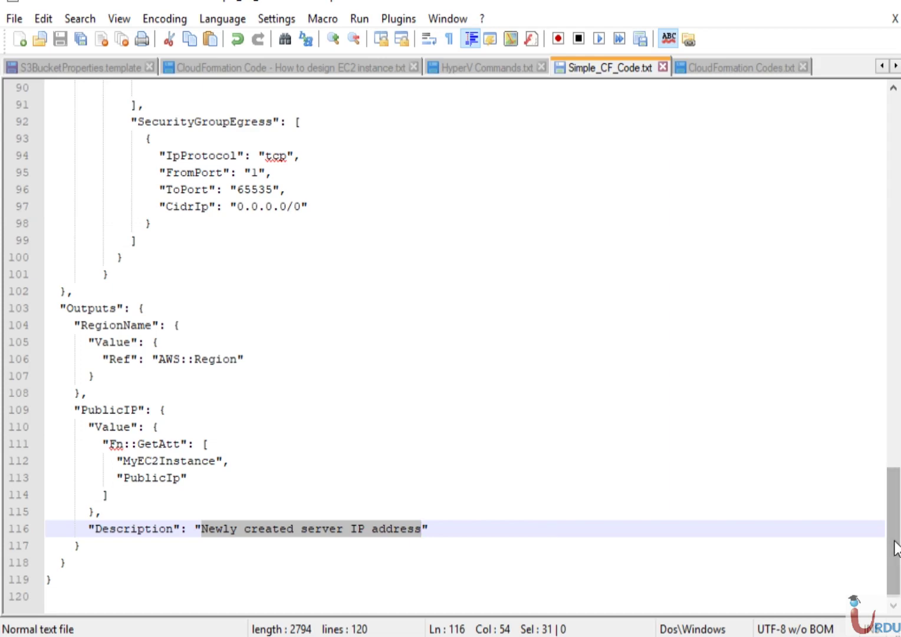
left_click_drag(894, 543, 880, 193)
scroll(880, 193, "up", 3)
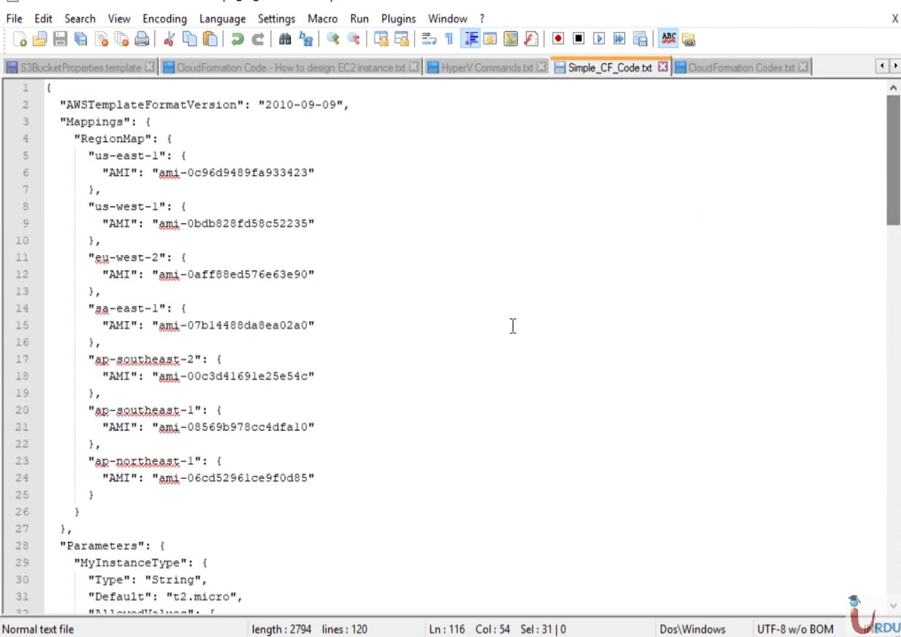
Switch to the AWS EC2 console and start creating a key pair named RDP-Key in the N. Virginia region
key("alt+Tab")
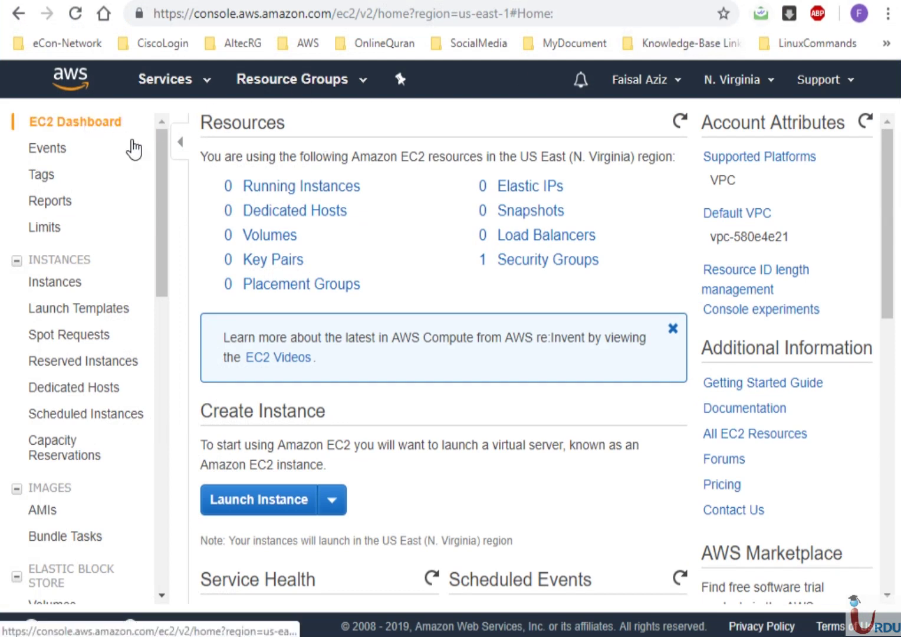
left_click(252, 262)
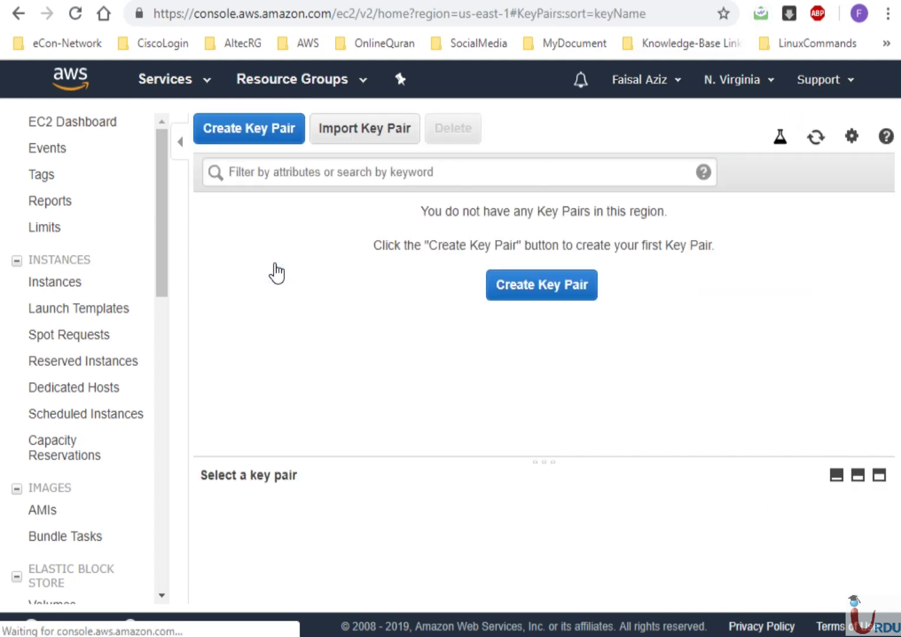
left_click(550, 293)
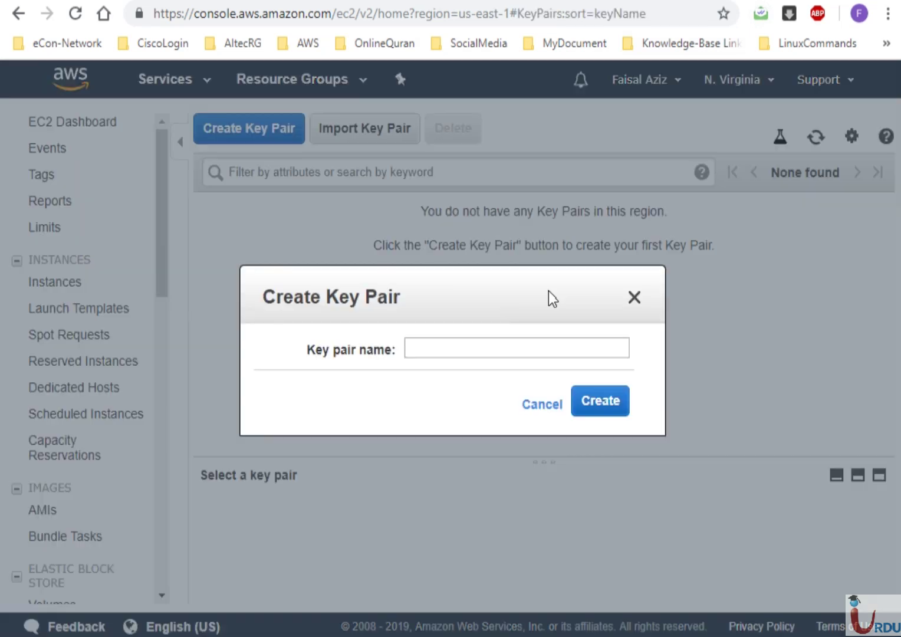
left_click(469, 354)
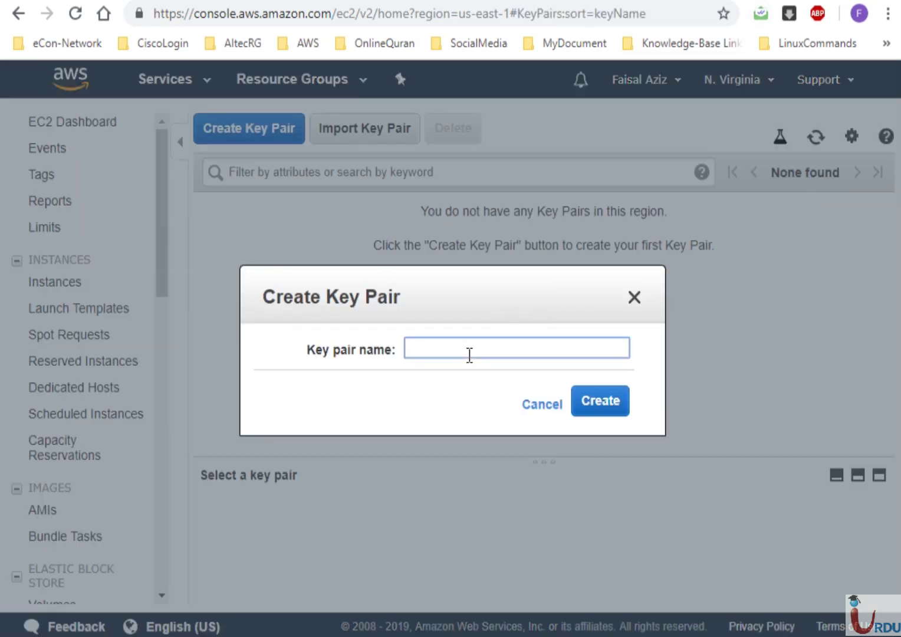
type("RDP-Key")
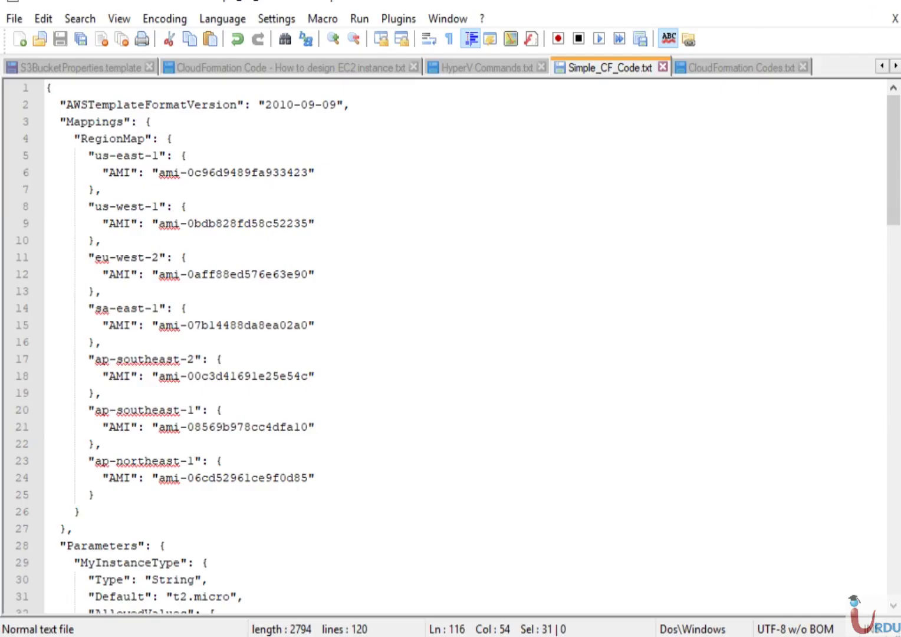
Copy the KeyName value RDP-Key from the MyEC2Instance properties in Notepad++ and create the EC2 key pair with that name
double_click(895, 511)
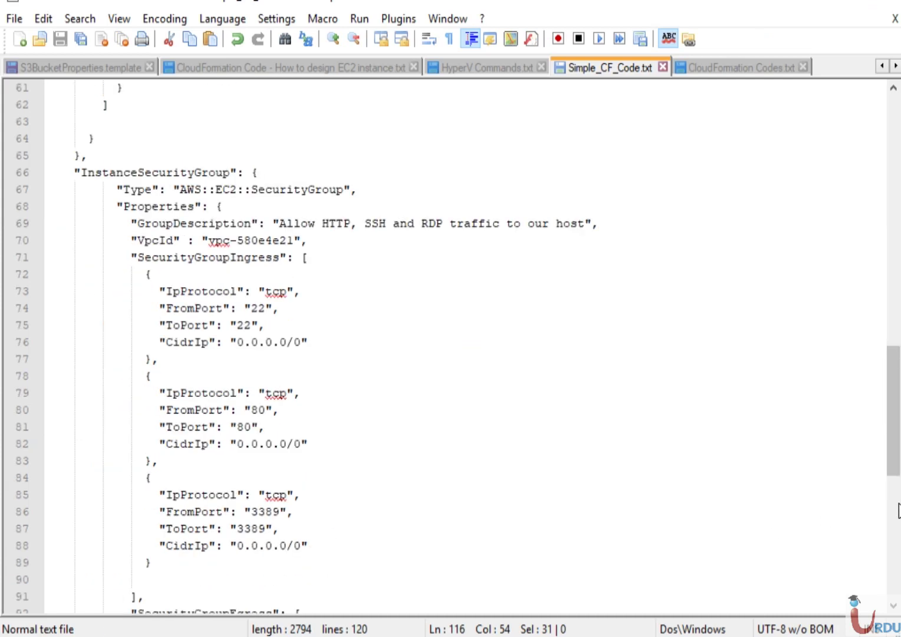
left_click(898, 511)
left_click_drag(897, 504, 891, 282)
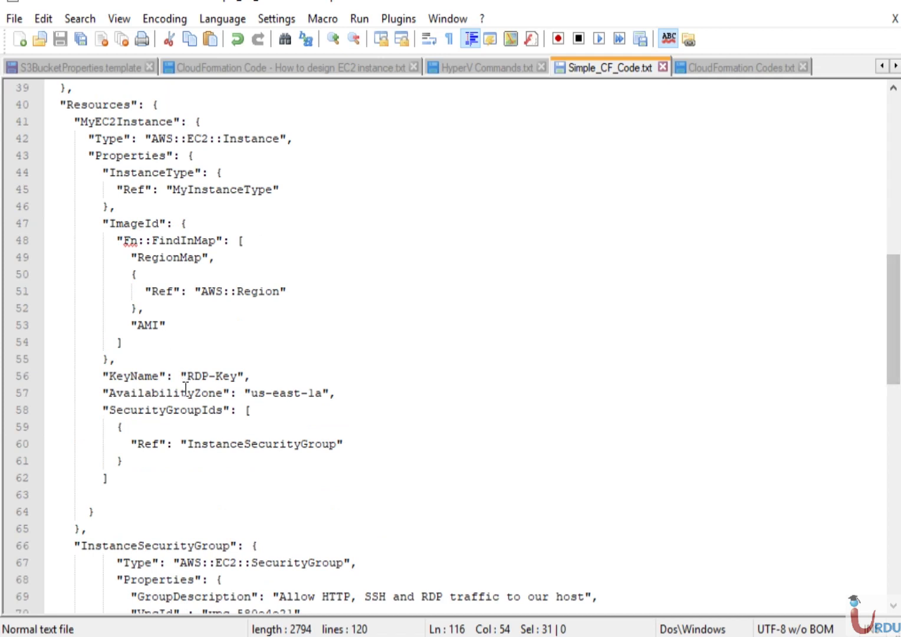
left_click_drag(187, 375, 249, 375)
key("ctrl+c")
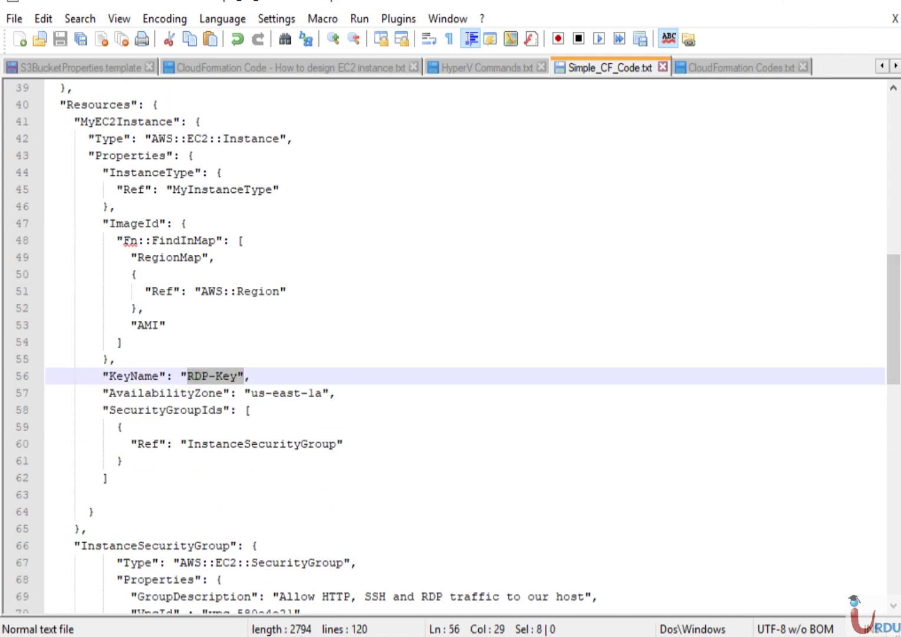
key("alt+Tab")
key("ctrl+v")
left_click(608, 408)
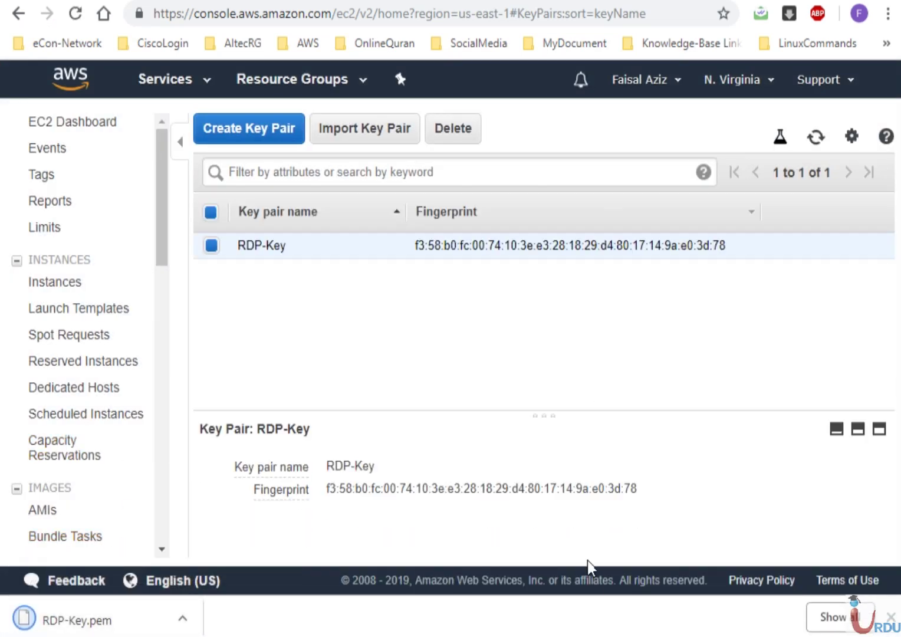
View the EC2 security groups list and adjust the size of the default group's details pane
left_click_drag(163, 238, 167, 344)
left_click(100, 434)
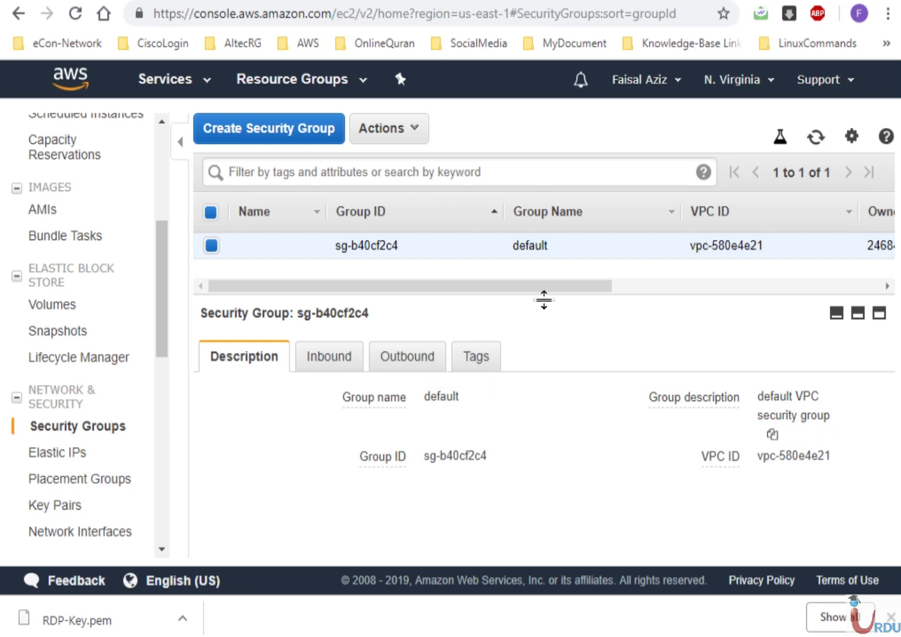
left_click_drag(551, 343, 547, 345)
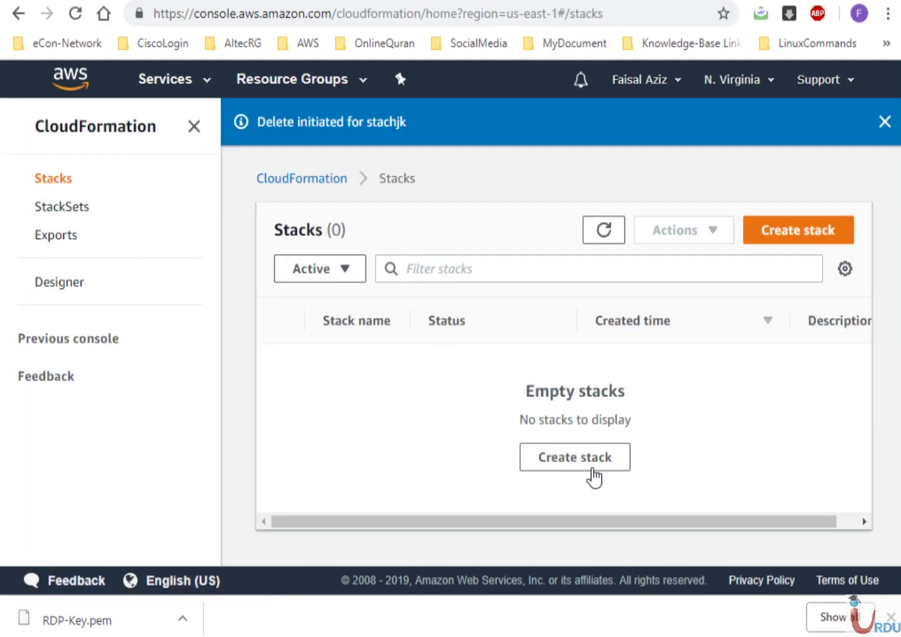
Start a new CloudFormation stack from a ready template and set the template source to Upload a template file
left_click(589, 463)
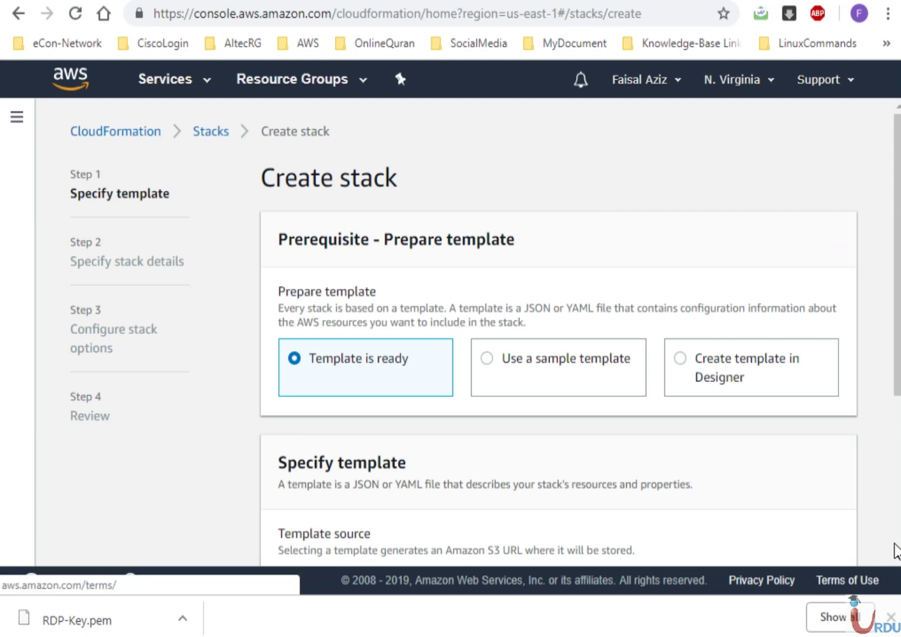
left_click(896, 545)
scroll(896, 545, "down", 1)
left_click(600, 329)
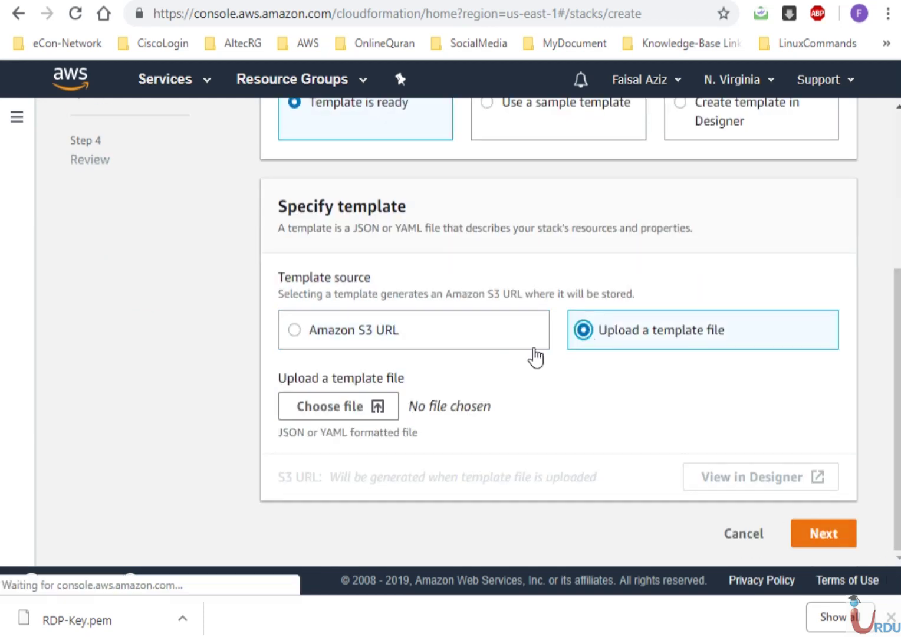
Upload Simple_CF_Code from the AWS CSA folder in UITA AWS Lectures as the stack template and continue to the stack details
left_click(336, 412)
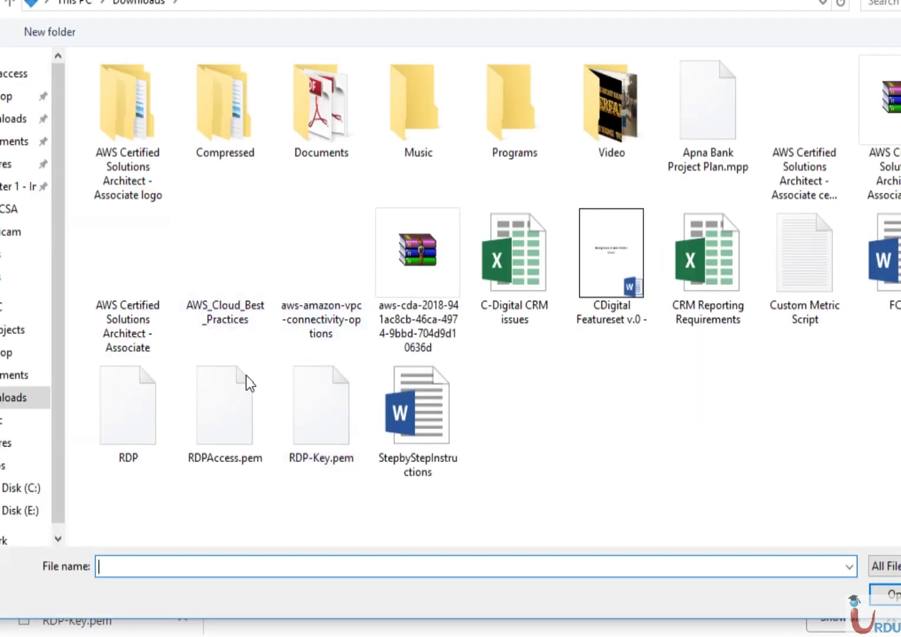
left_click(12, 277)
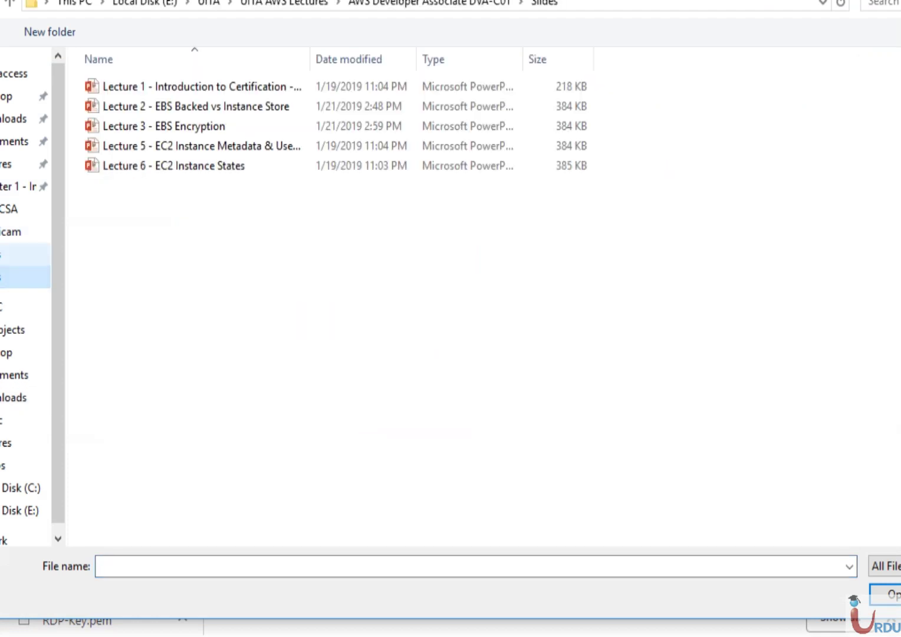
left_click(12, 254)
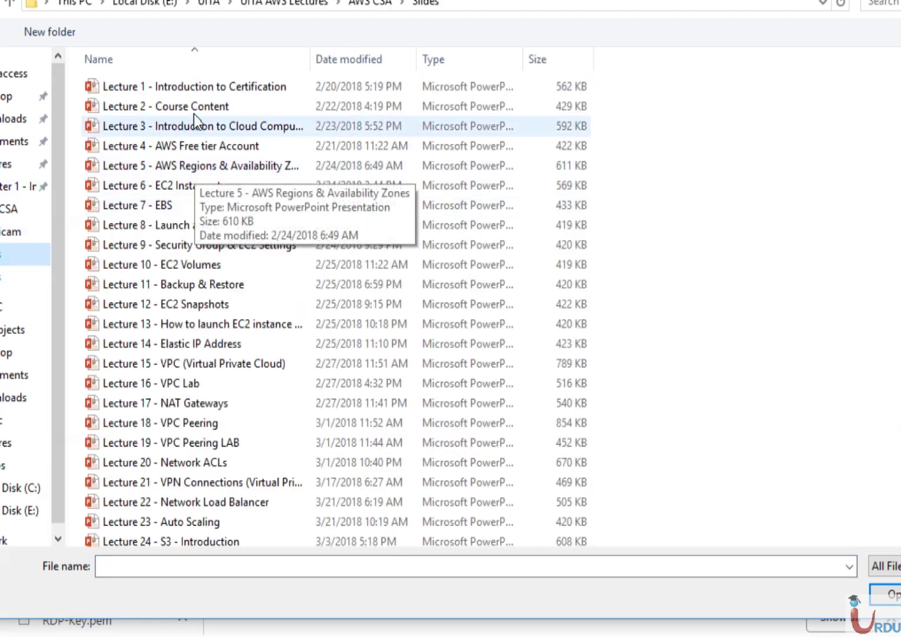
left_click(278, 3)
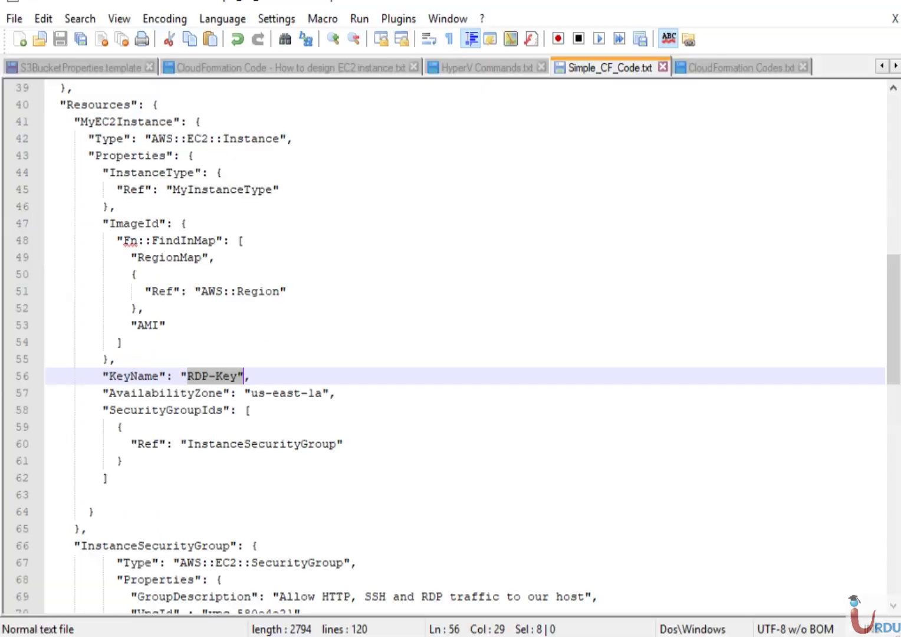
left_click(378, 426)
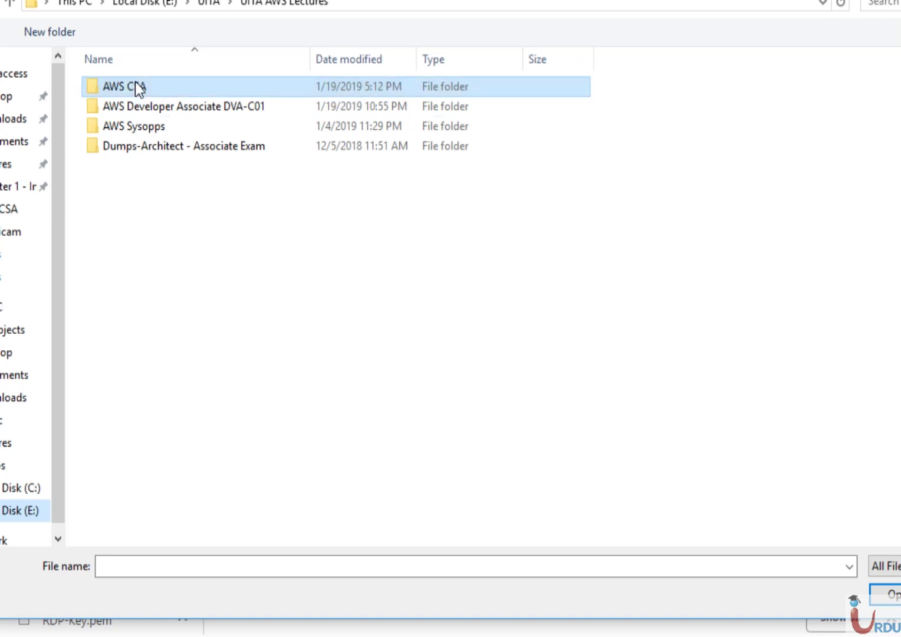
double_click(135, 82)
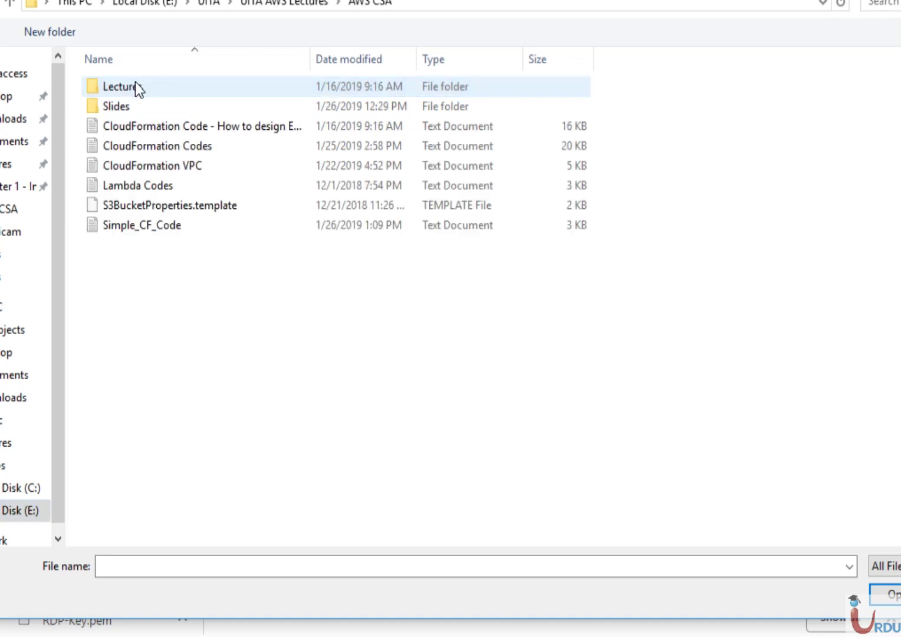
left_click(148, 227)
left_click(890, 594)
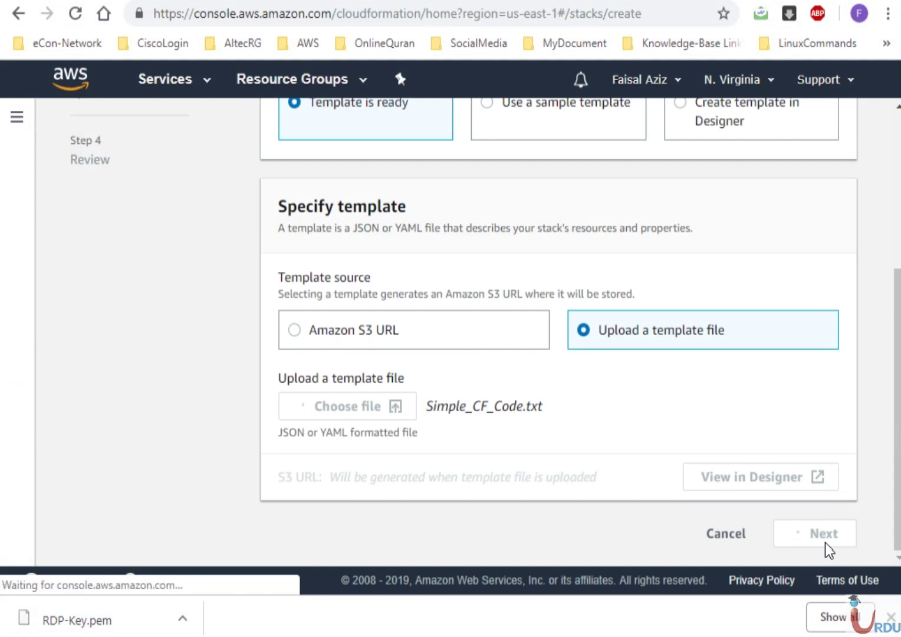
left_click(828, 566)
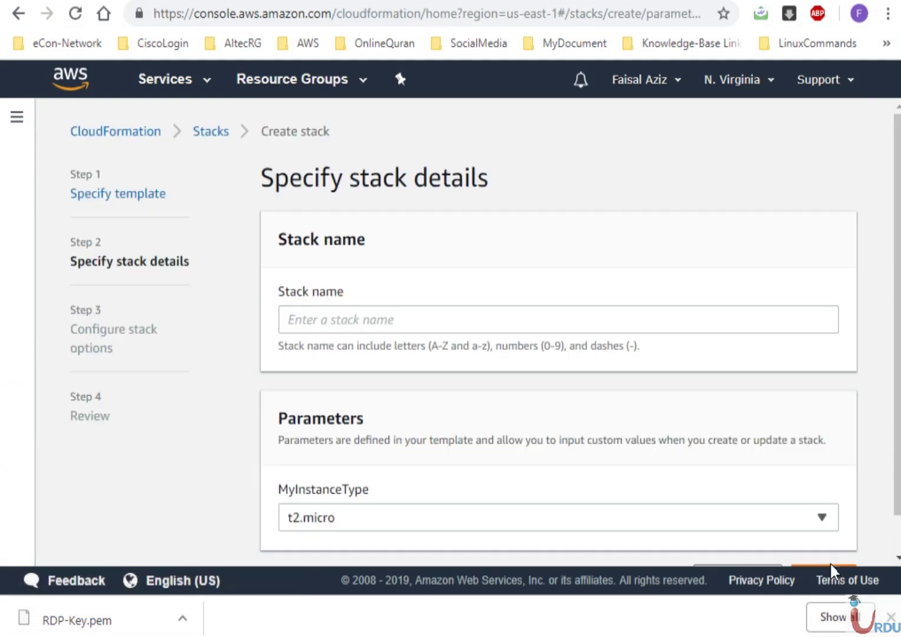
Name the stack EC2-stack, set MyInstanceType to t2.nano and continue to the stack options
left_click(460, 316)
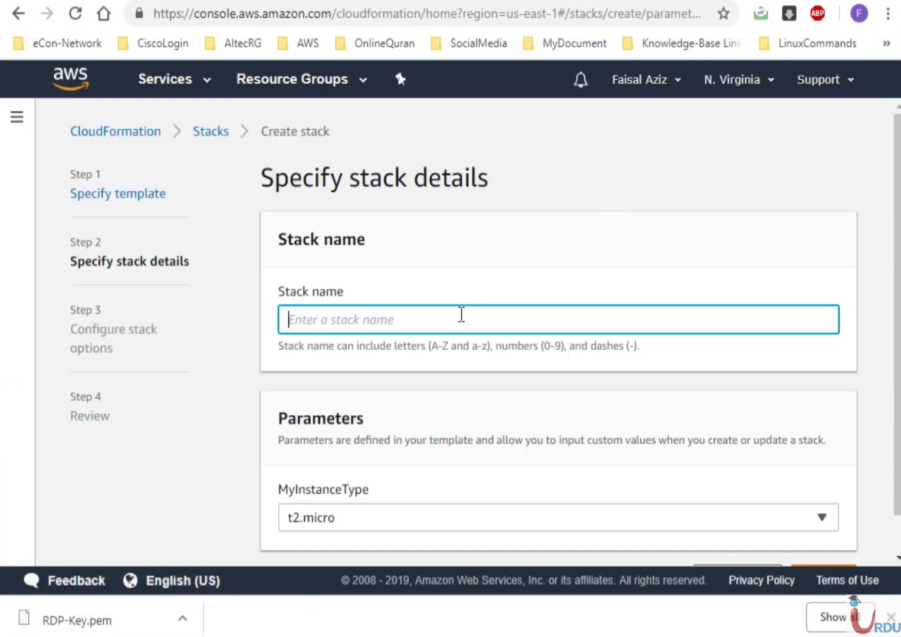
left_click(892, 618)
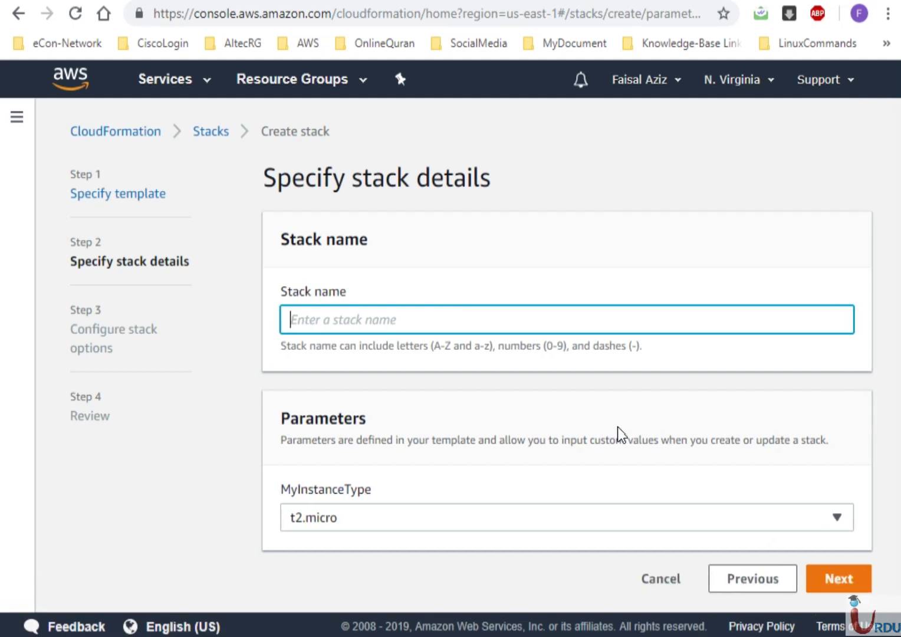
type("EC@")
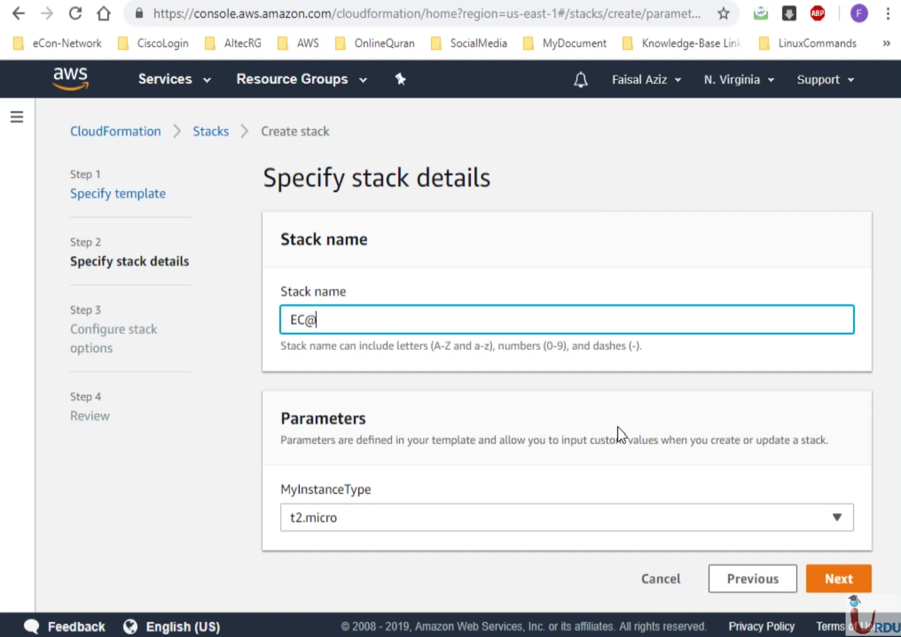
key("BackSpace")
type("2-stack")
left_click(639, 518)
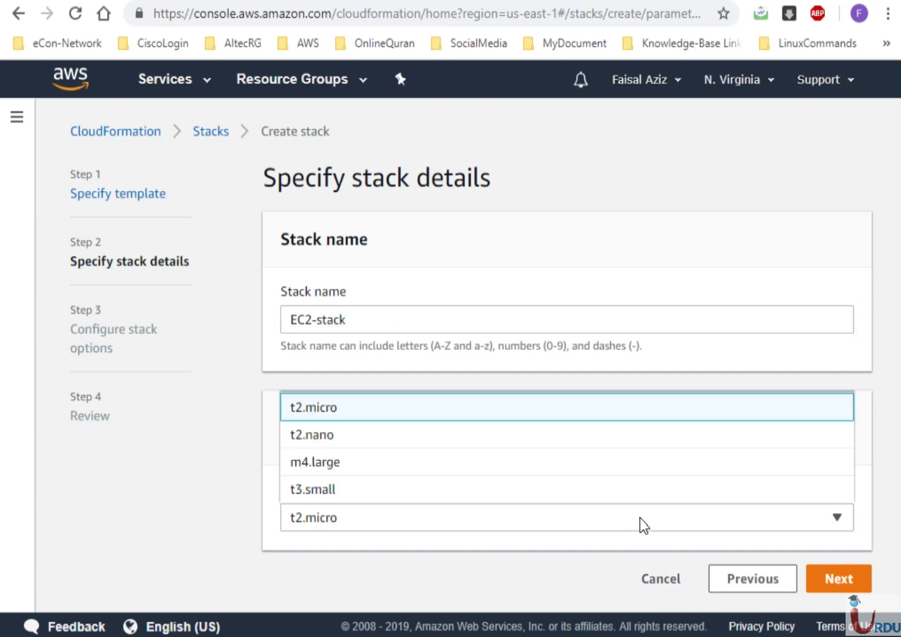
left_click(319, 434)
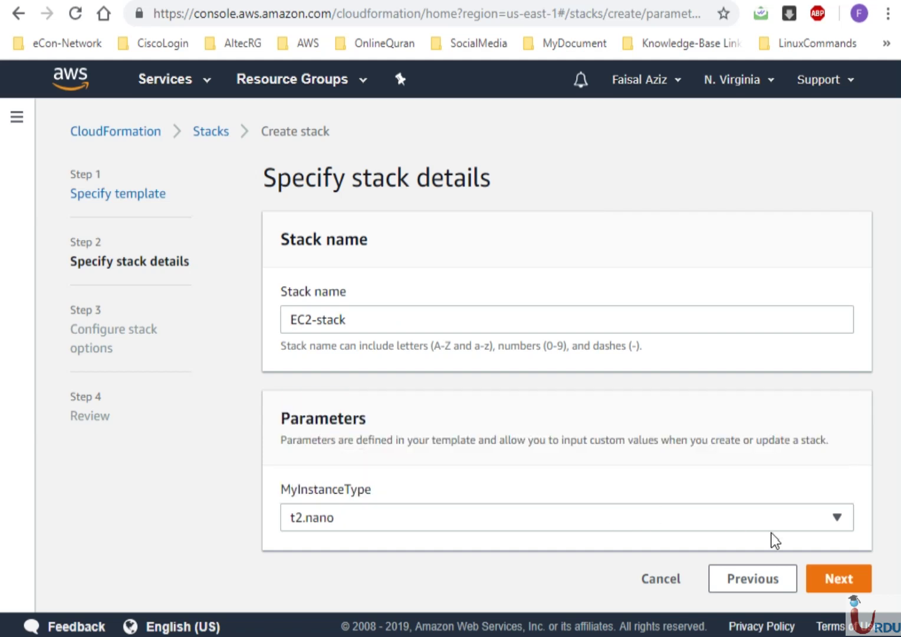
left_click(834, 579)
Keep the default stack options and create EC2-stack from the review page
scroll(895, 533, "down", 7)
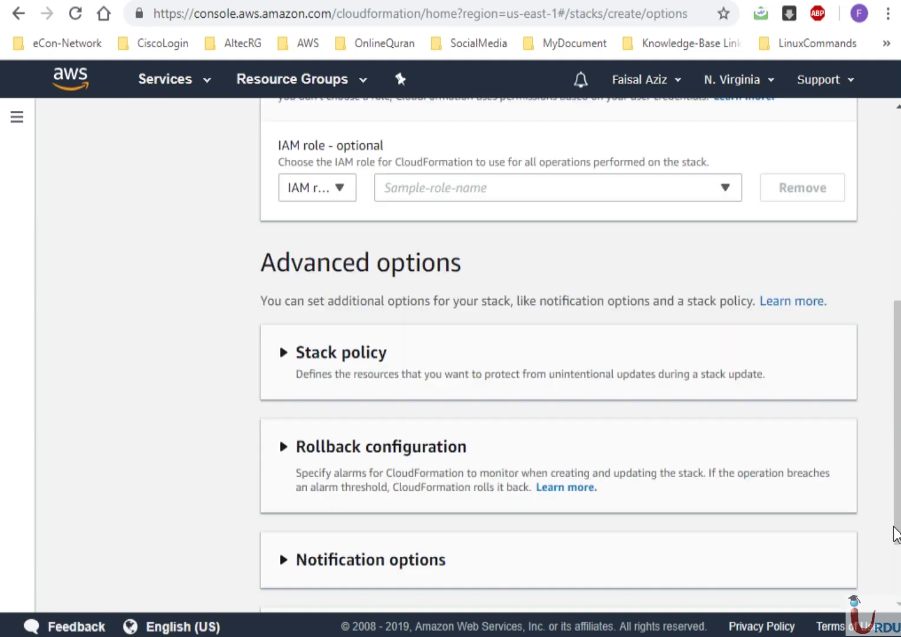
scroll(895, 534, "down", 3)
left_click(823, 583)
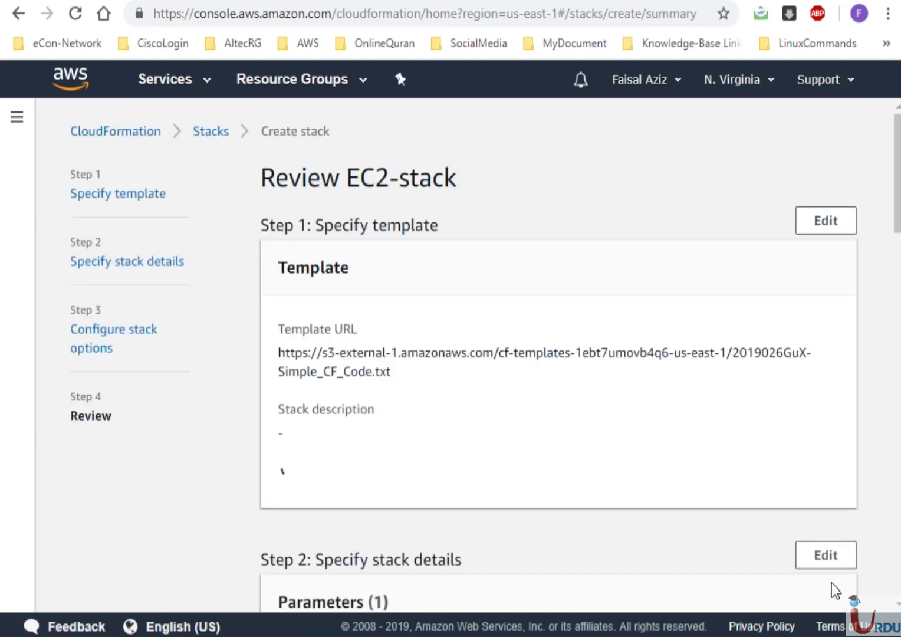
scroll(896, 578, "down", 10)
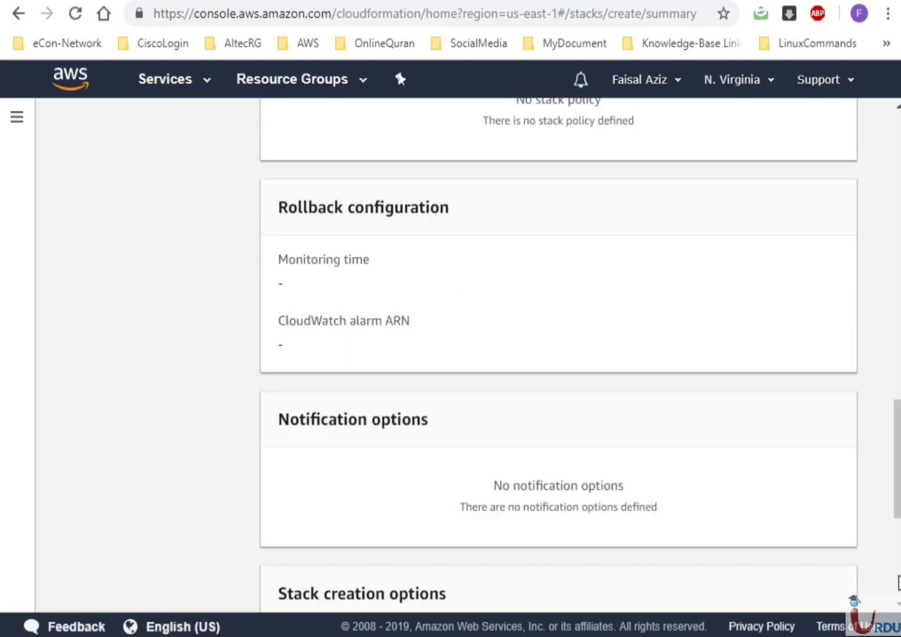
scroll(898, 582, "down", 5)
left_click(852, 586)
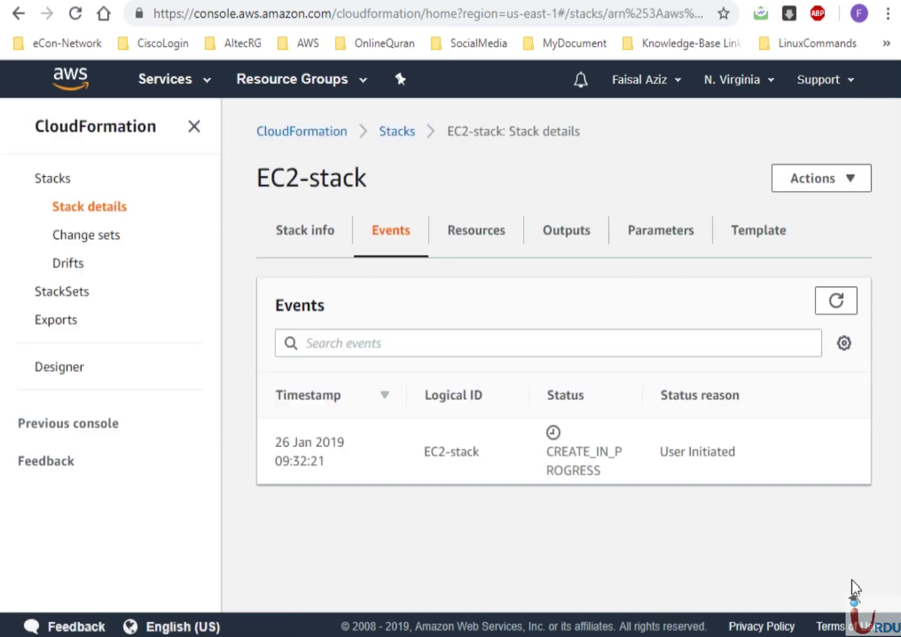
Refresh the EC2-stack events and examine the logical IDs of the listed resources
left_click(833, 299)
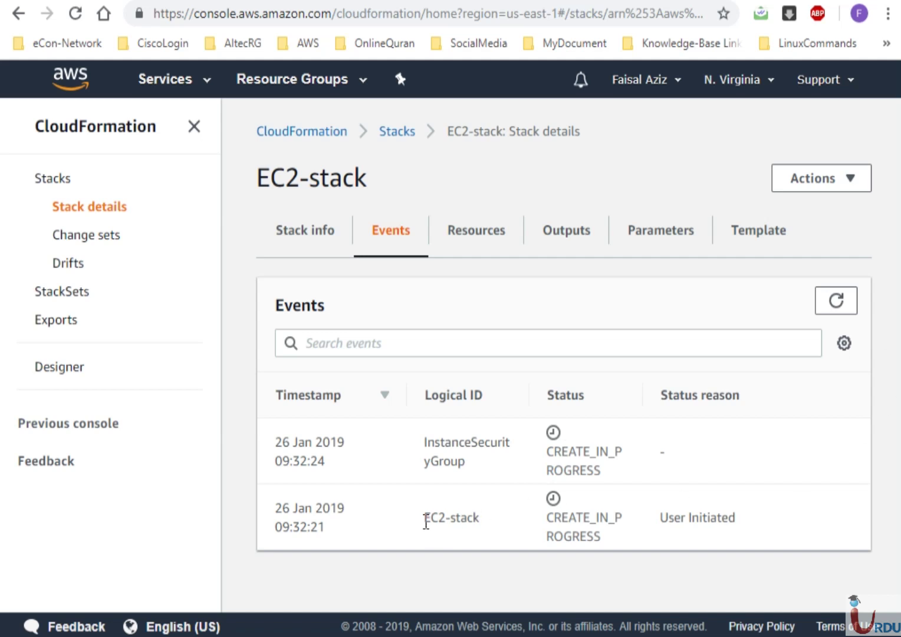
left_click_drag(423, 517, 480, 520)
left_click(425, 439)
left_click(464, 460, "shift")
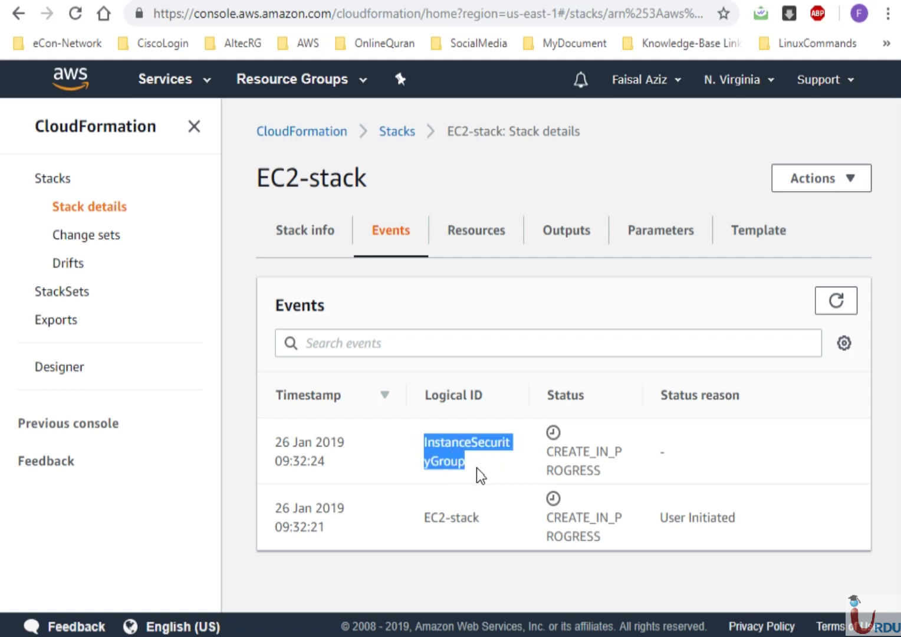
left_click(662, 464)
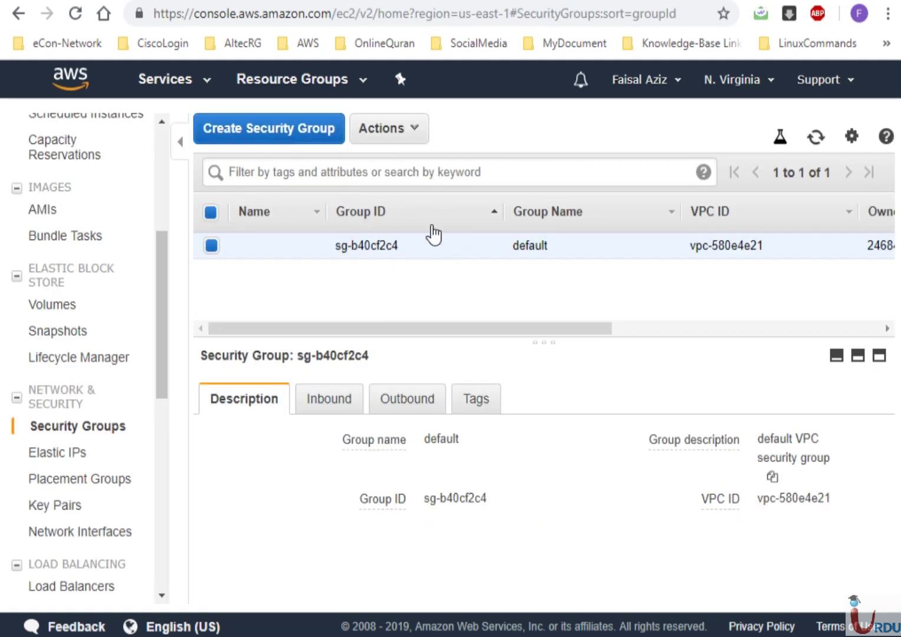
Refresh the EC2 security groups list and view the inbound rules of the EC2-stack instance security group
left_click(816, 140)
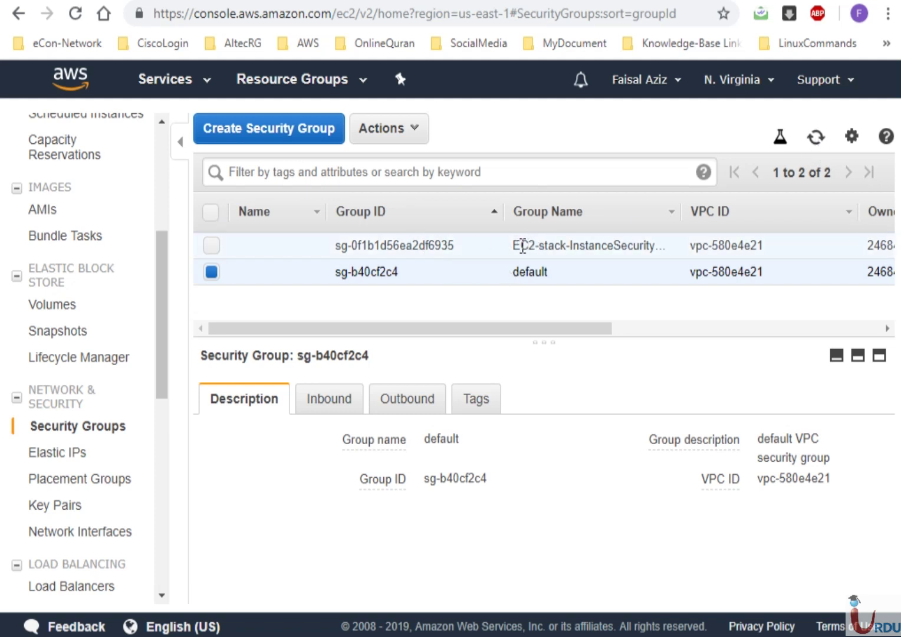
left_click(563, 245)
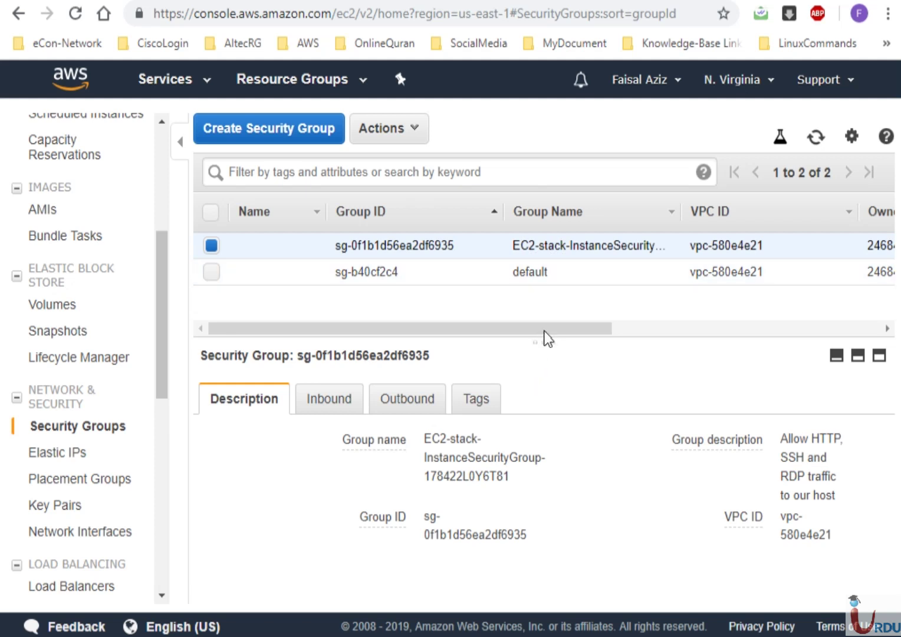
left_click_drag(543, 337, 543, 284)
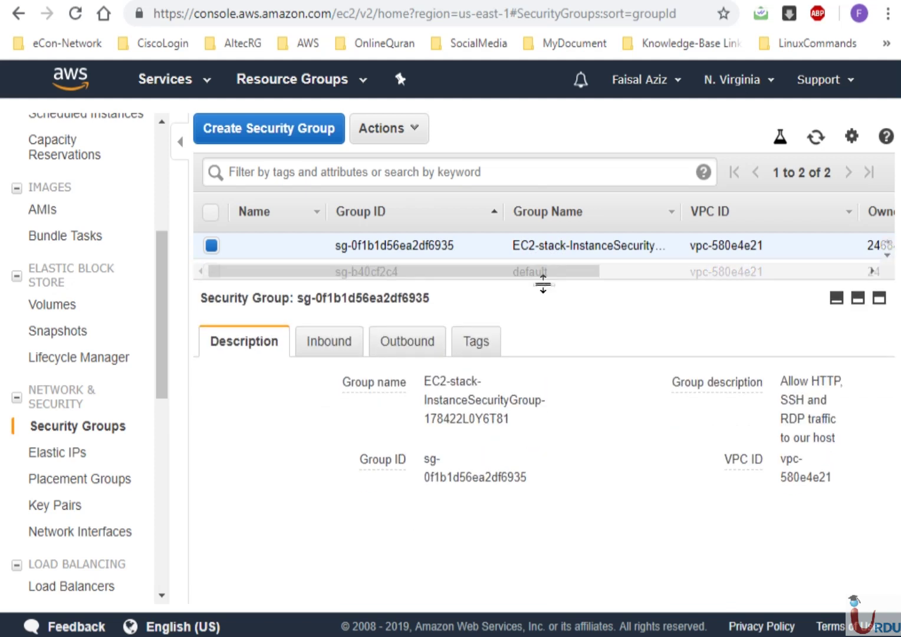
left_click(328, 346)
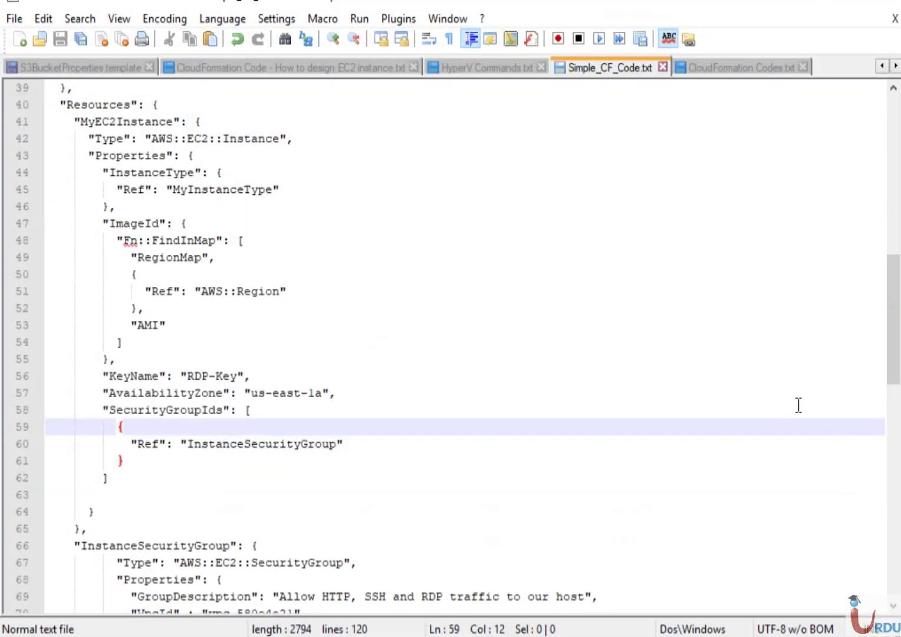
Examine the SecurityGroupIngress rules in Simple_CF_Code.txt in Notepad++ and return to the security group's inbound rules in the browser
left_click_drag(898, 370, 896, 488)
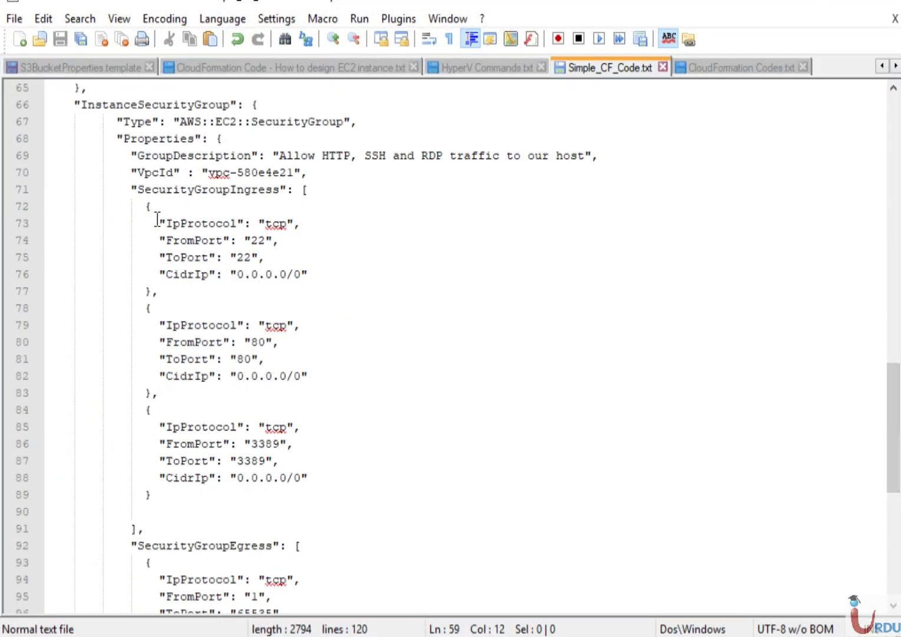
left_click_drag(158, 222, 301, 478)
key("alt+Tab")
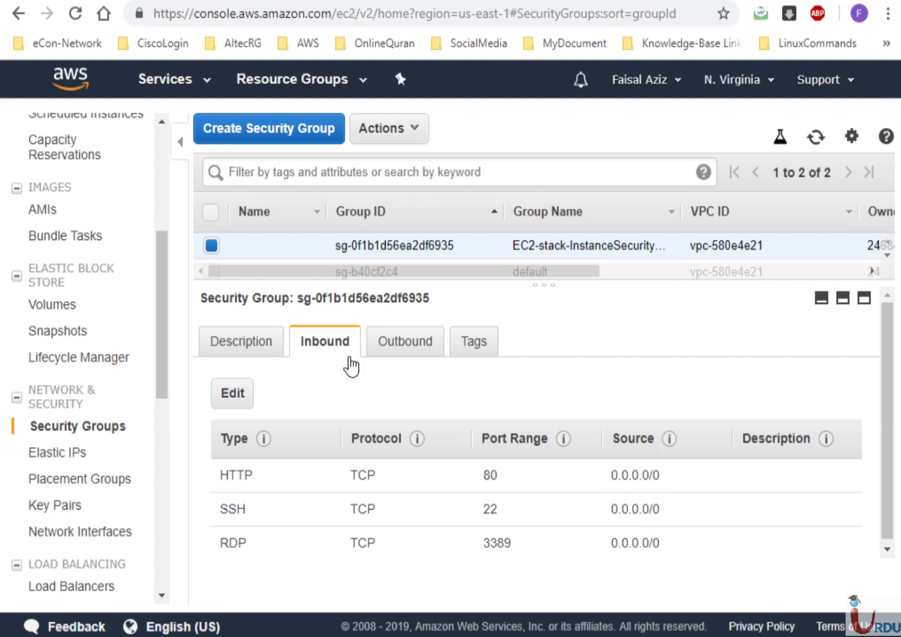
View the outbound rules of the EC2-stack security group and check their destination
left_click(383, 341)
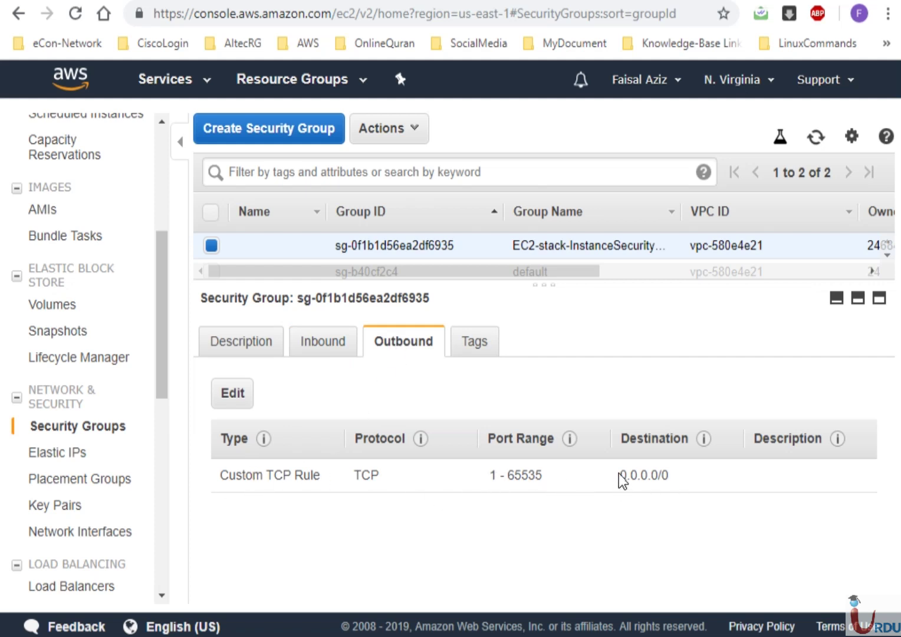
left_click_drag(626, 475, 671, 475)
left_click(639, 490)
left_click_drag(553, 285, 551, 342)
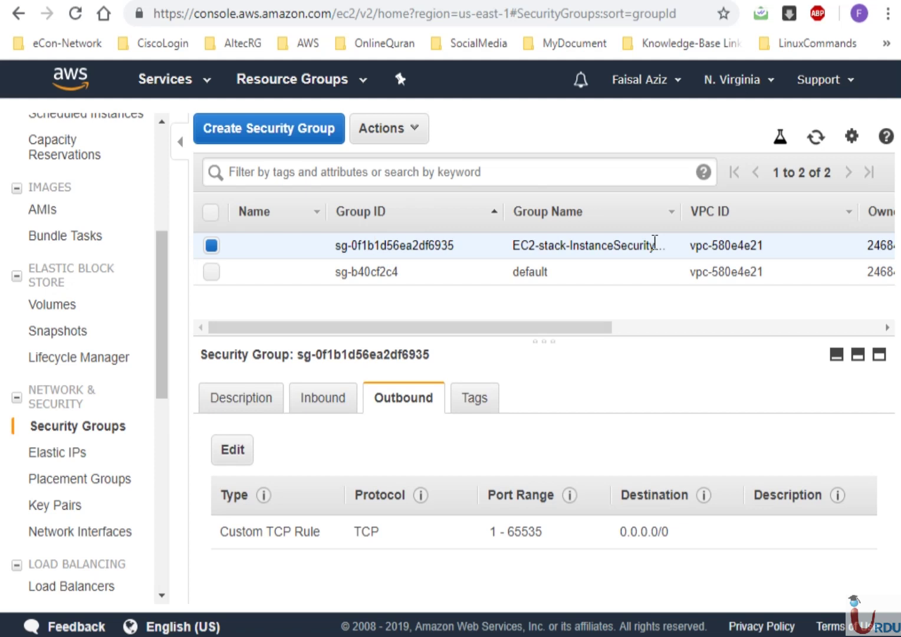
Return to the CloudFormation console, refresh the EC2-stack events and review the creation status of MyEC2Instance and InstanceSecurityGroup
key("ctrl+Tab")
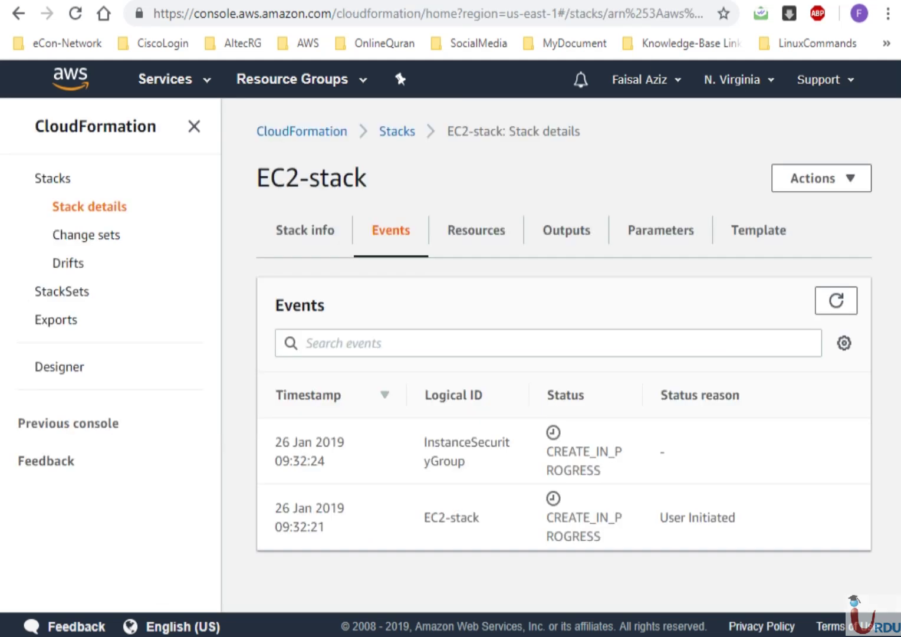
left_click(834, 302)
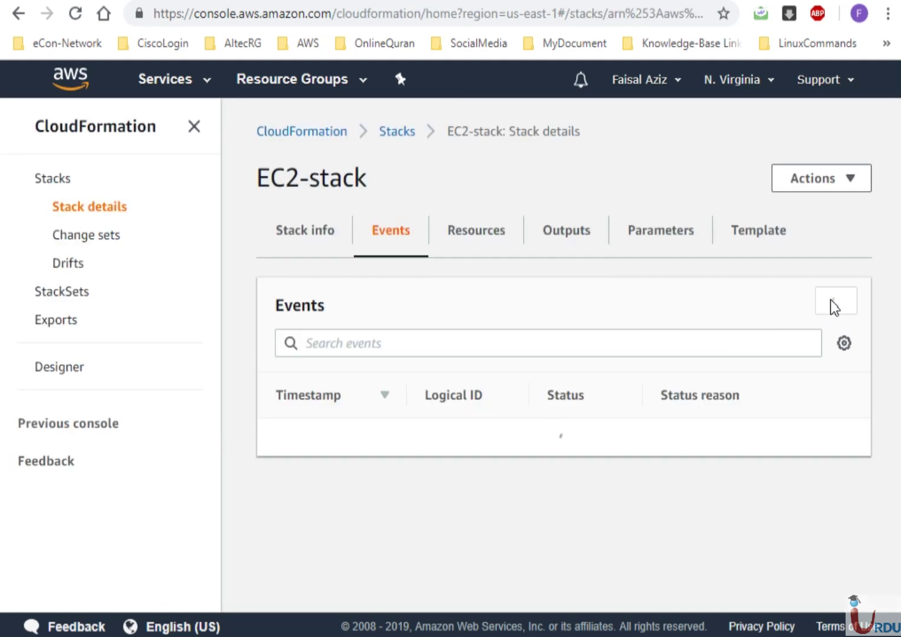
scroll(834, 306, "down", 2)
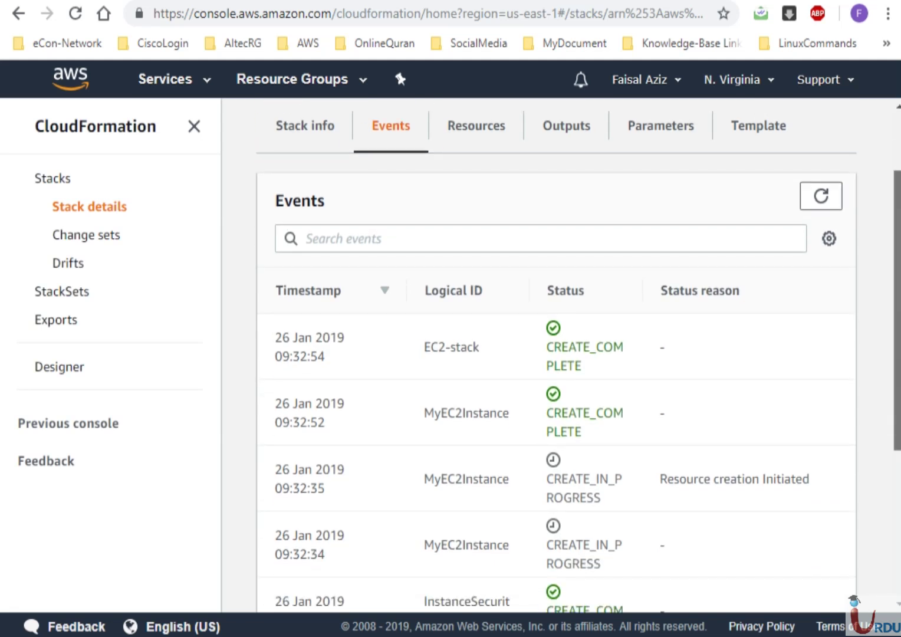
left_click_drag(437, 305, 460, 305)
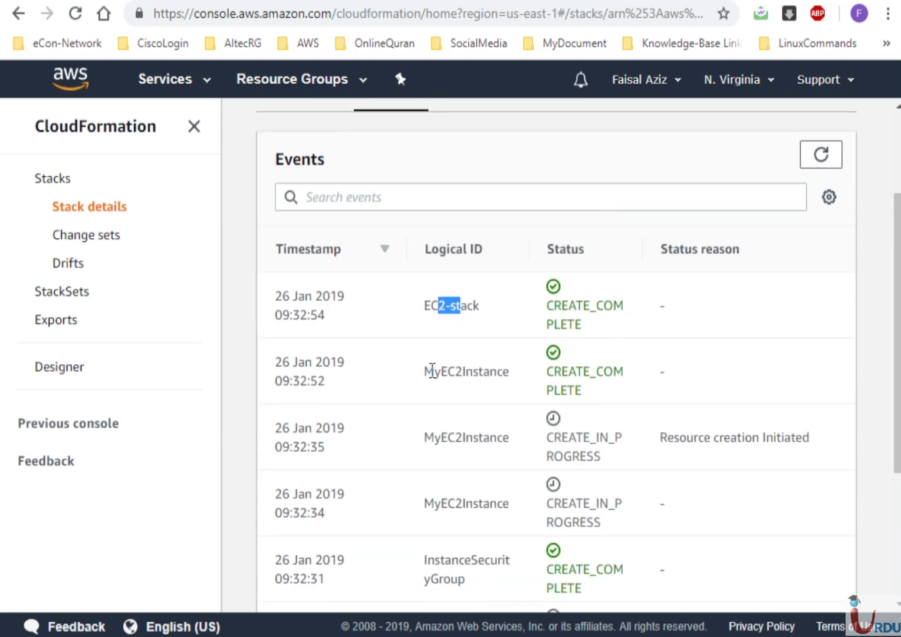
left_click_drag(426, 371, 515, 373)
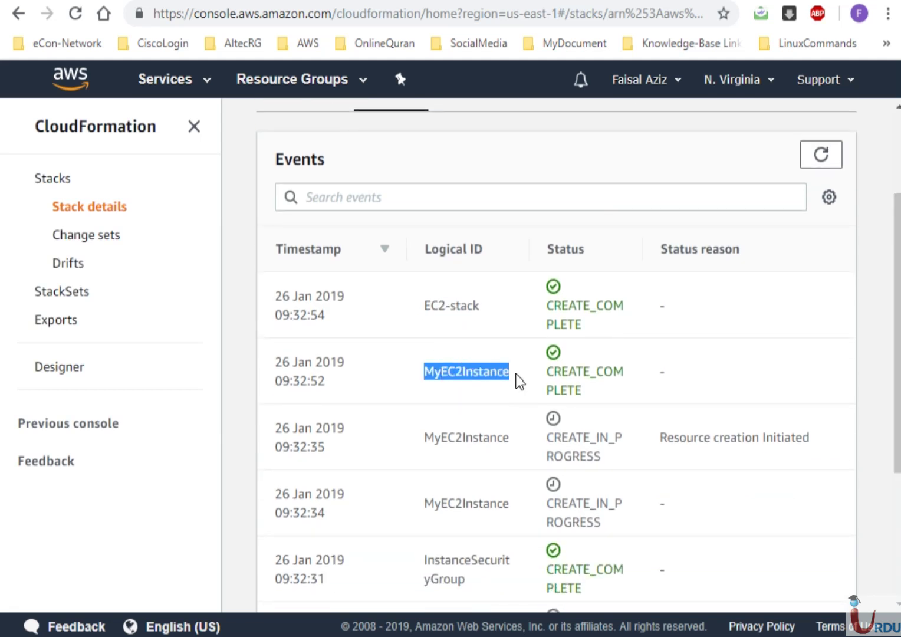
left_click(413, 438)
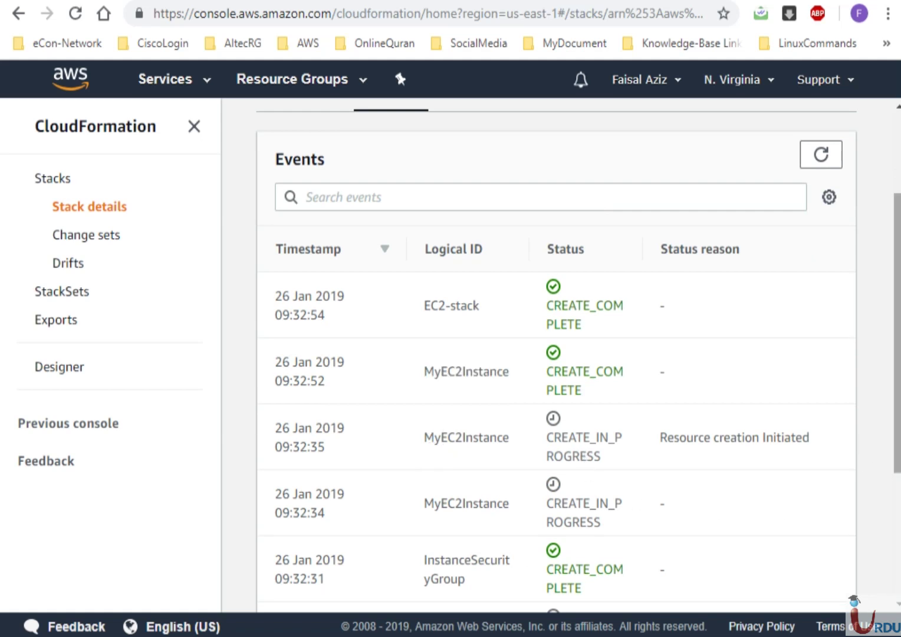
scroll(884, 462, "down", 4)
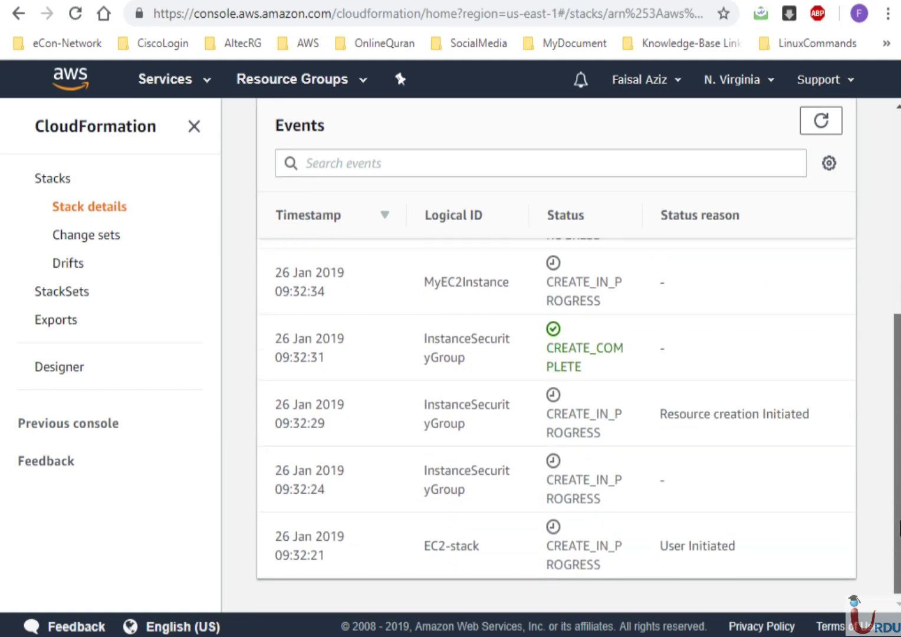
Review the remaining EC2-stack events, return to the EC2 console and view the key pairs list
left_click_drag(898, 527, 897, 289)
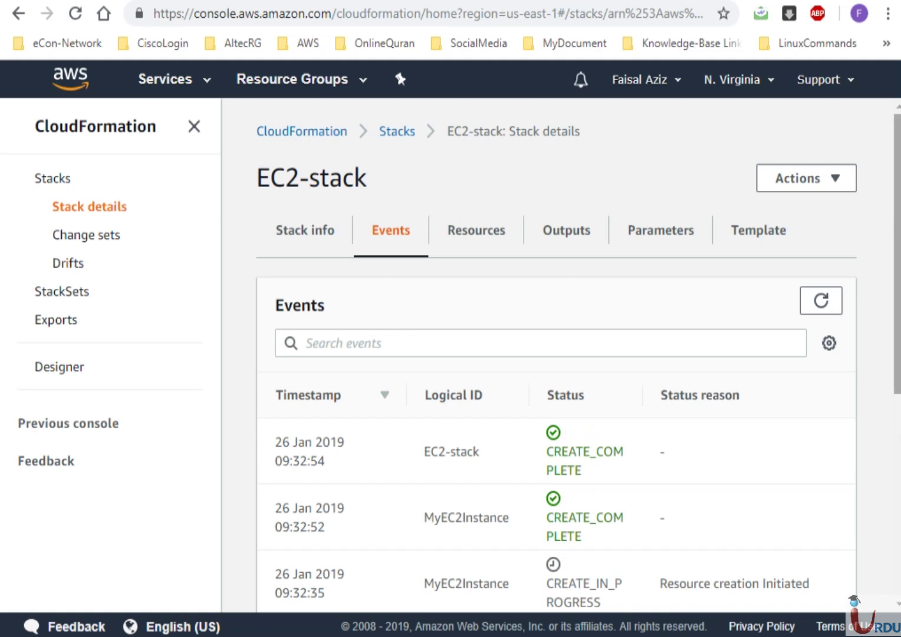
left_click_drag(897, 369, 896, 455)
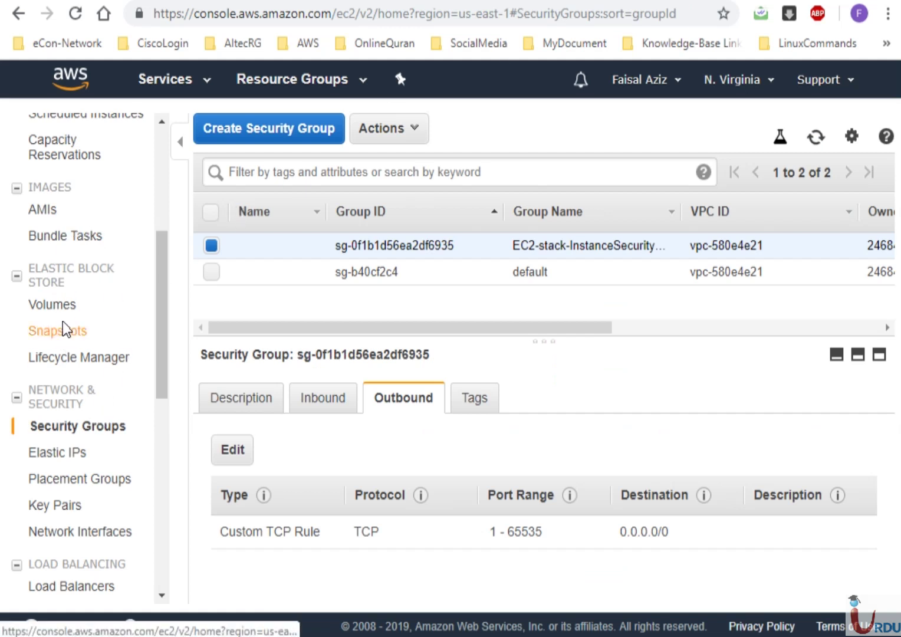
scroll(165, 306, "up", 4)
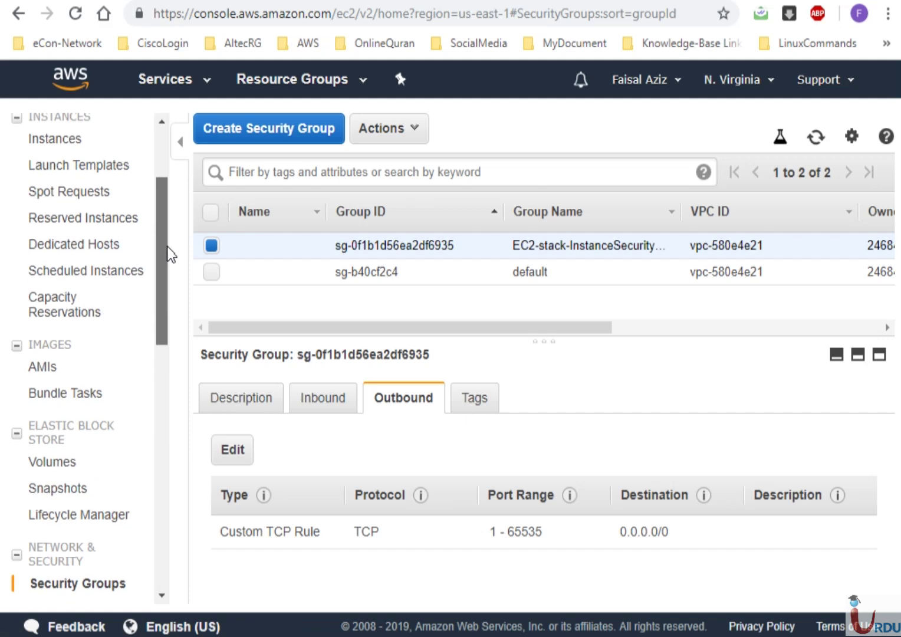
scroll(166, 318, "down", 2)
scroll(165, 318, "down", 7)
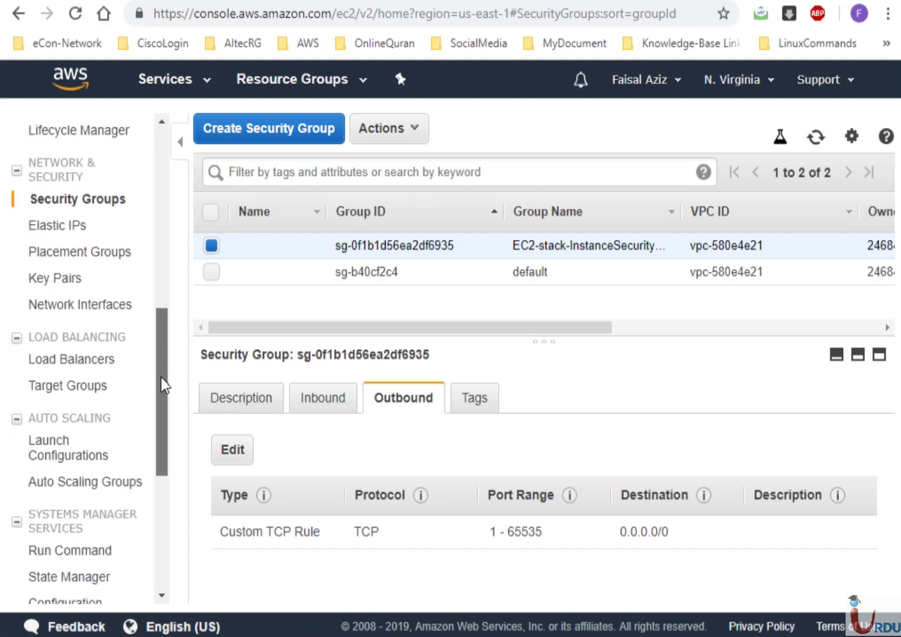
left_click_drag(158, 419, 156, 507)
scroll(165, 486, "up", 4)
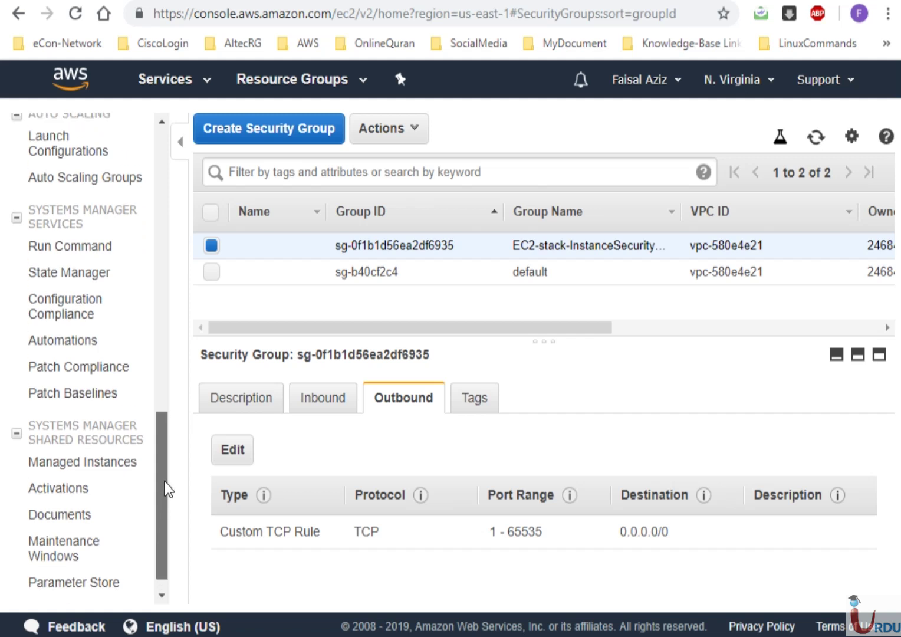
scroll(177, 409, "up", 3)
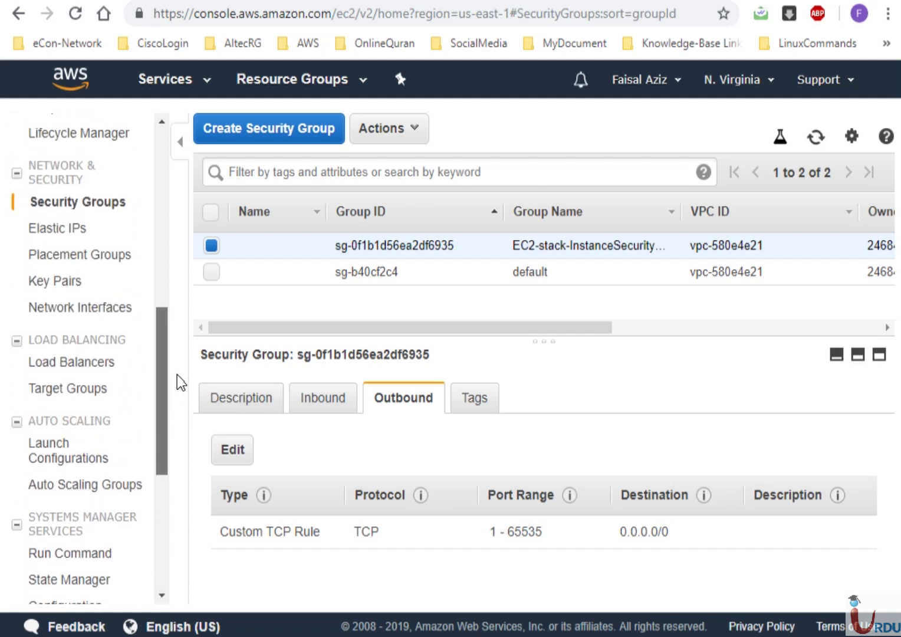
left_click(103, 359)
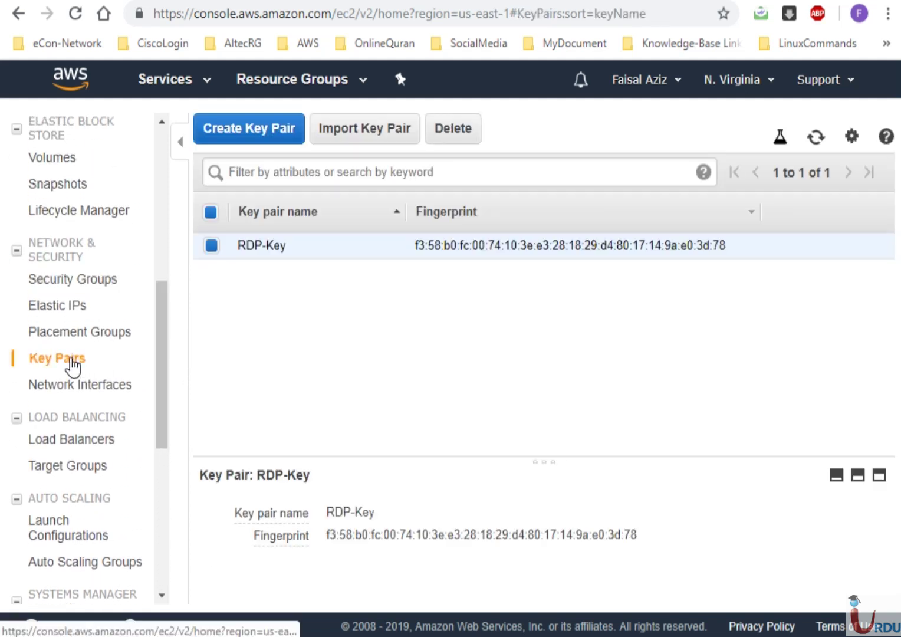
View the EC2 instances list and check the new instance's type, security group and AMI ID in its description
scroll(162, 231, "up", 7)
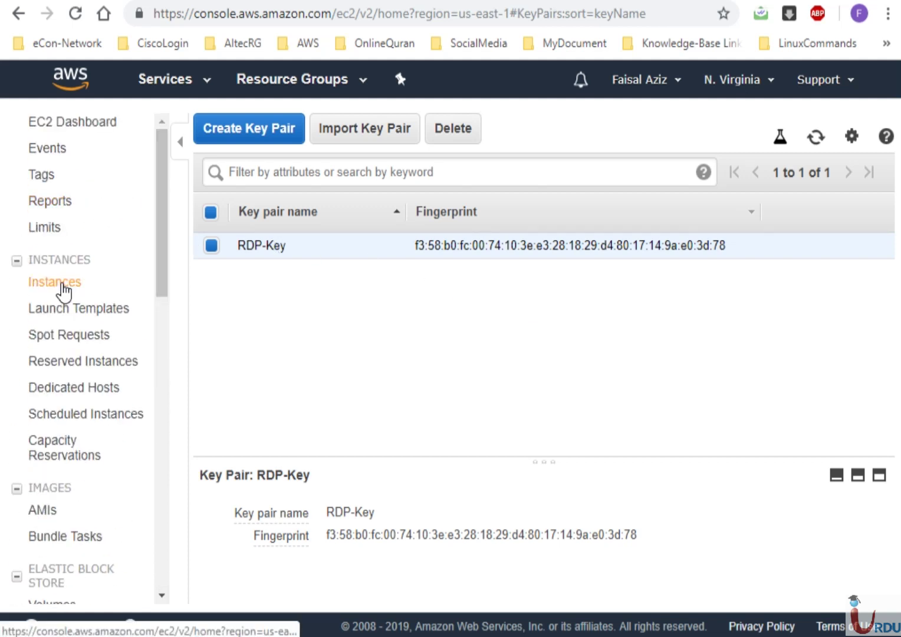
left_click(58, 283)
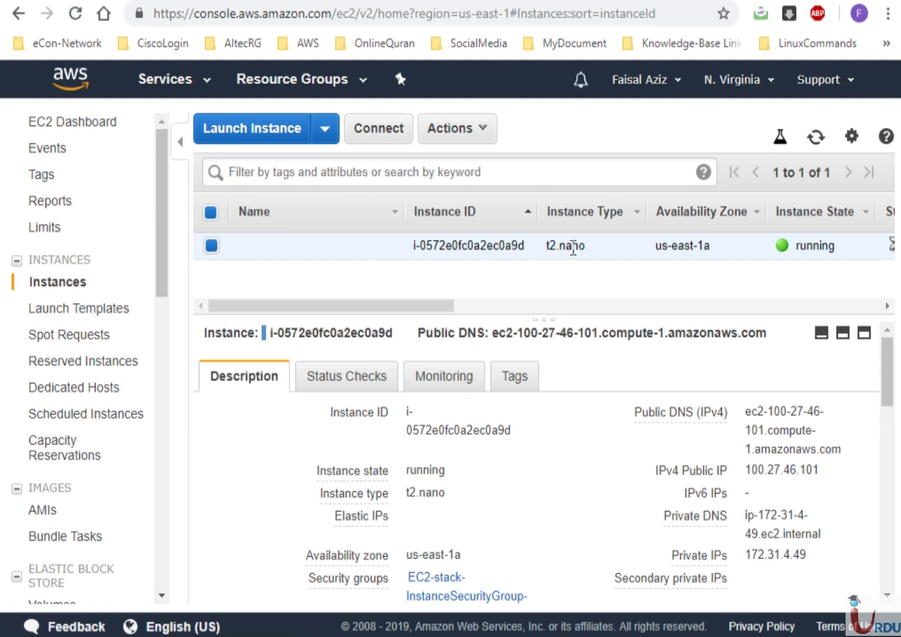
left_click_drag(586, 246, 545, 250)
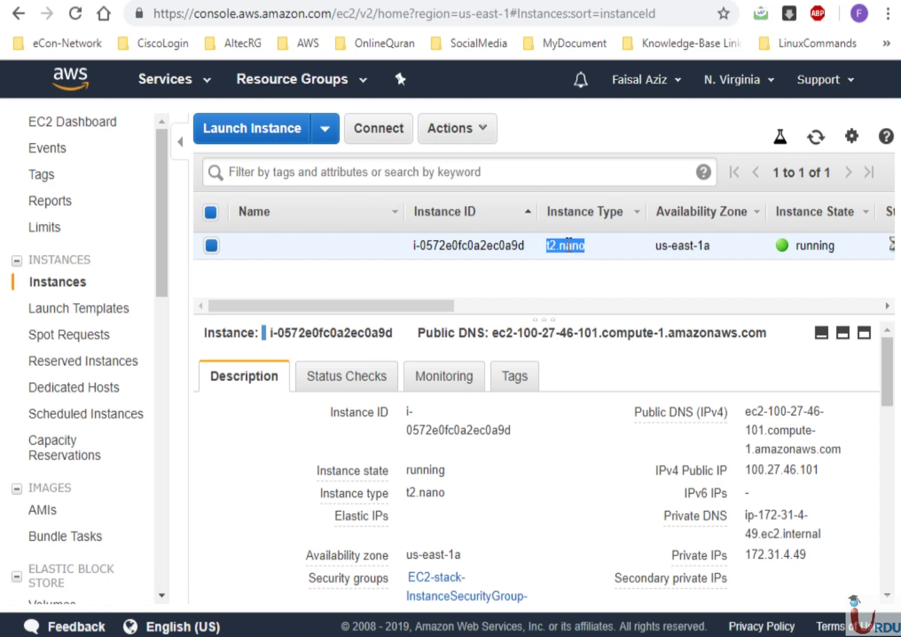
left_click(569, 245)
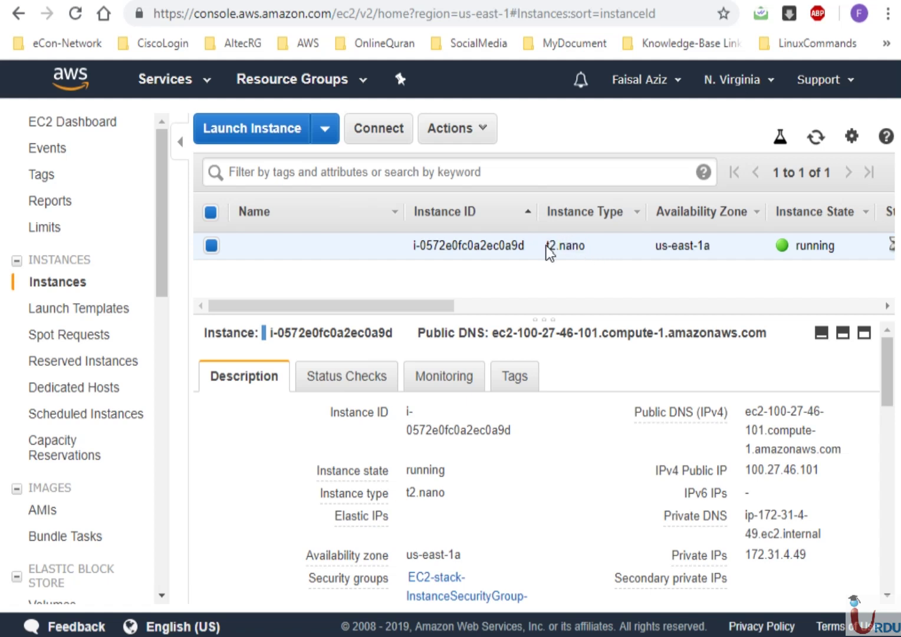
left_click_drag(548, 245, 577, 249)
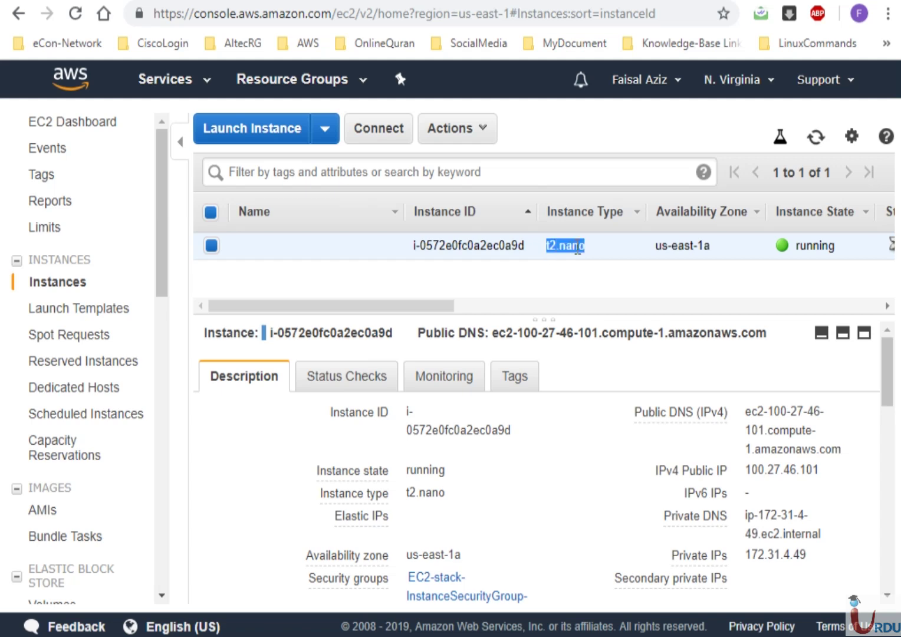
left_click(486, 254)
left_click_drag(886, 378, 891, 433)
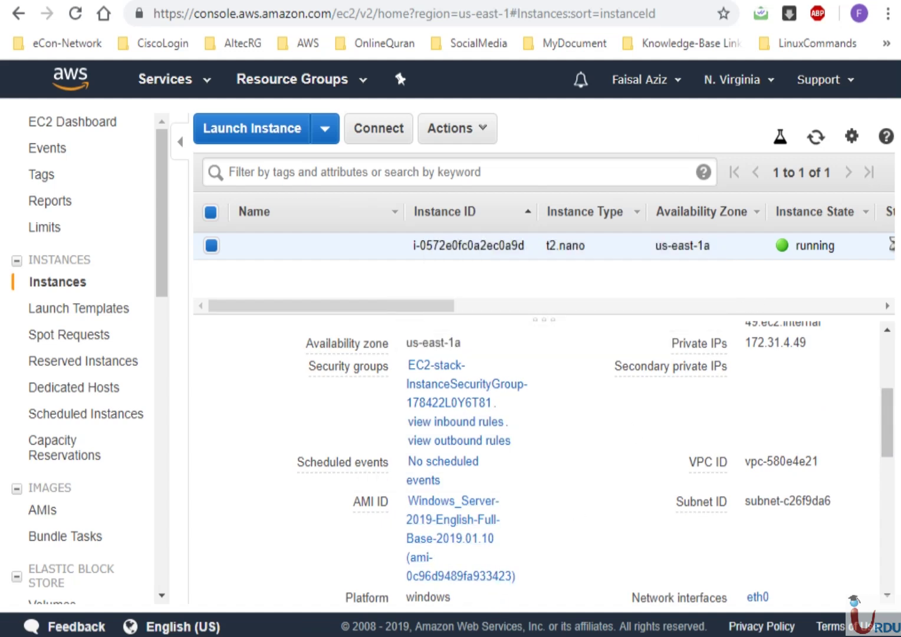
Return to the CloudFormation console, view the EC2-stack template and check the AMI mapped to us-east-1
key("ctrl+Tab")
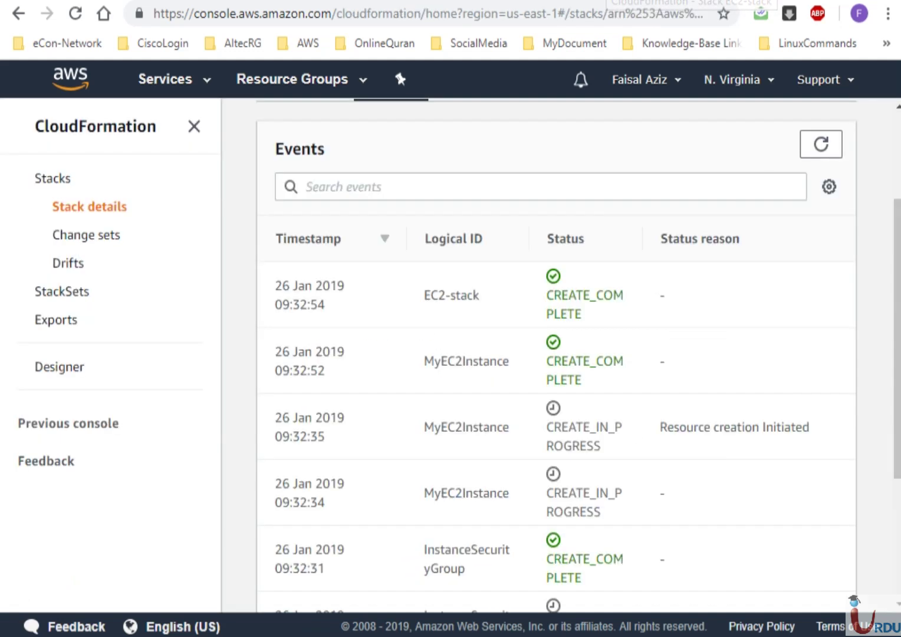
scroll(784, 207, "up", 3)
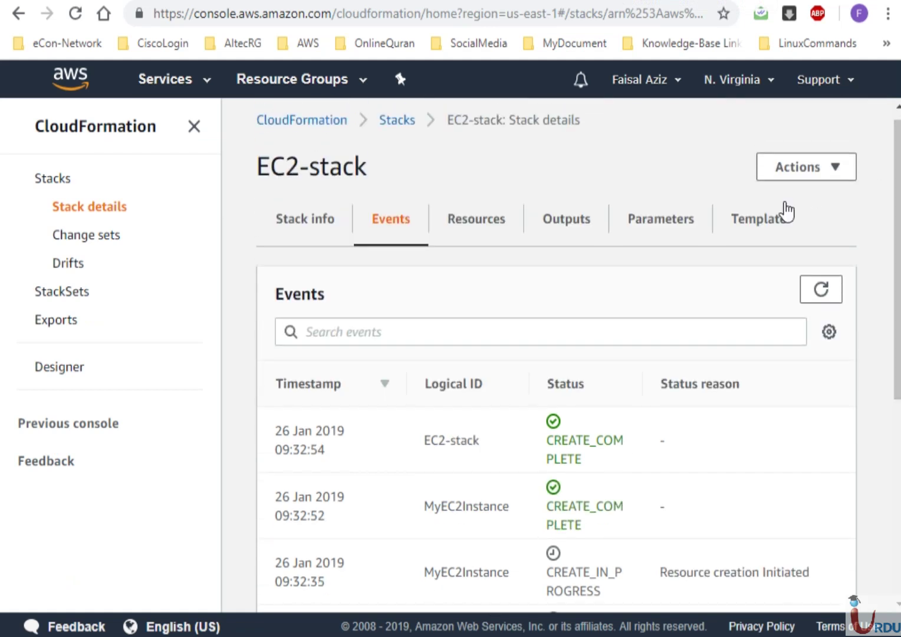
left_click(755, 217)
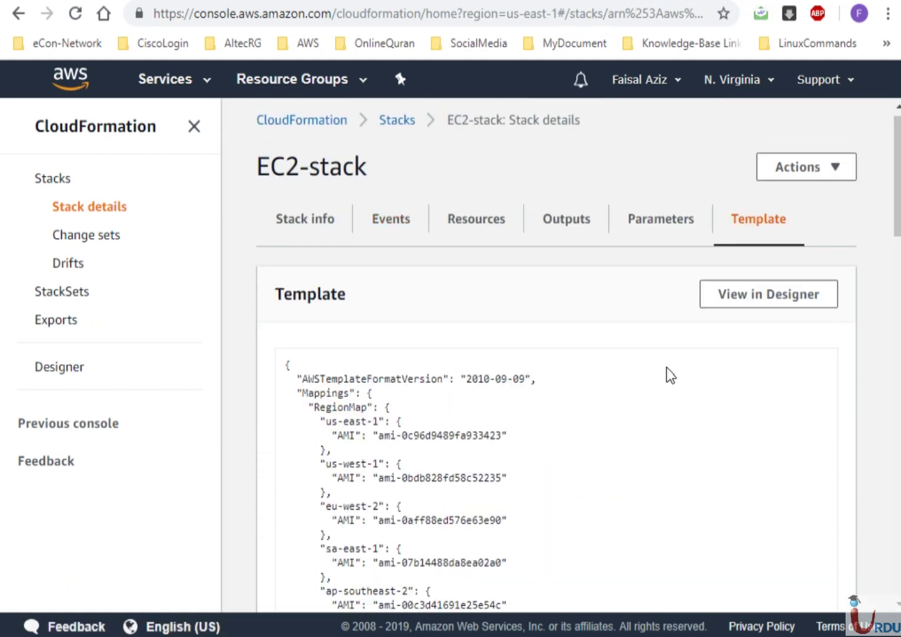
left_click_drag(475, 437, 504, 438)
left_click(502, 437)
left_click_drag(325, 421, 380, 422)
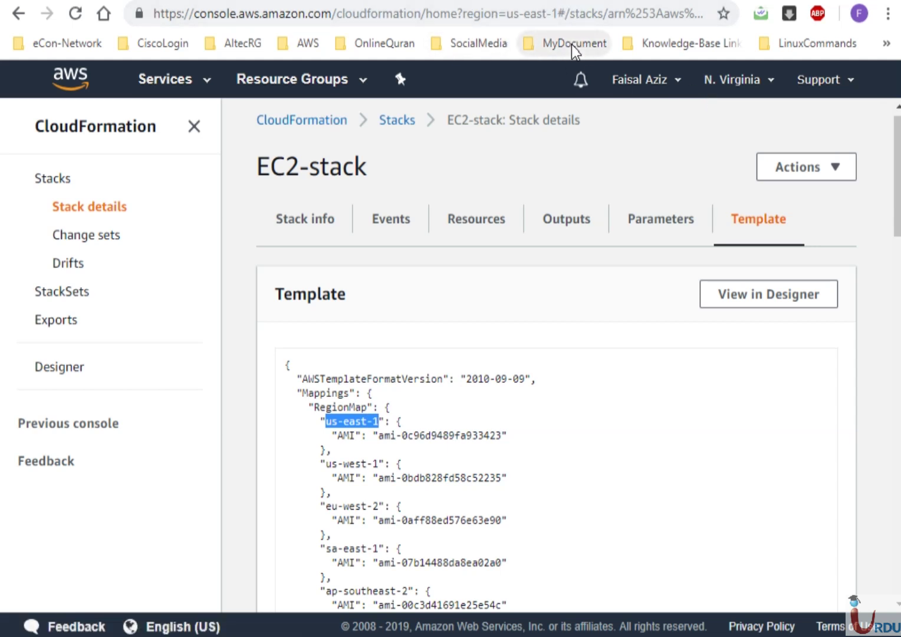
View and refresh the EC2-stack resources, checking the InstanceSecurityGroup and MyEC2Instance entries
left_click(390, 226)
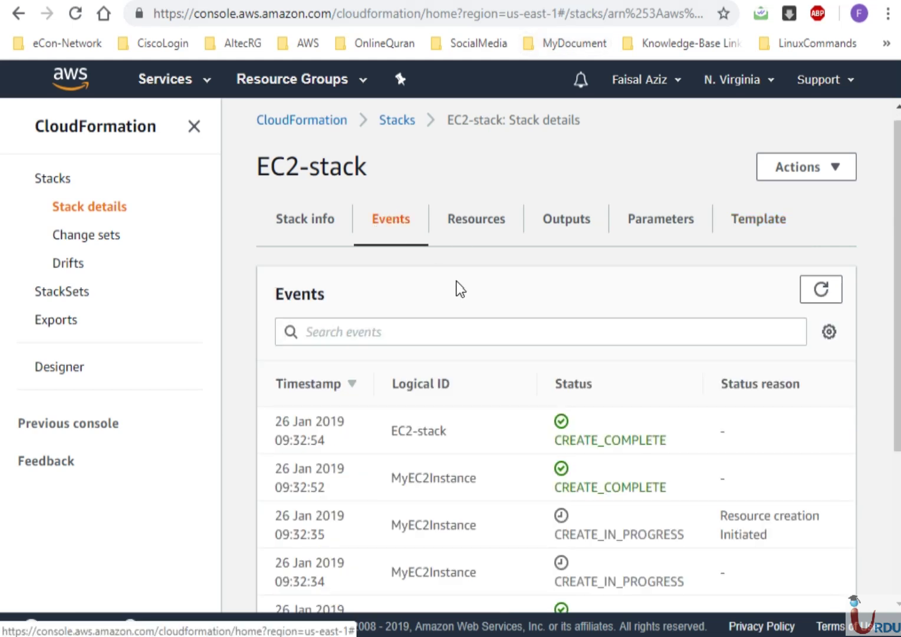
left_click(474, 223)
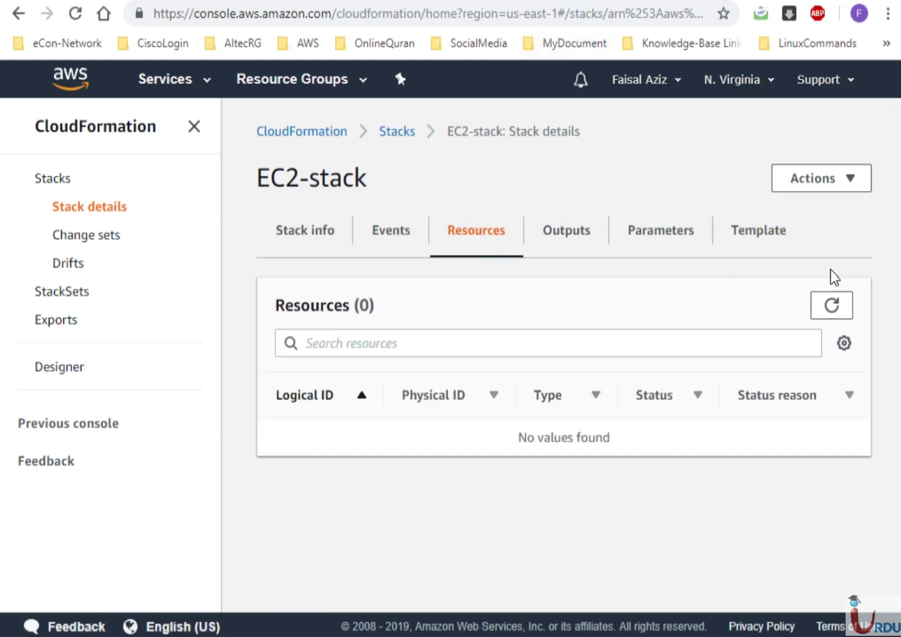
left_click(845, 305)
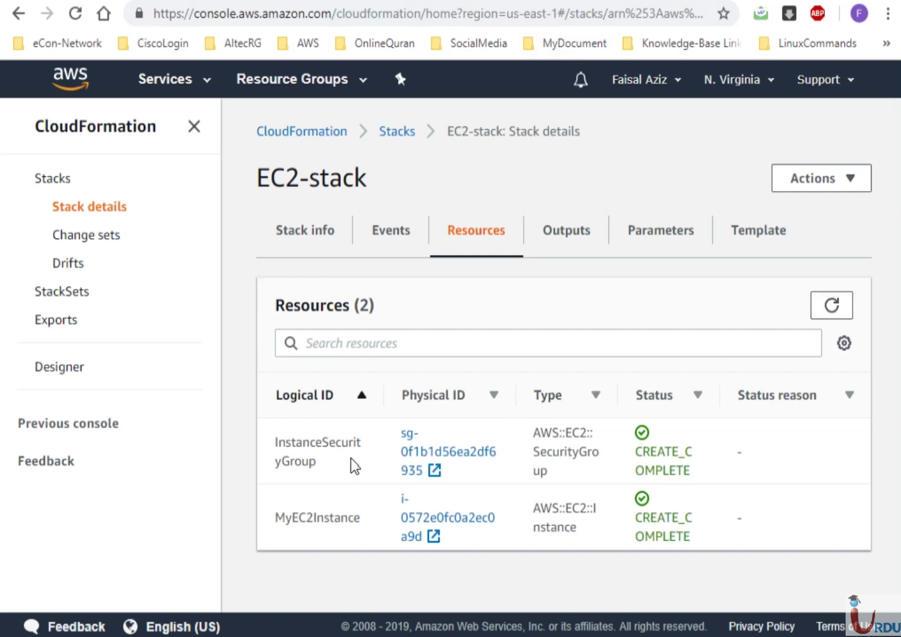
left_click_drag(277, 443, 319, 469)
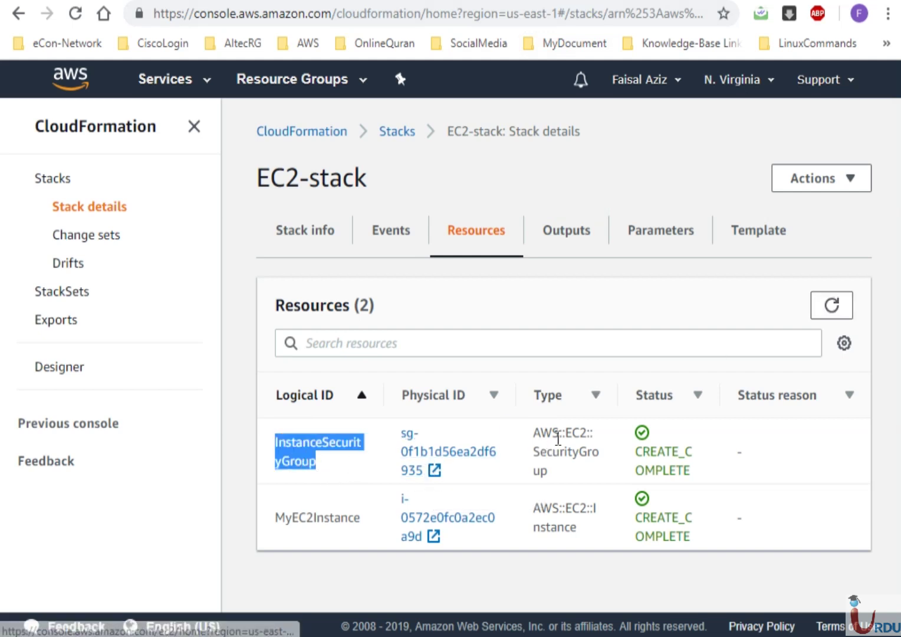
left_click(306, 521)
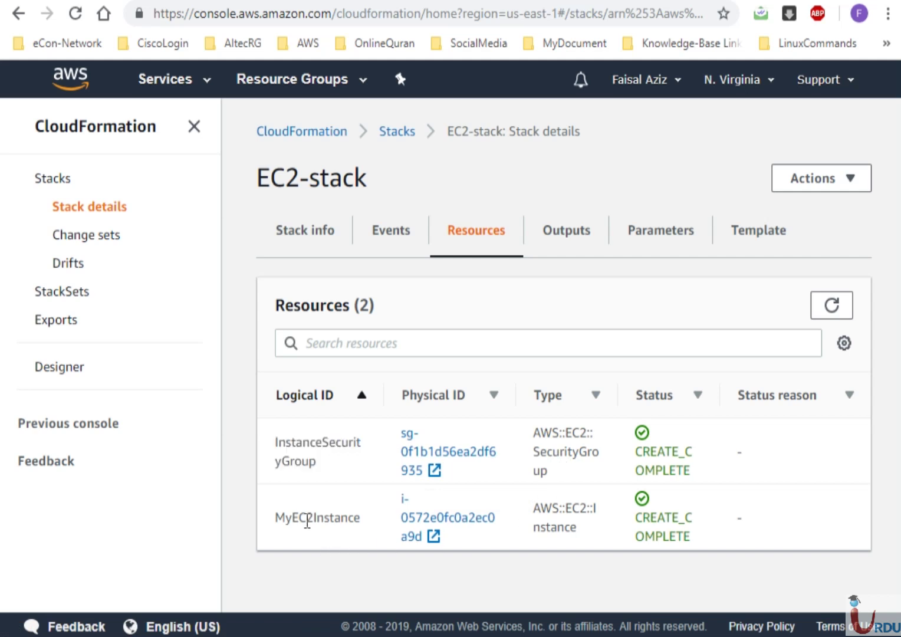
left_click_drag(286, 519, 345, 519)
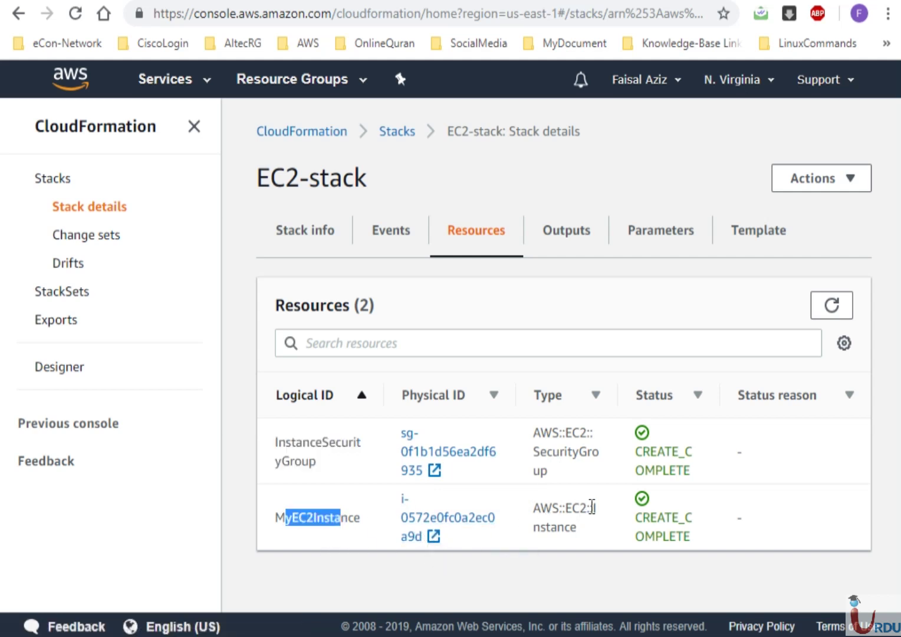
left_click(549, 598)
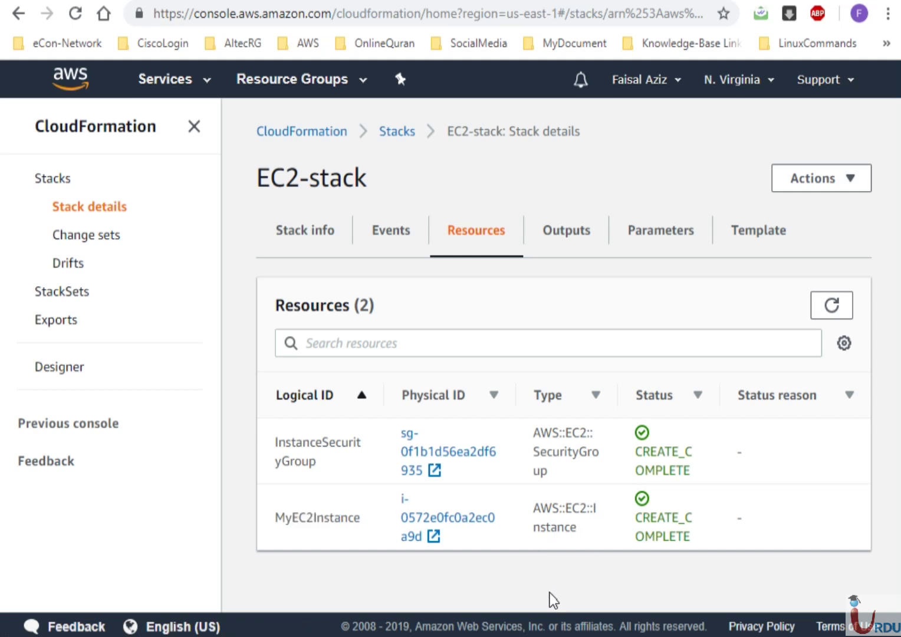
View the EC2-stack parameters and check the value of MyInstanceType
left_click(390, 233)
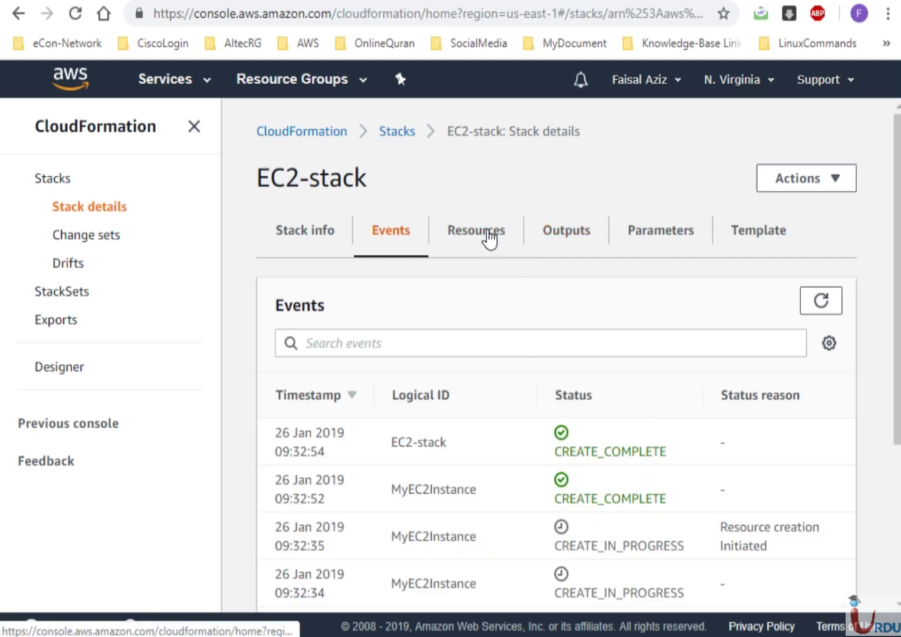
left_click(654, 236)
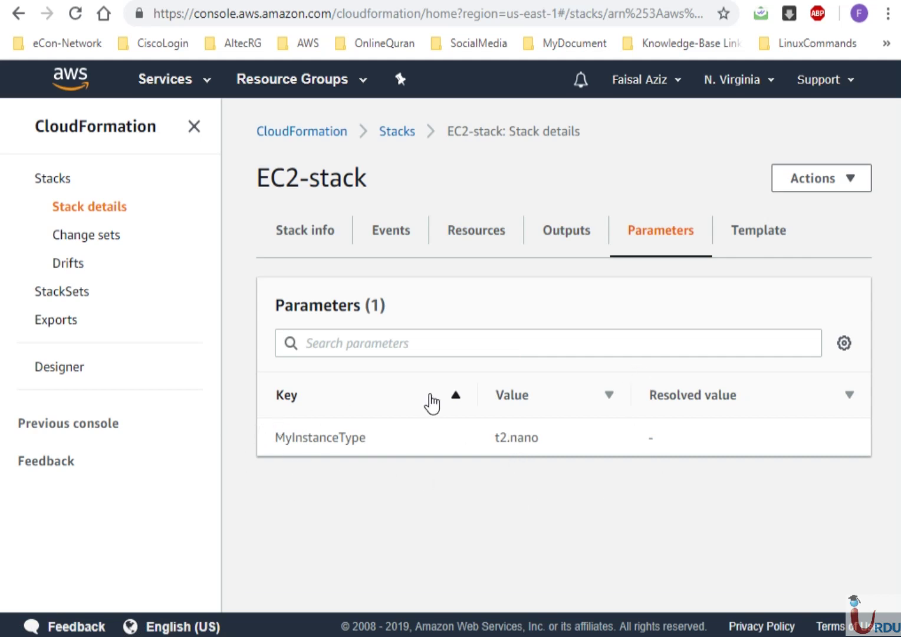
left_click_drag(276, 436, 479, 440)
left_click(496, 440)
View the EC2-stack outputs and check the PublicIP value of the newly created server
left_click(573, 223)
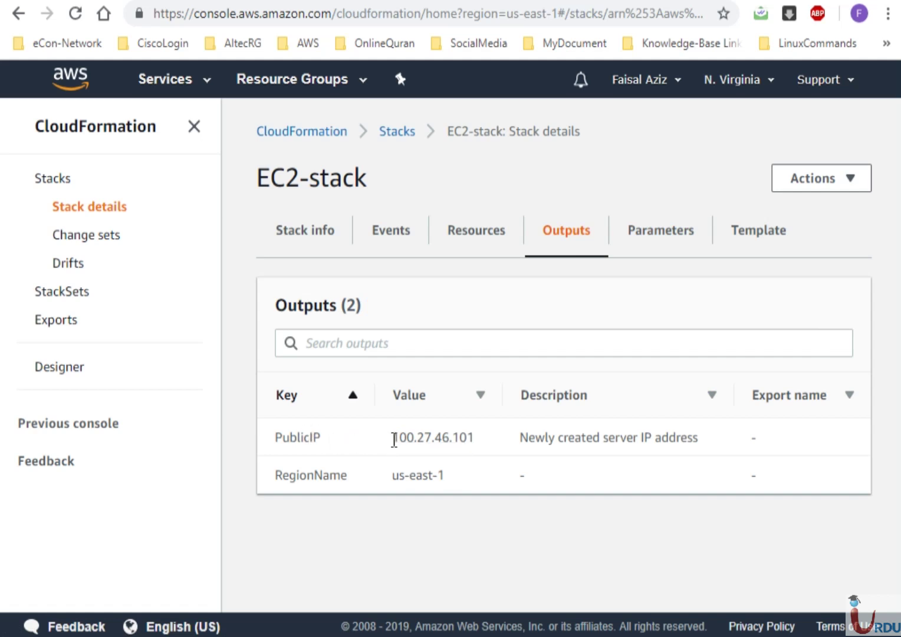
left_click_drag(394, 439, 473, 439)
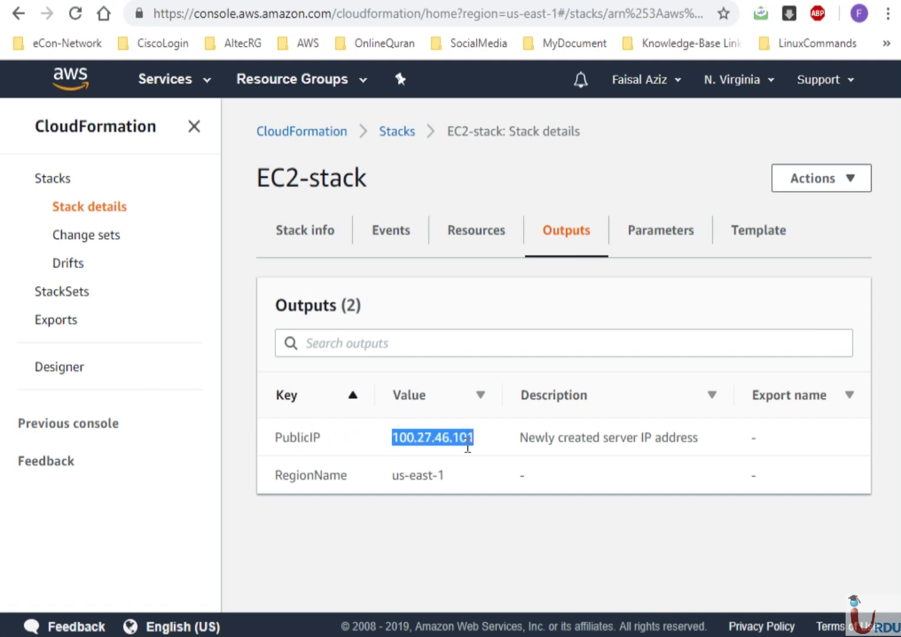
left_click(469, 443)
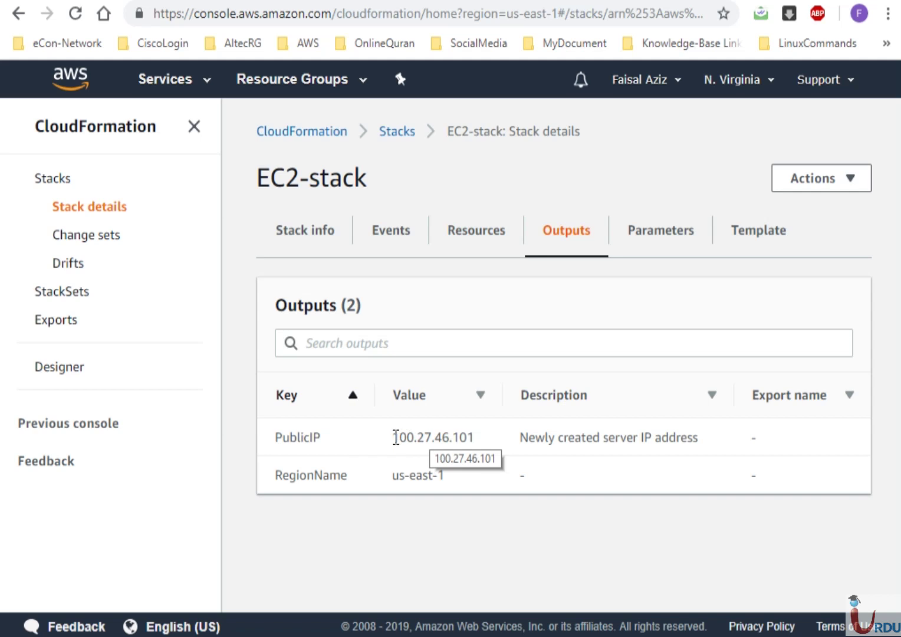
left_click_drag(395, 436, 483, 445)
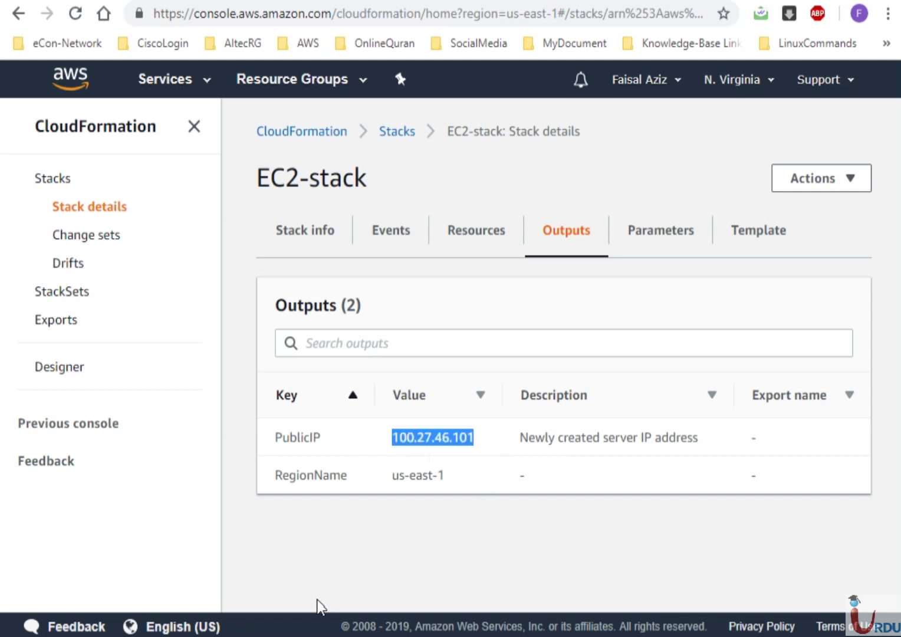
left_click(487, 508)
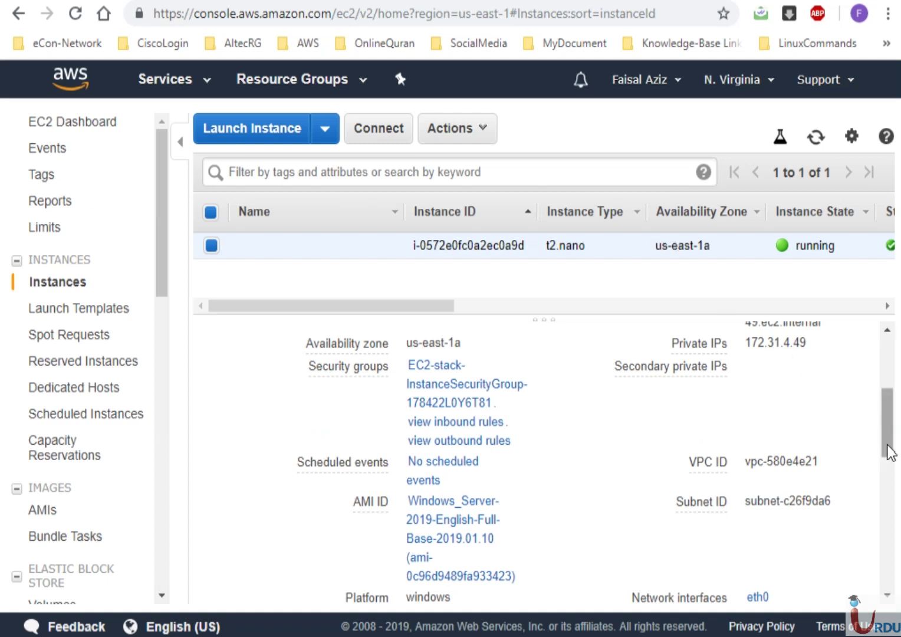
Check the instance's IPv4 public IP and status checks in the EC2 instances list against the stack output
left_click_drag(890, 451, 889, 406)
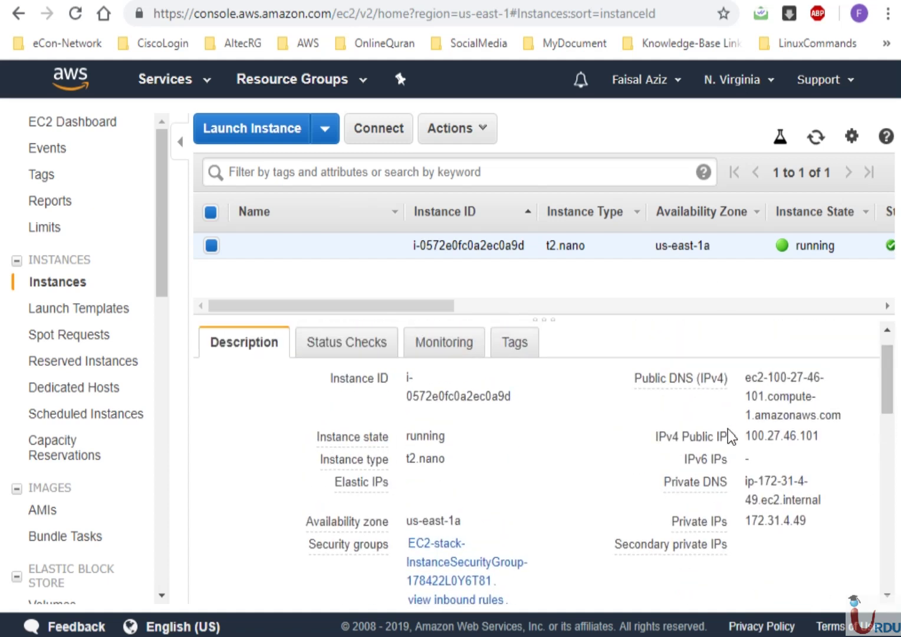
left_click_drag(745, 437, 813, 436)
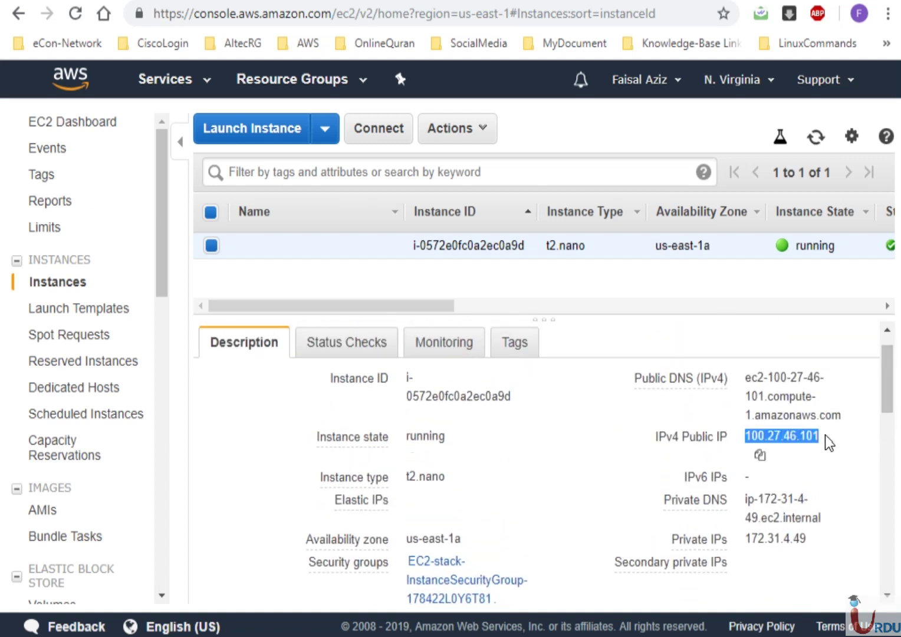
left_click(826, 435)
left_click_drag(884, 402, 889, 377)
left_click_drag(450, 306, 564, 306)
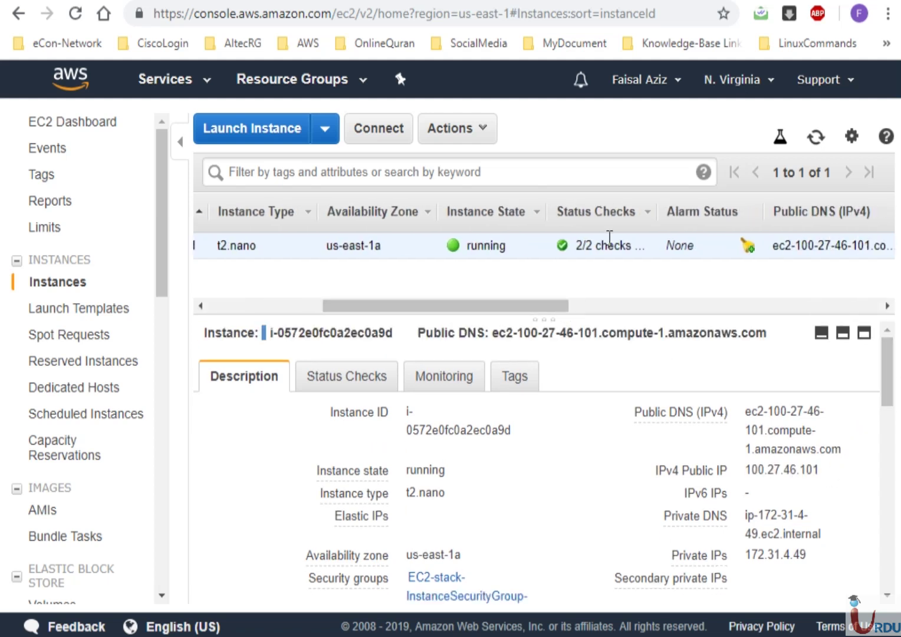
left_click_drag(466, 306, 357, 306)
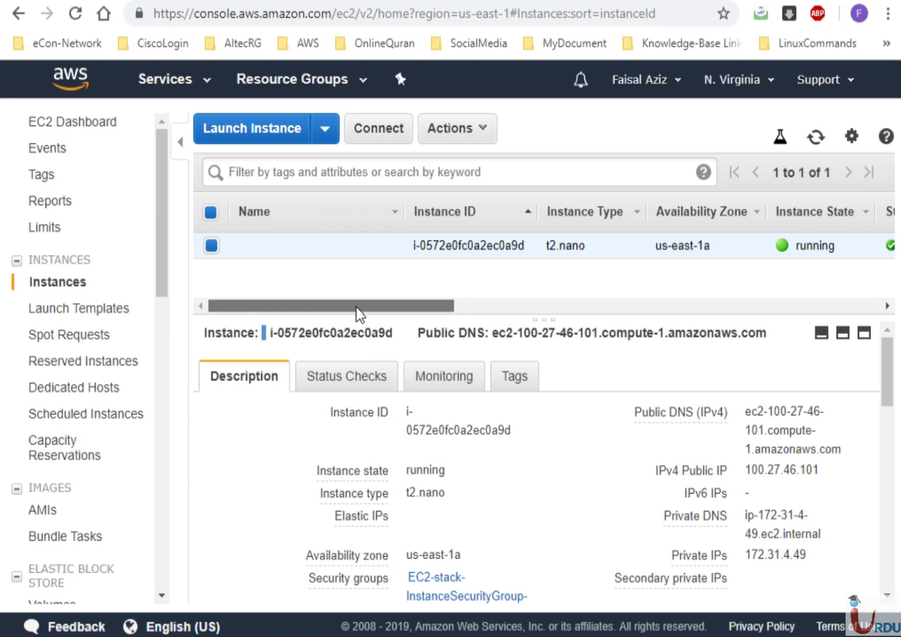
Decrypt the instance's administrator password with the RDP-Key.pem key pair file from Downloads and copy the password
left_click(816, 137)
left_click(369, 138)
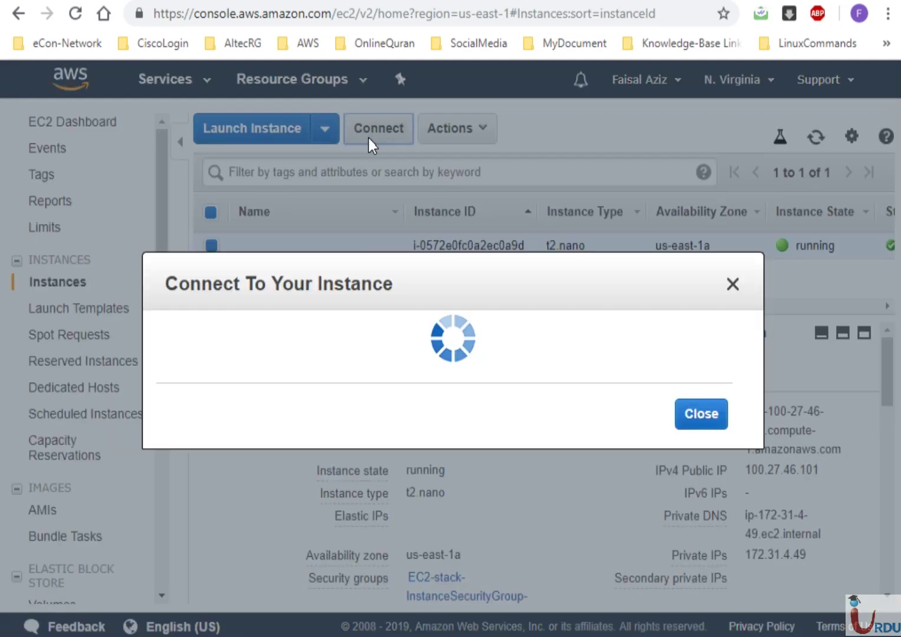
left_click(434, 394)
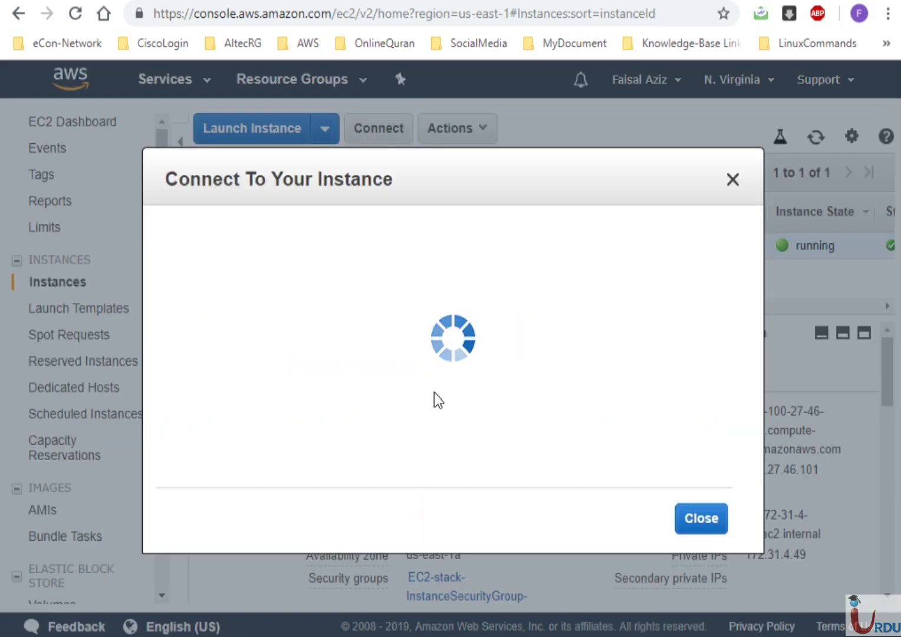
left_click(441, 301)
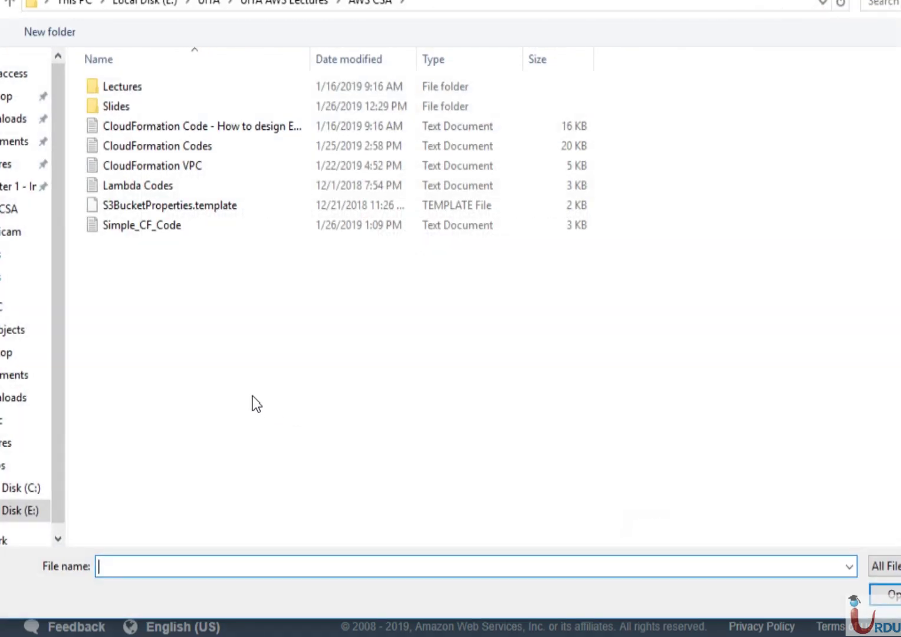
left_click(12, 96)
left_click(13, 119)
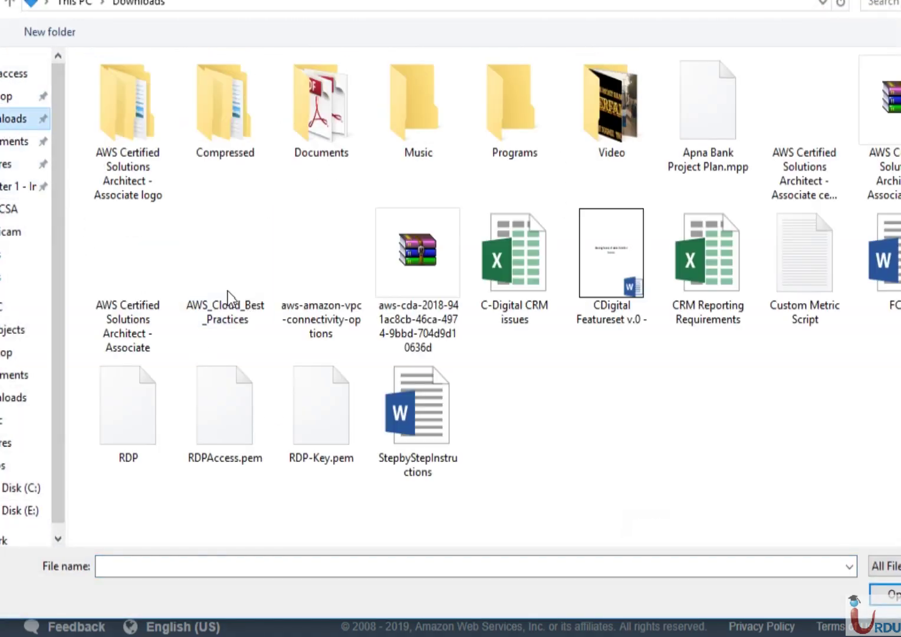
left_click(310, 426)
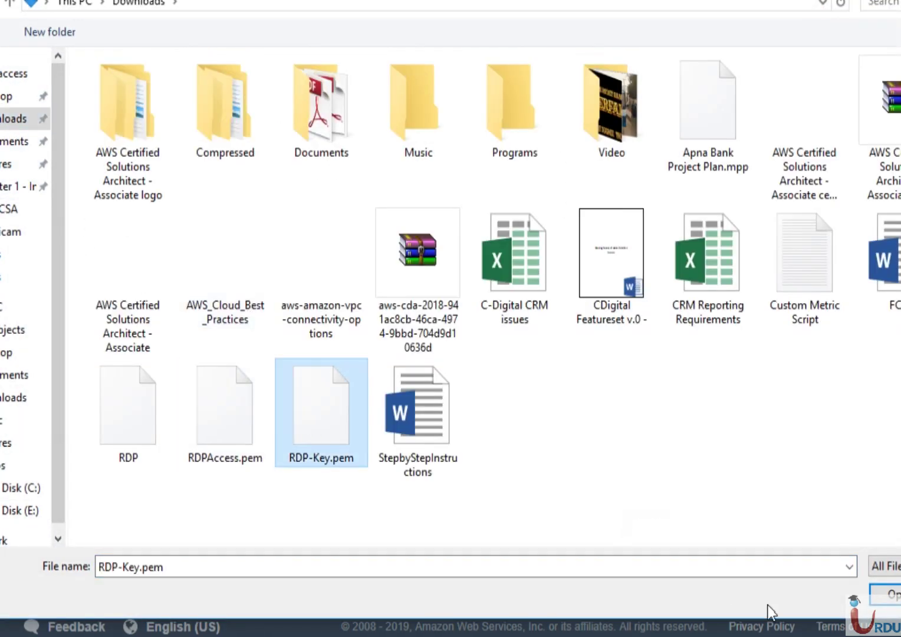
left_click(887, 594)
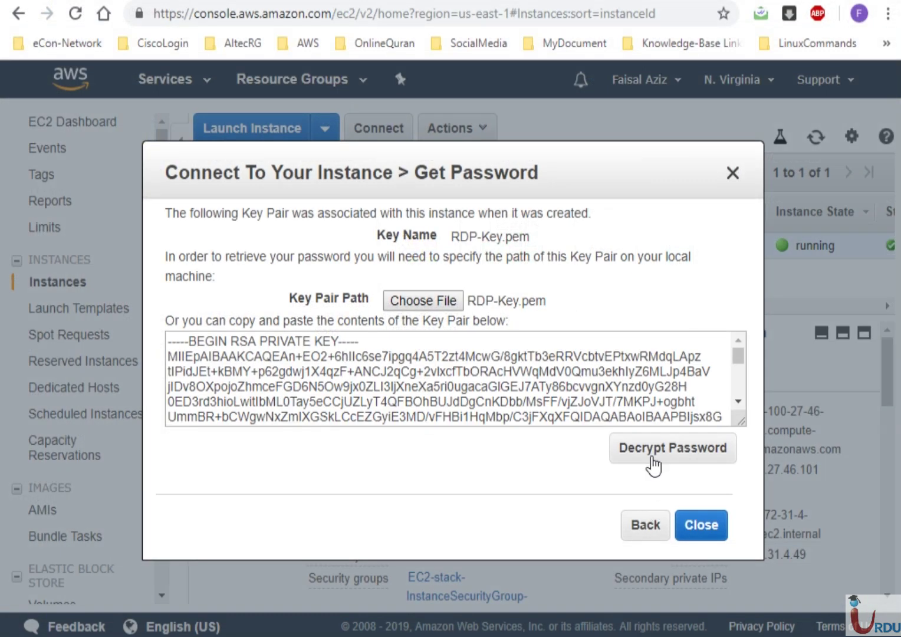
left_click(653, 465)
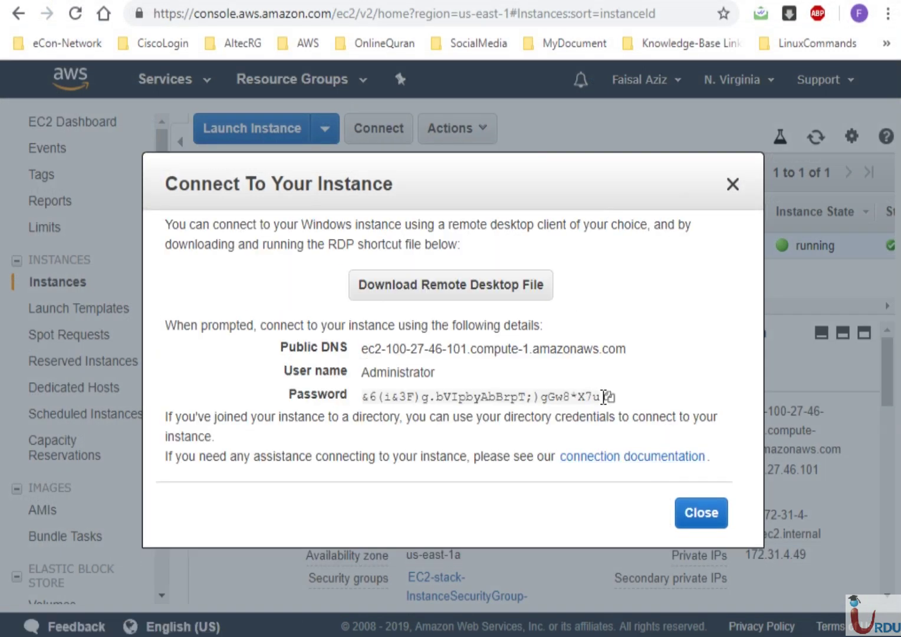
left_click_drag(600, 396, 365, 394)
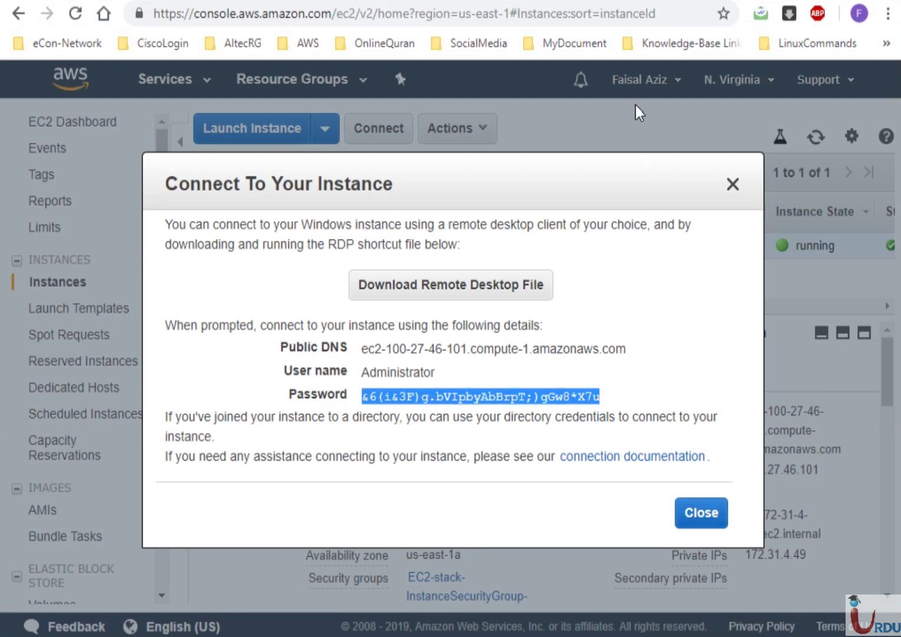
Copy the PublicIP value from the EC2-stack outputs and start a Remote Desktop Connection to 100.27.46.101
key("ctrl+Tab")
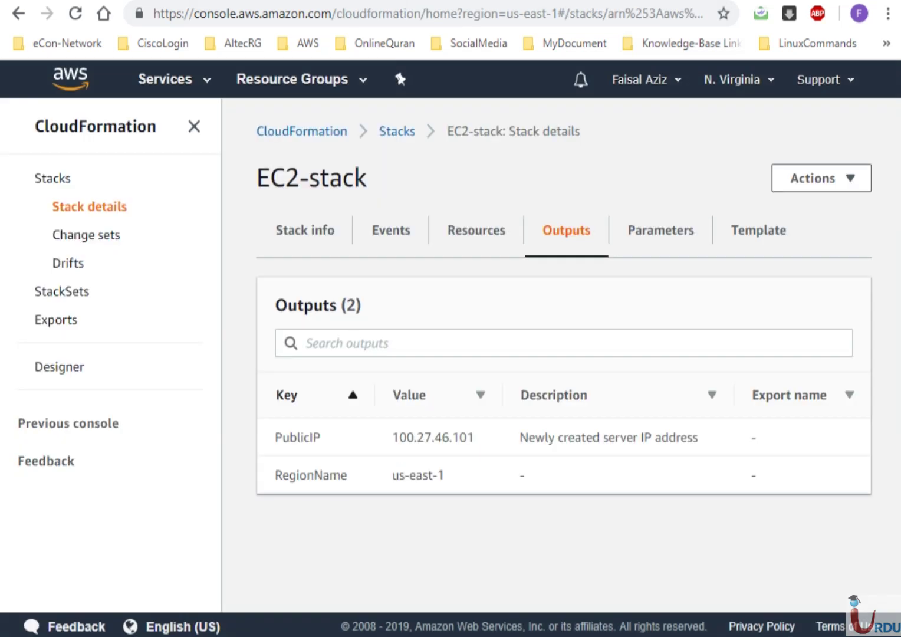
left_click_drag(474, 437, 396, 437)
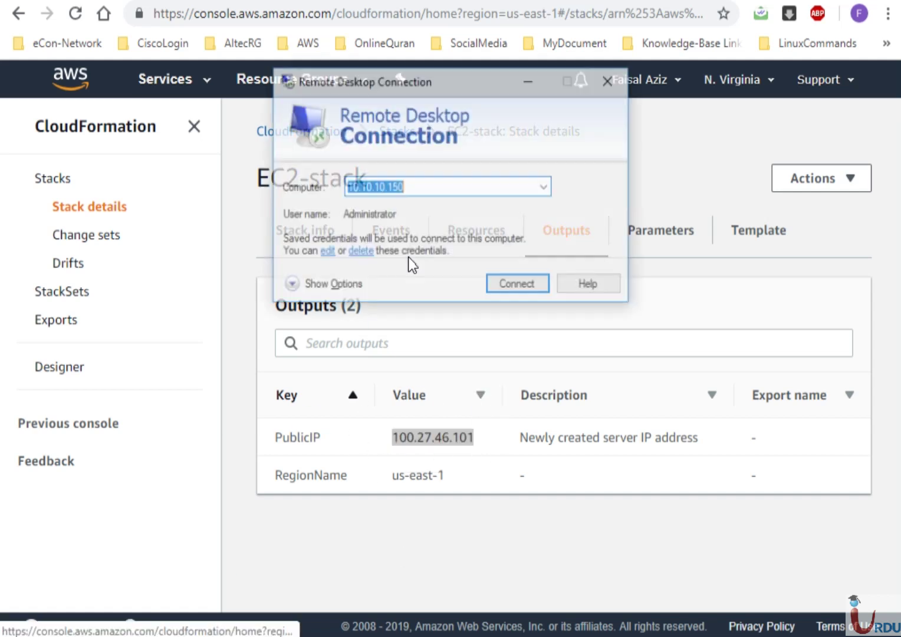
type("100.27.46.101")
left_click(521, 286)
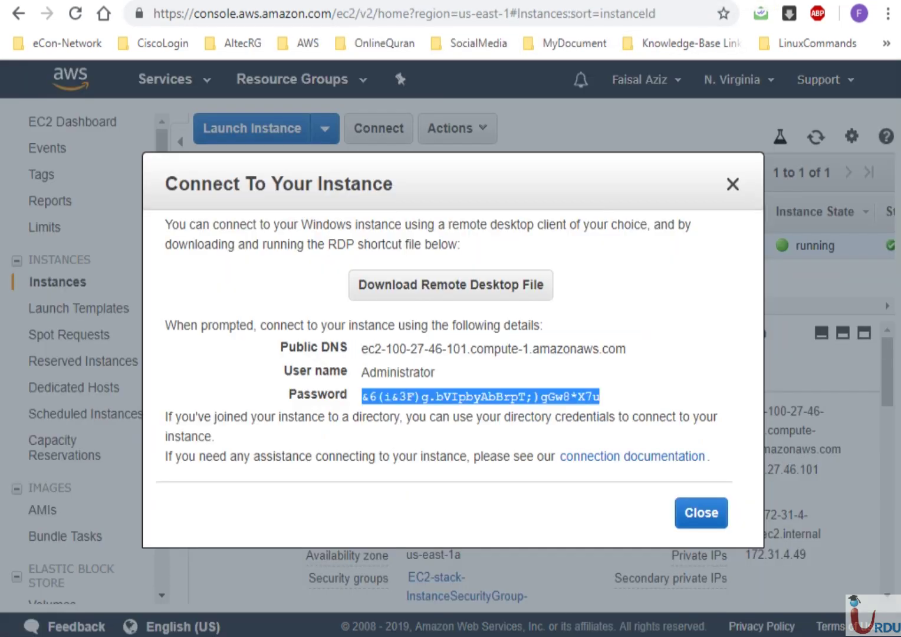
Sign in to the remote server as administrator with the decrypted account password and connect despite the certificate errors
mouse_move(492, 390)
key("alt+Tab")
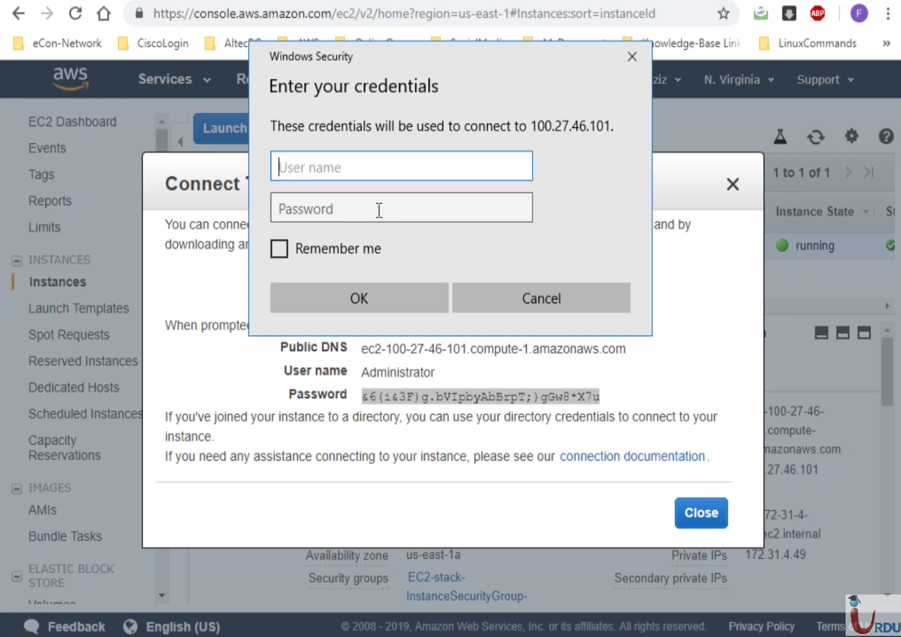
type("administrator")
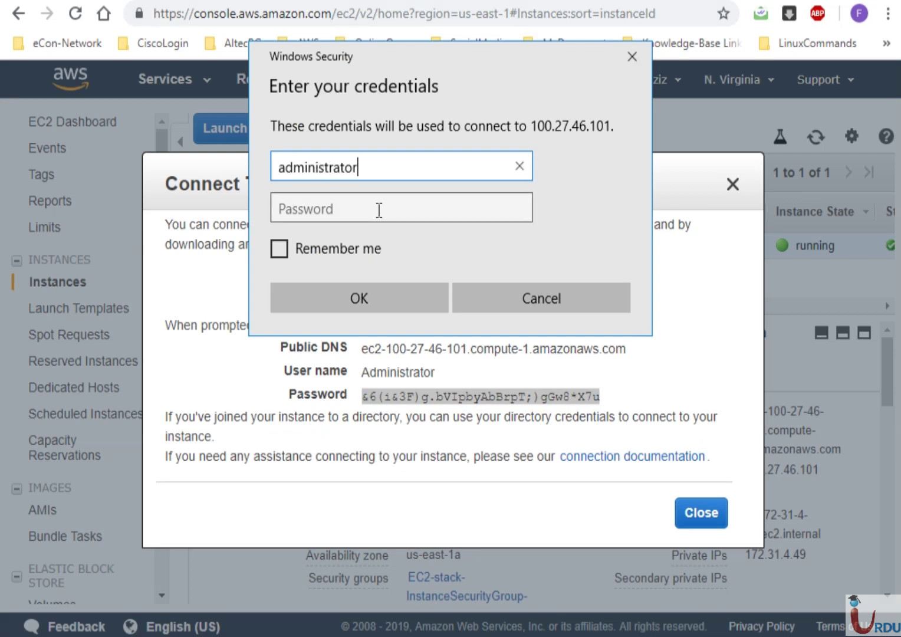
left_click(379, 209)
key("ctrl+v")
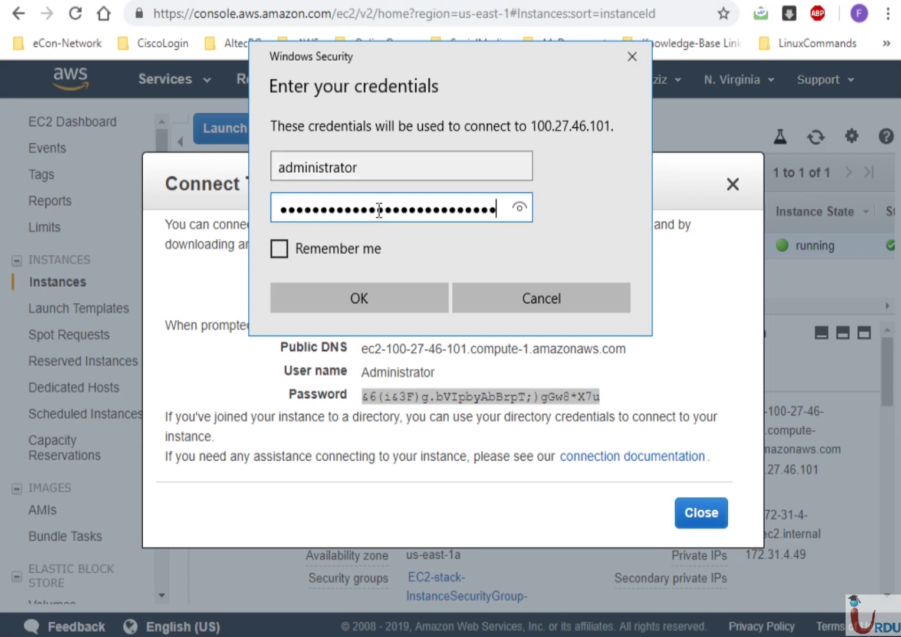
left_click(336, 295)
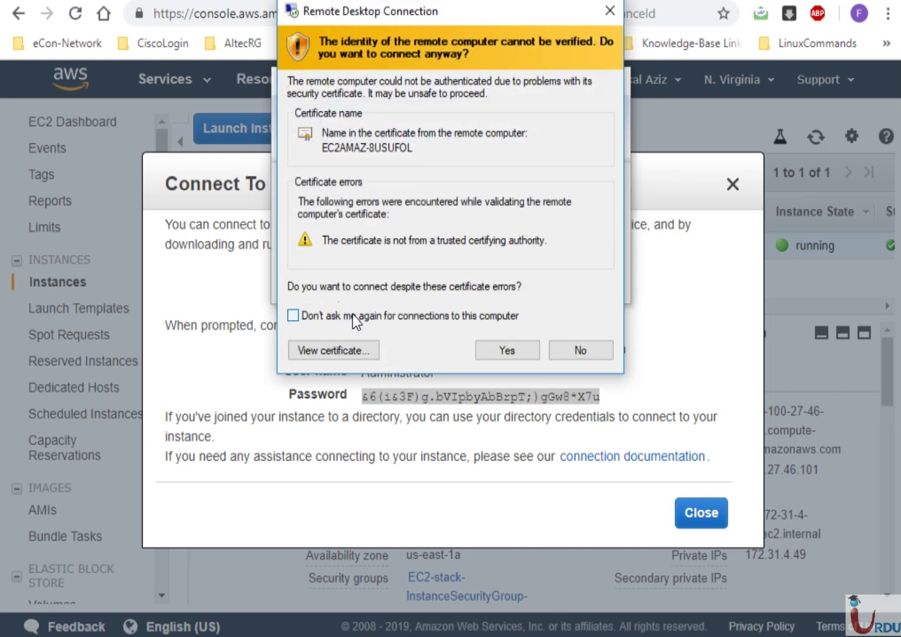
left_click(506, 338)
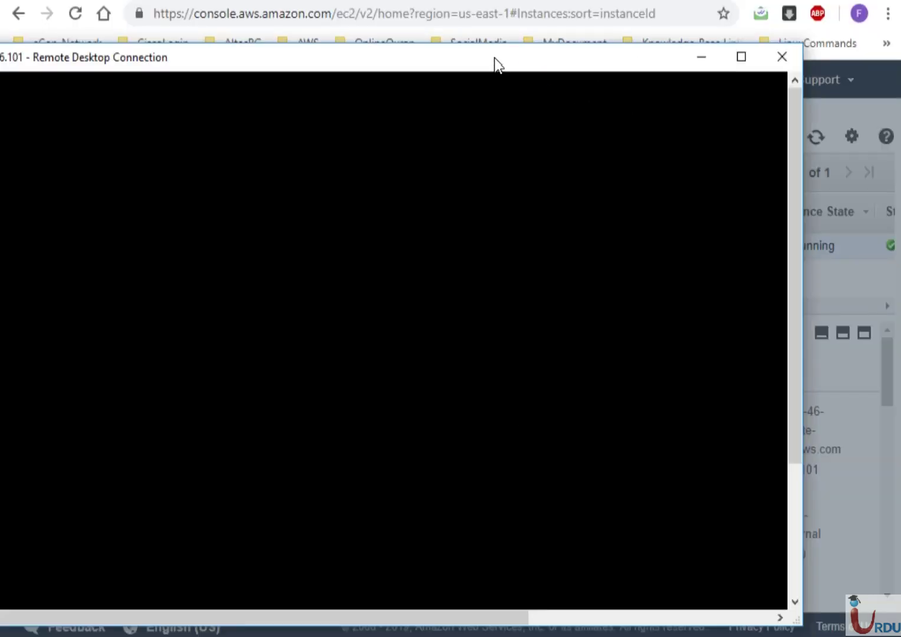
Close the instance connection details and check the instance's description and instance type in the EC2 console
left_click_drag(494, 59, 533, 59)
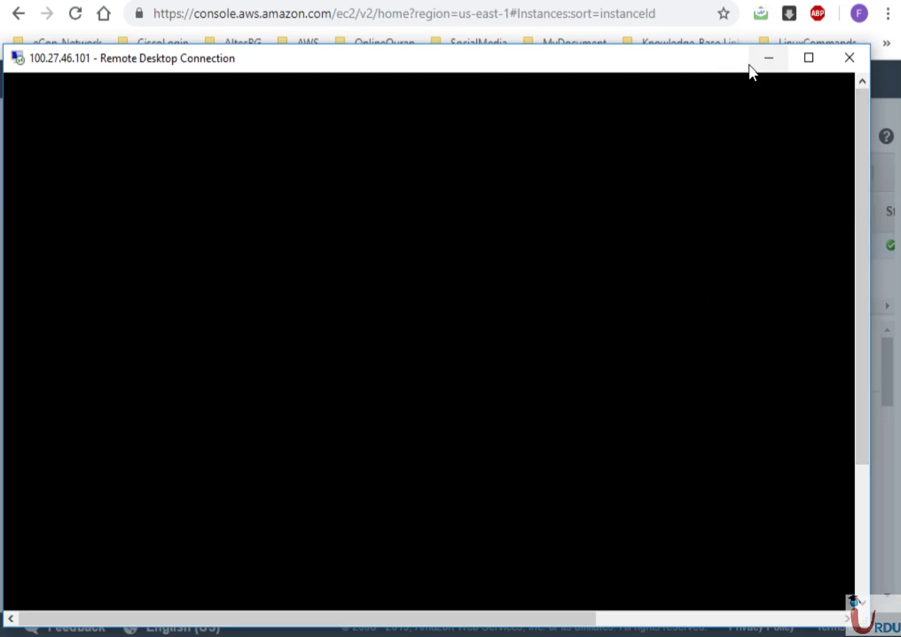
left_click(885, 101)
left_click(714, 517)
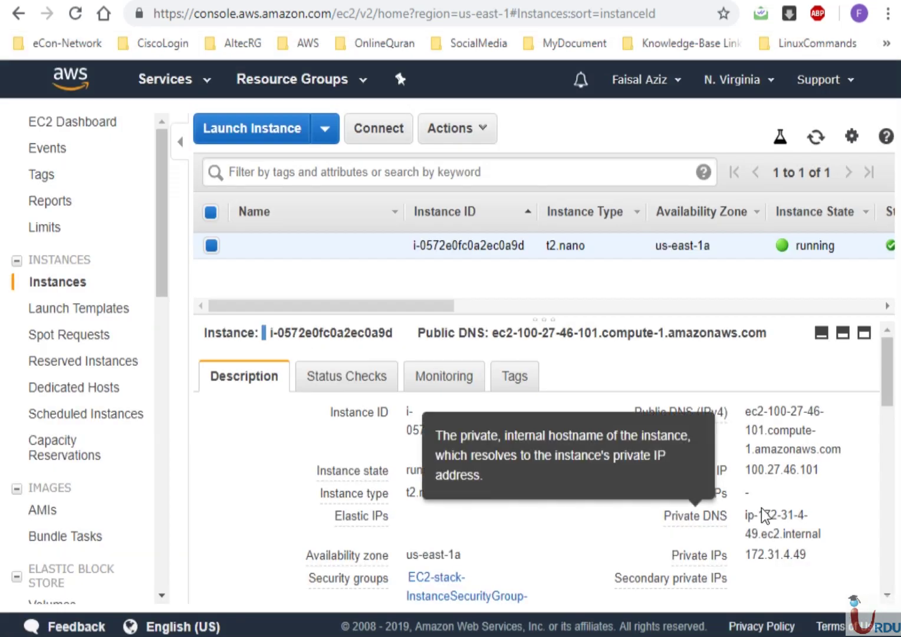
left_click_drag(886, 396, 889, 479)
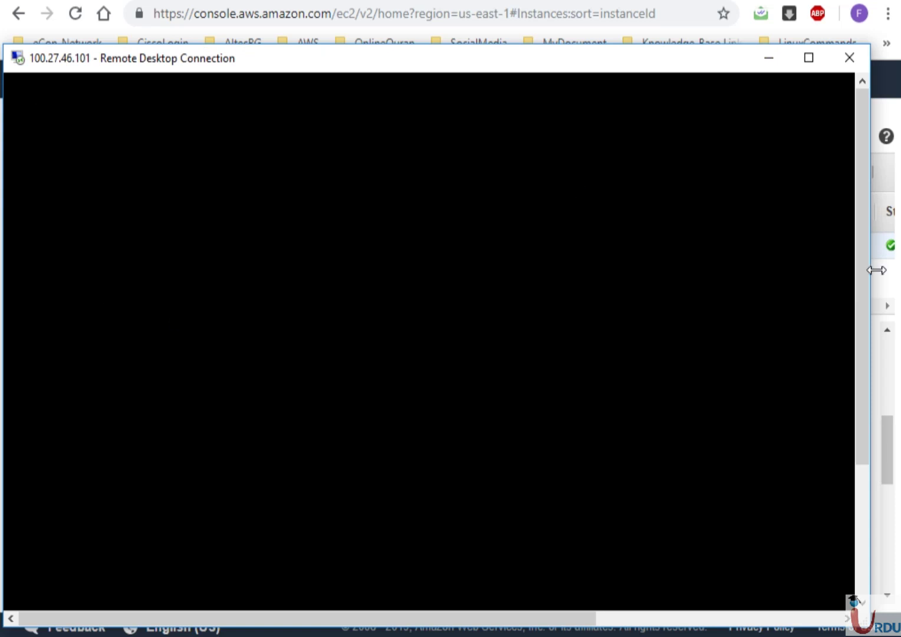
left_click(877, 104)
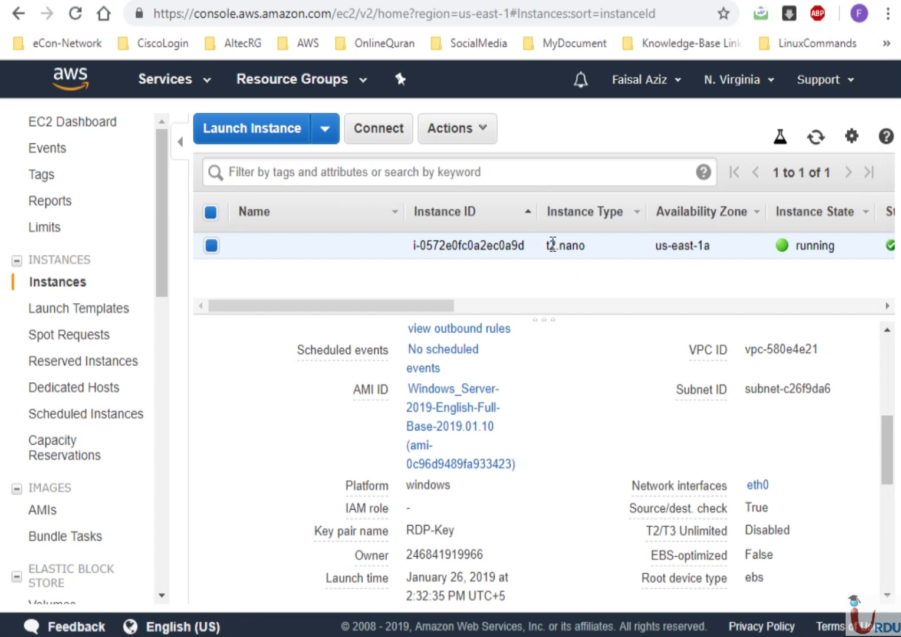
left_click_drag(550, 244, 577, 245)
left_click(580, 245)
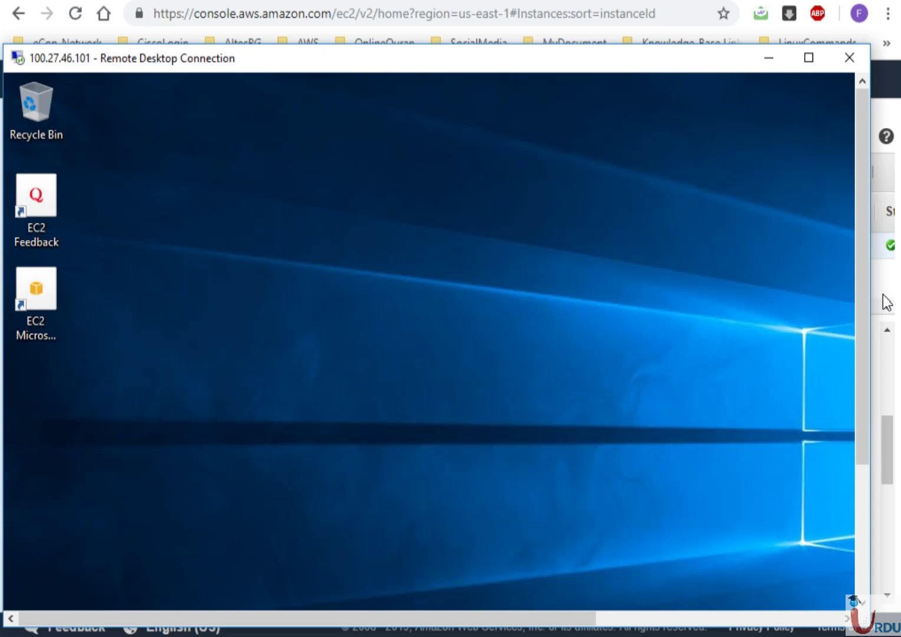
Look over the remote Windows server's desktop and end the Remote Desktop session
left_click_drag(859, 317, 863, 505)
left_click(816, 617)
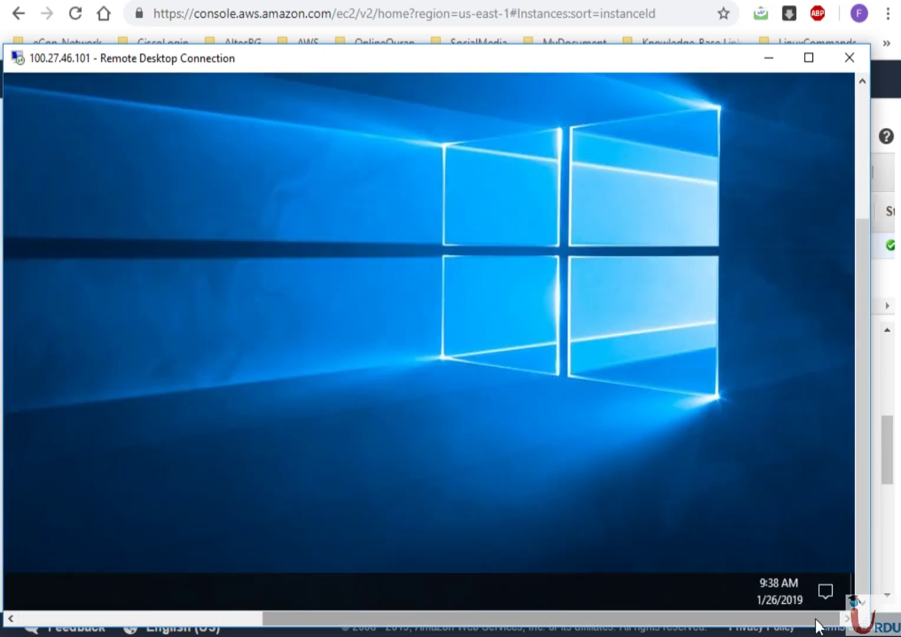
left_click_drag(817, 617, 428, 611)
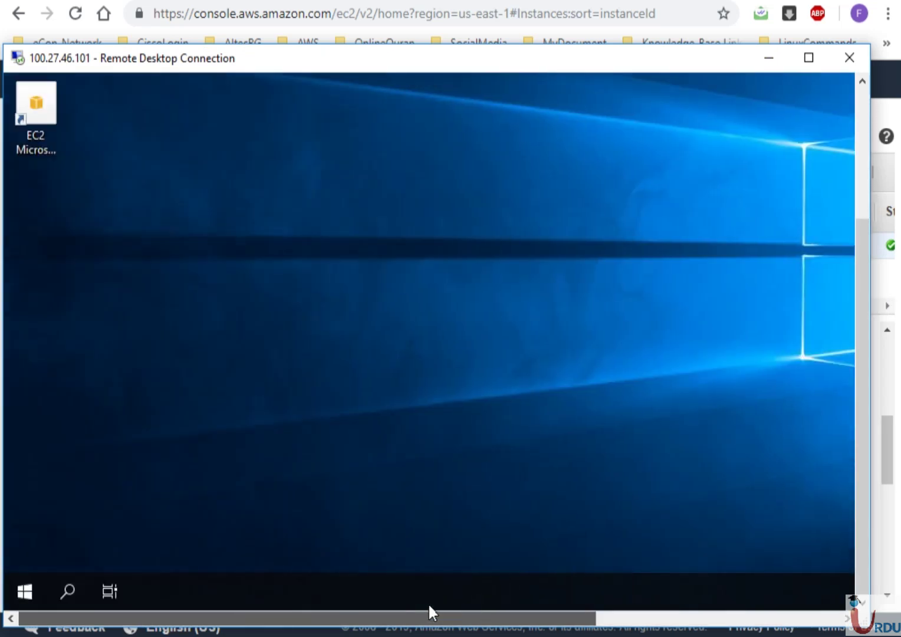
left_click(854, 67)
left_click(511, 366)
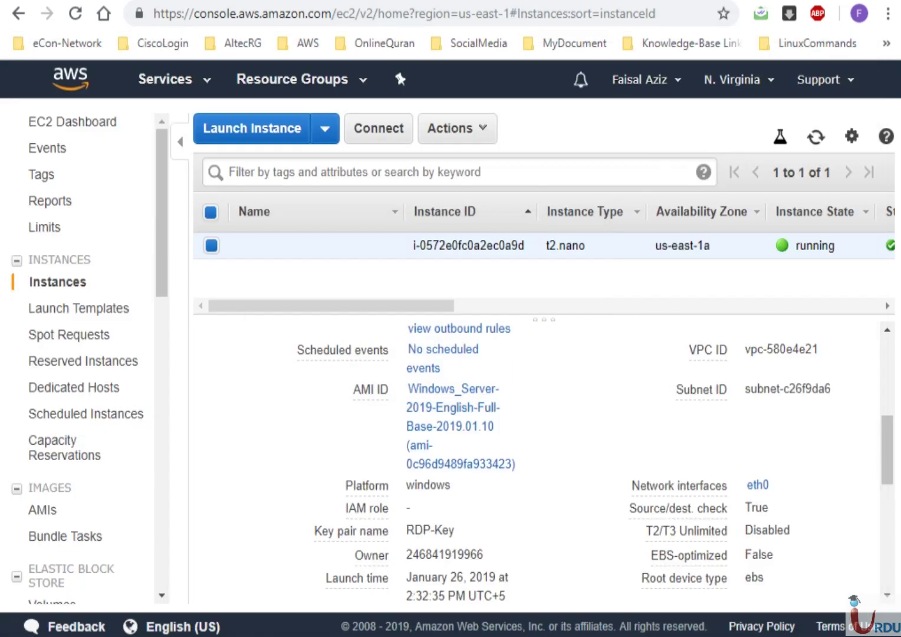
Start an update of EC2-stack from the CloudFormation stacks list, choosing to replace the current template
key("ctrl+Tab")
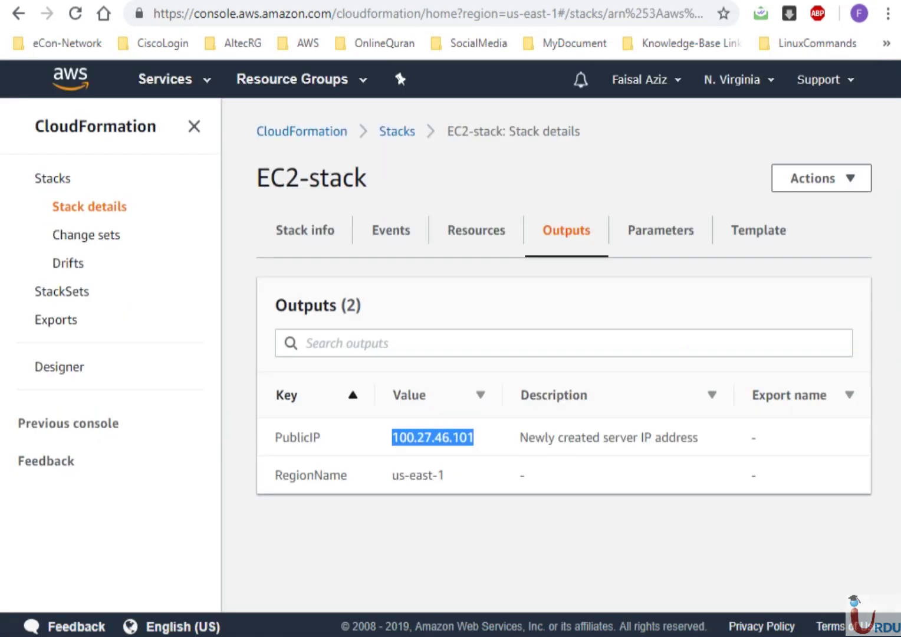
left_click(53, 179)
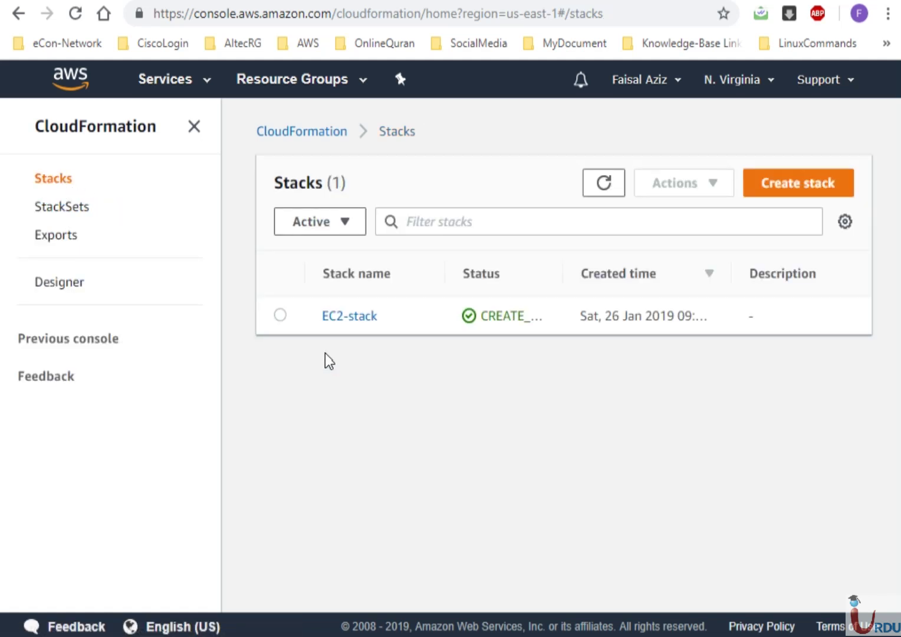
left_click(279, 315)
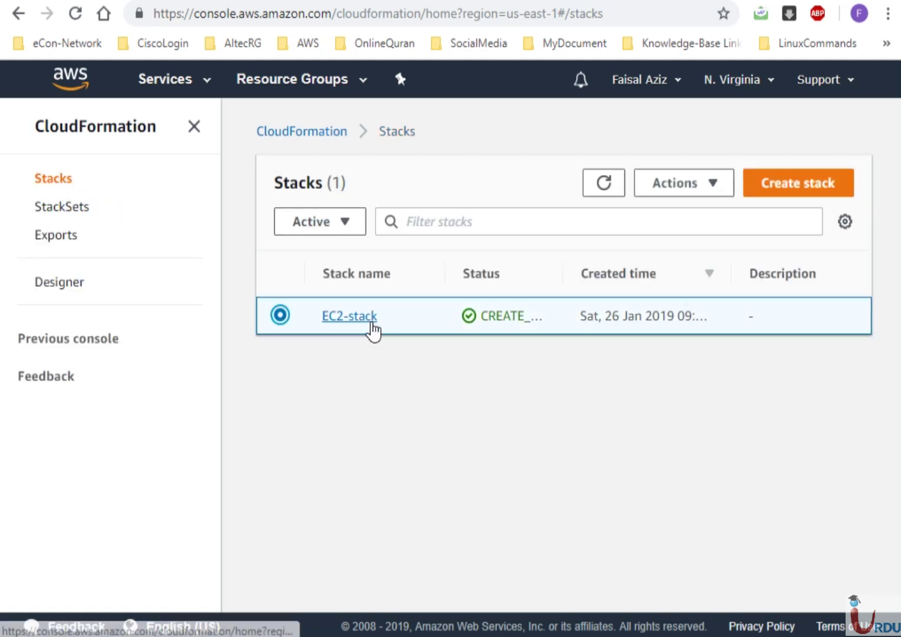
left_click(704, 194)
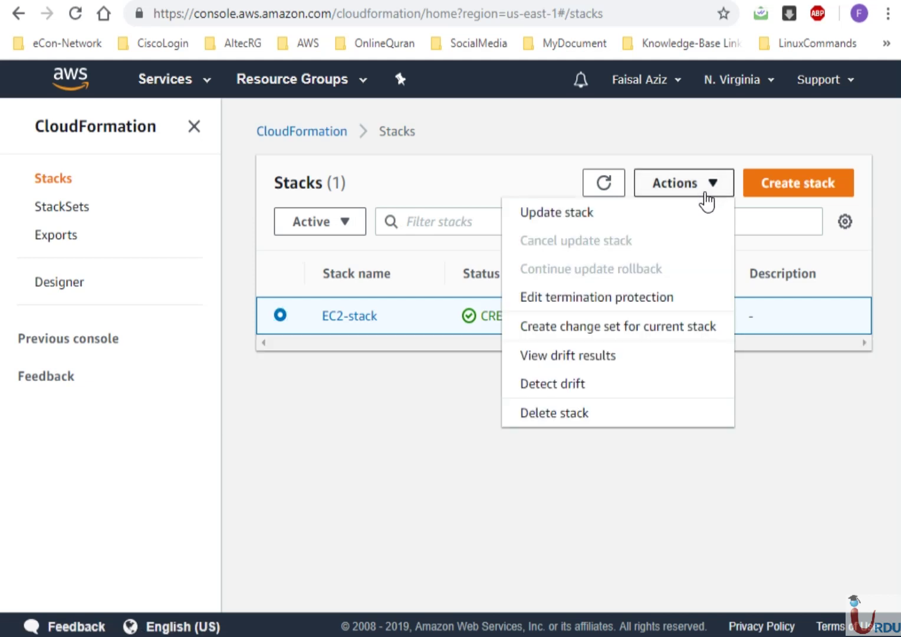
left_click(585, 214)
left_click(567, 378)
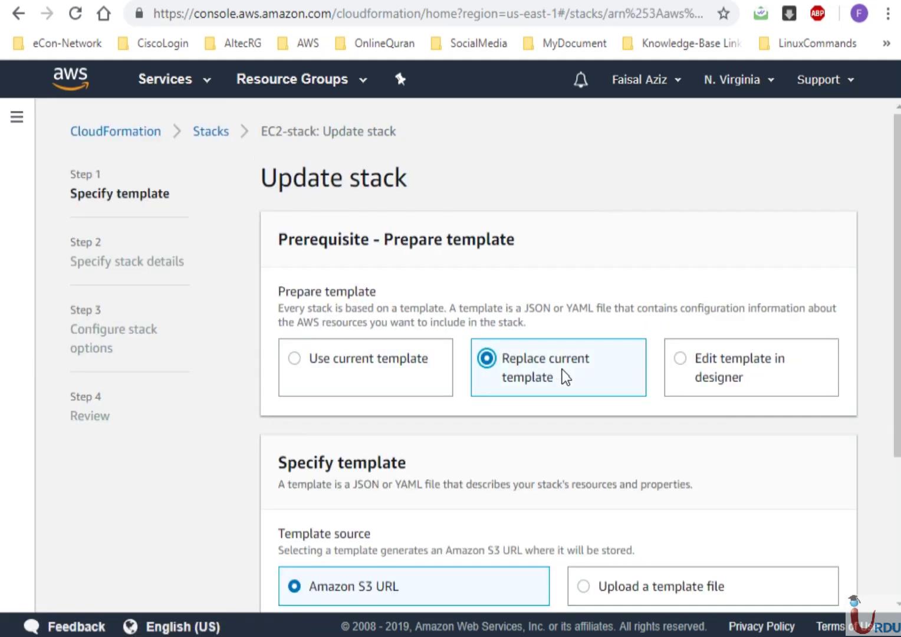
Upload Simple_CF_Code from the AWS CSA folder as the replacement template and continue to the stack details
scroll(899, 527, "down", 3)
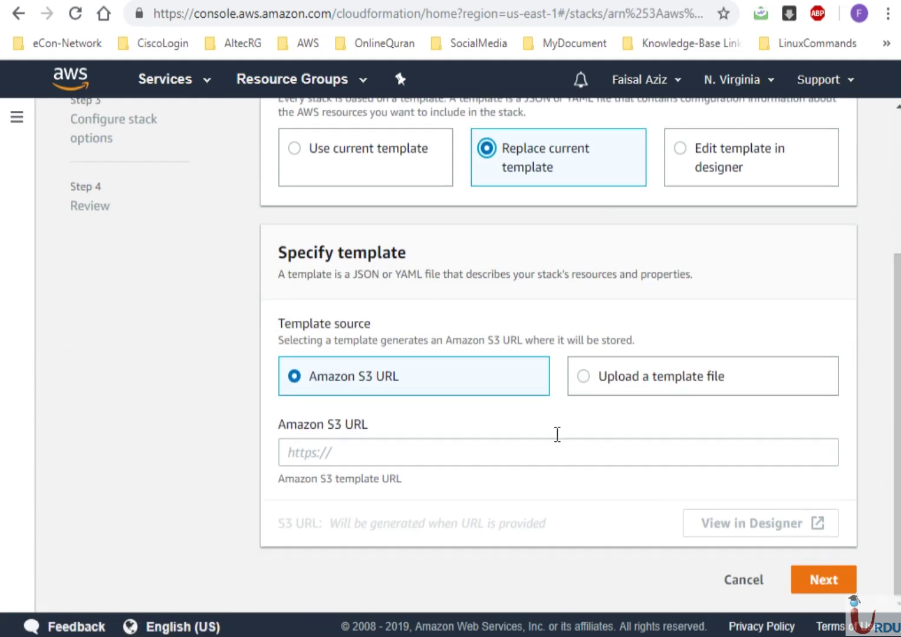
left_click(583, 377)
left_click(346, 453)
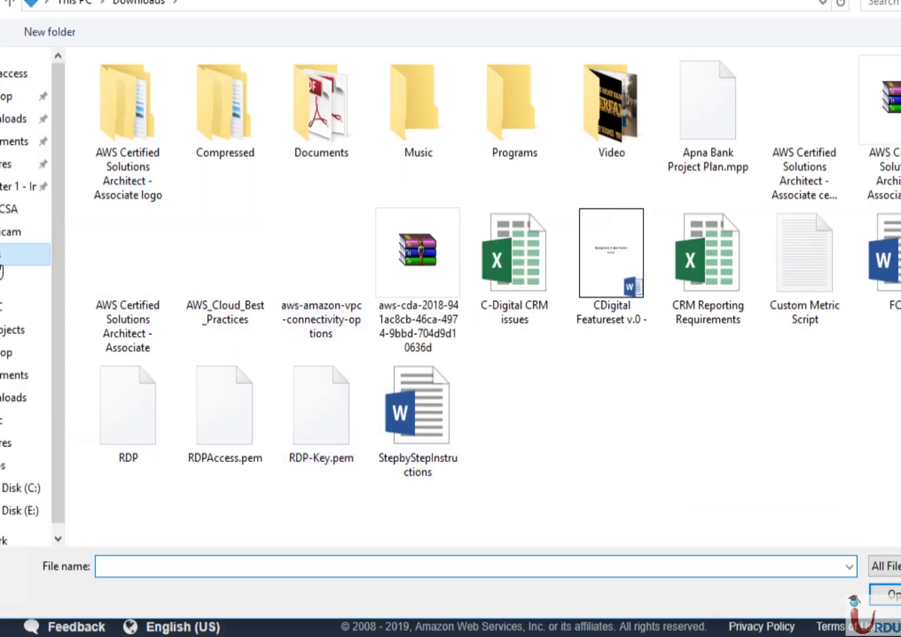
left_click(18, 263)
left_click(357, 9)
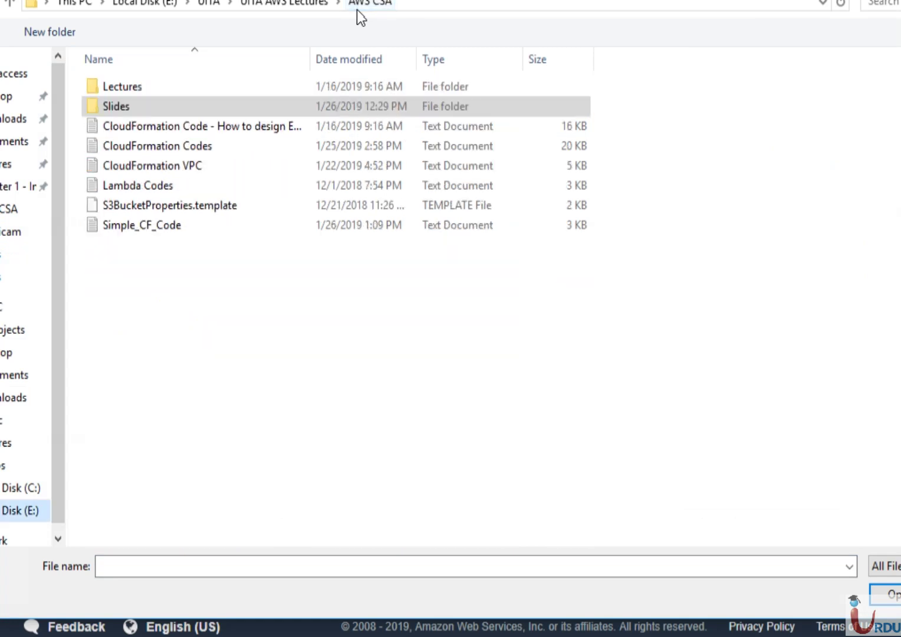
left_click(147, 233)
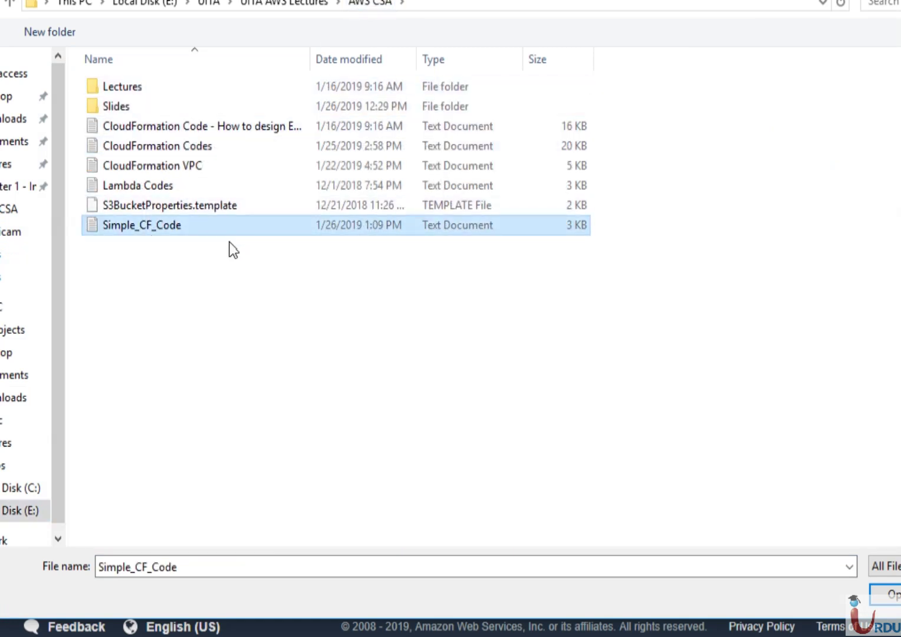
left_click(889, 597)
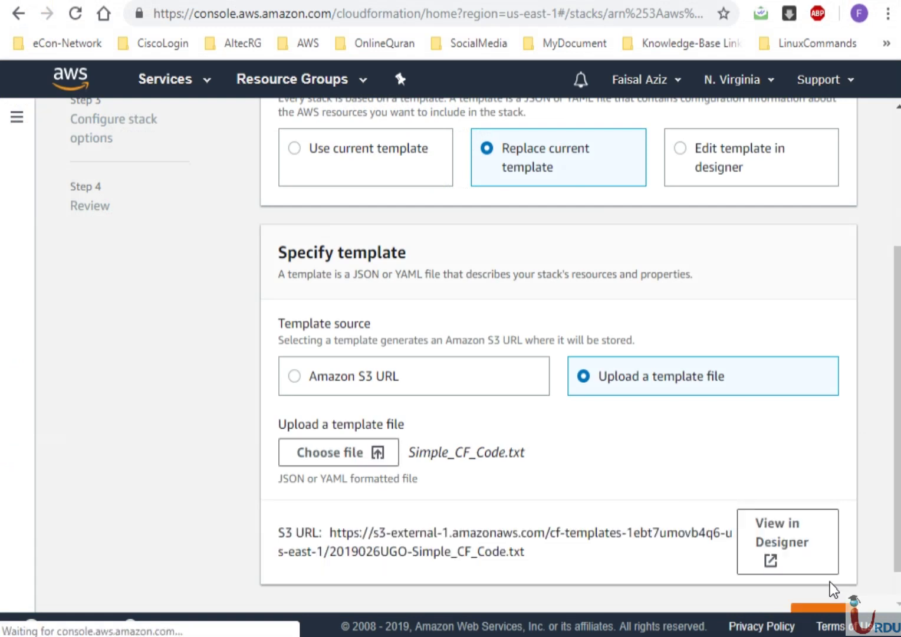
left_click(830, 605)
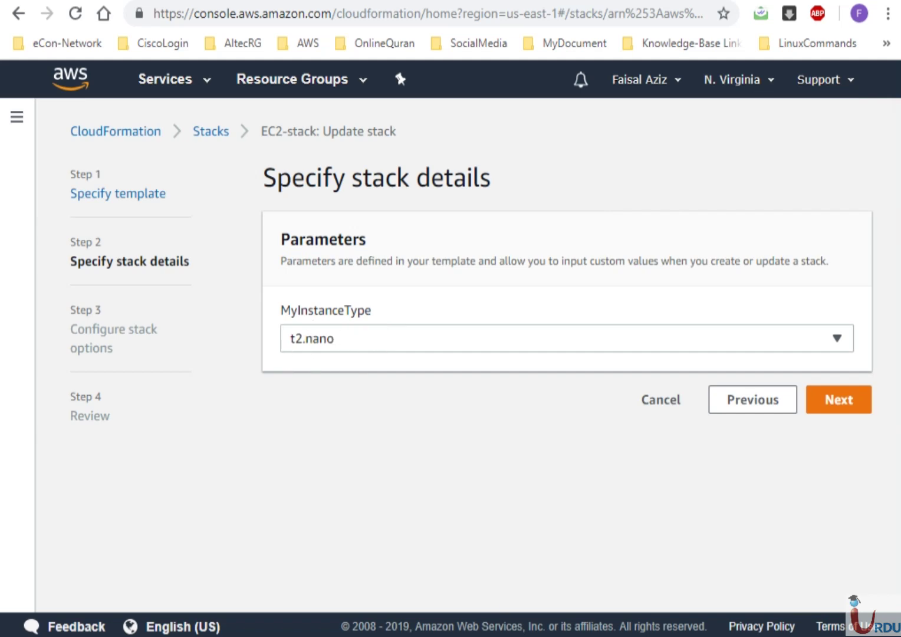
Switch to Simple_CF_Code.txt in Notepad++ and set FromPort and ToPort of the port 80 ingress rule to 443
key("alt+Tab")
left_click(301, 282)
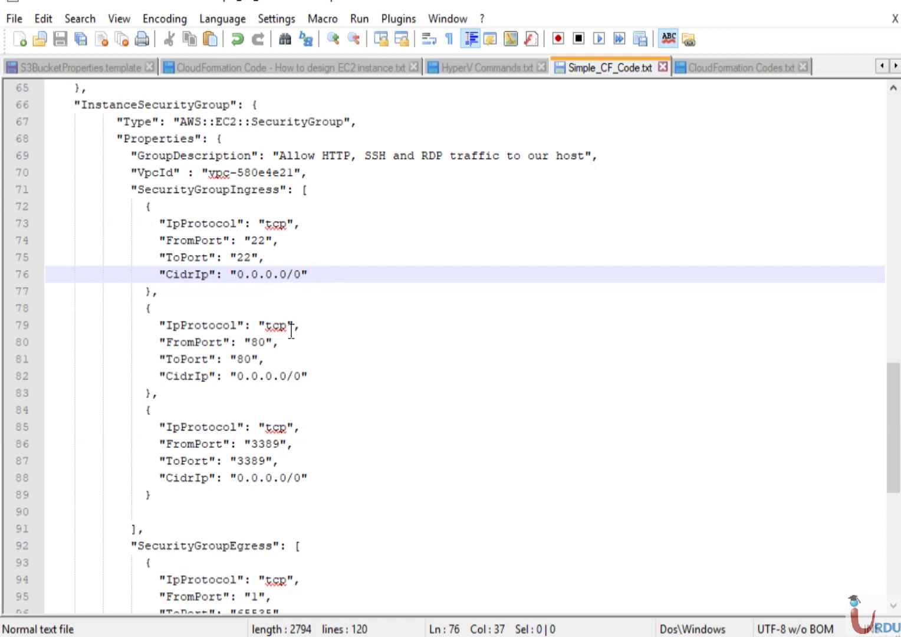
left_click(267, 342)
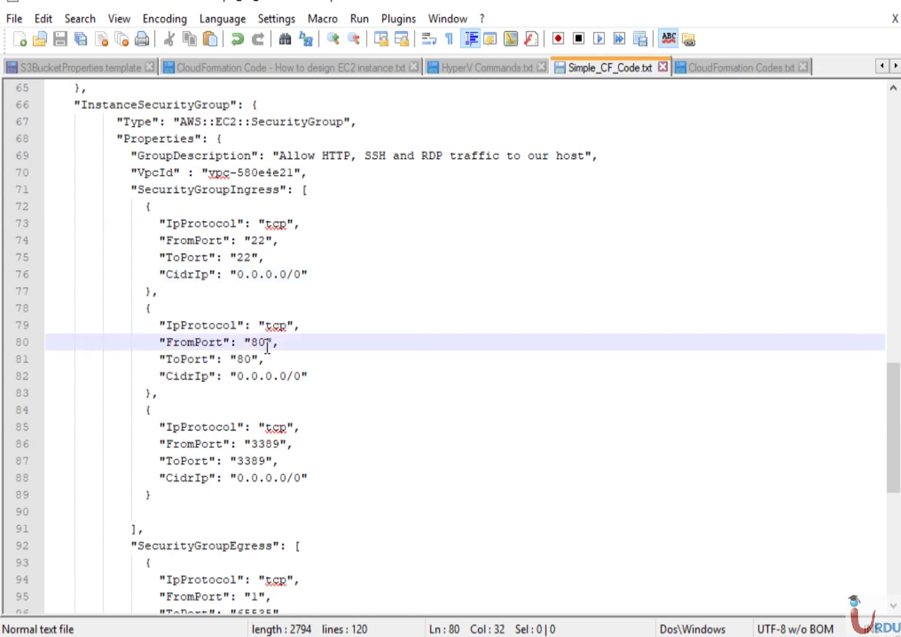
key("BackSpace")
key("BackSpace")
type("443")
left_click(252, 359)
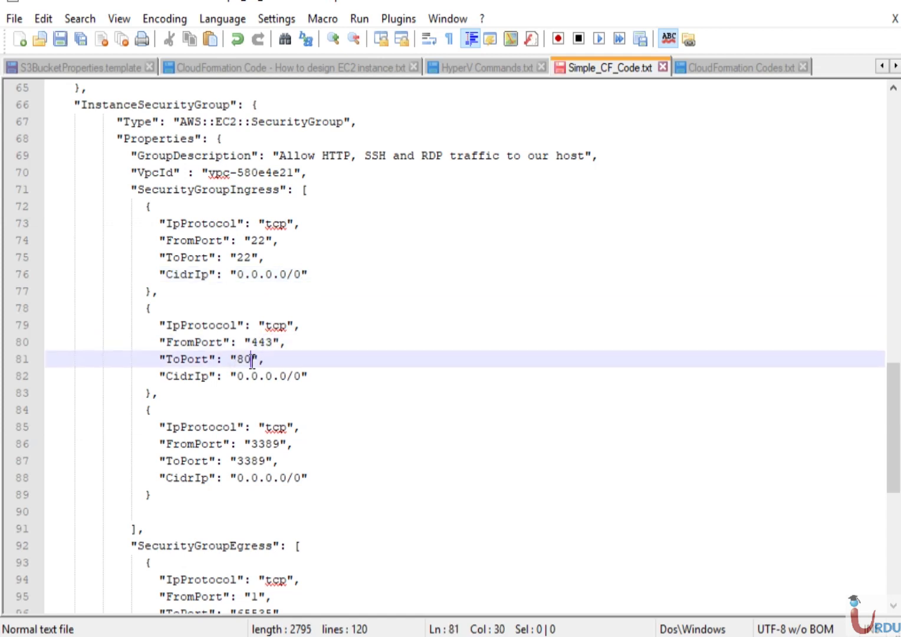
key("BackSpace")
key("BackSpace")
type("44")
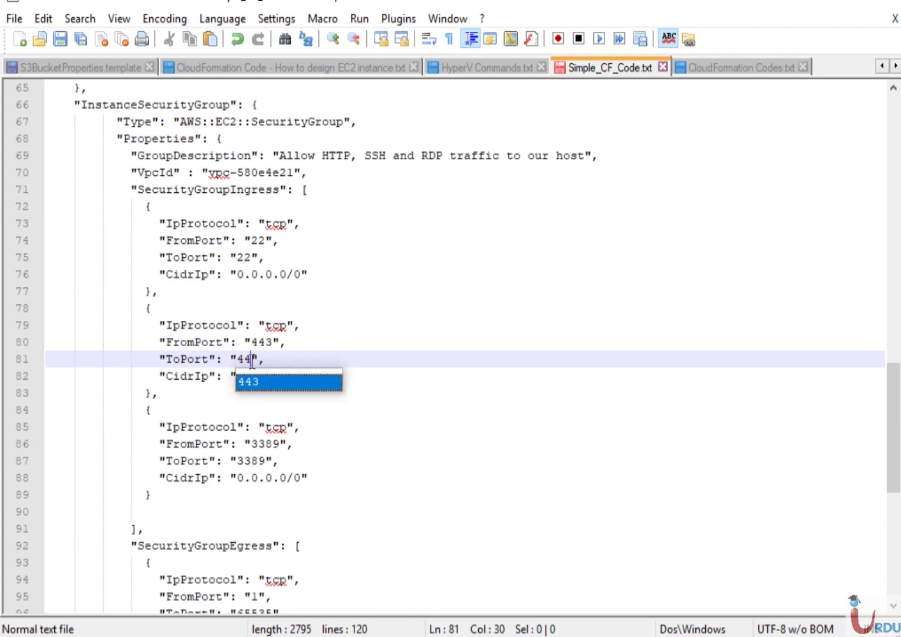
type("3")
Change HTTP to HTTPs in the security group's GroupDescription and save the template file
left_click(350, 156)
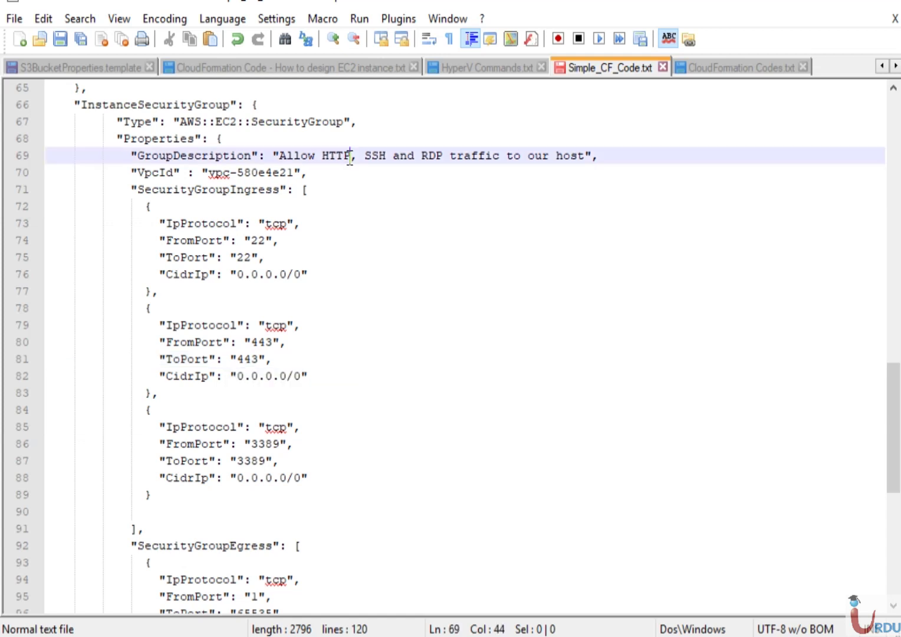
type("S")
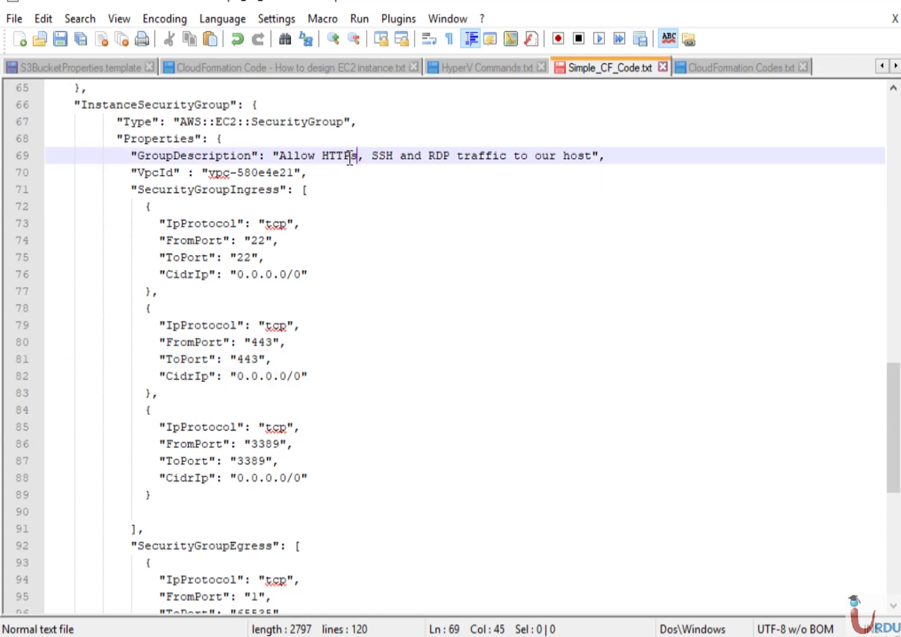
left_click(312, 387)
key("ctrl+s")
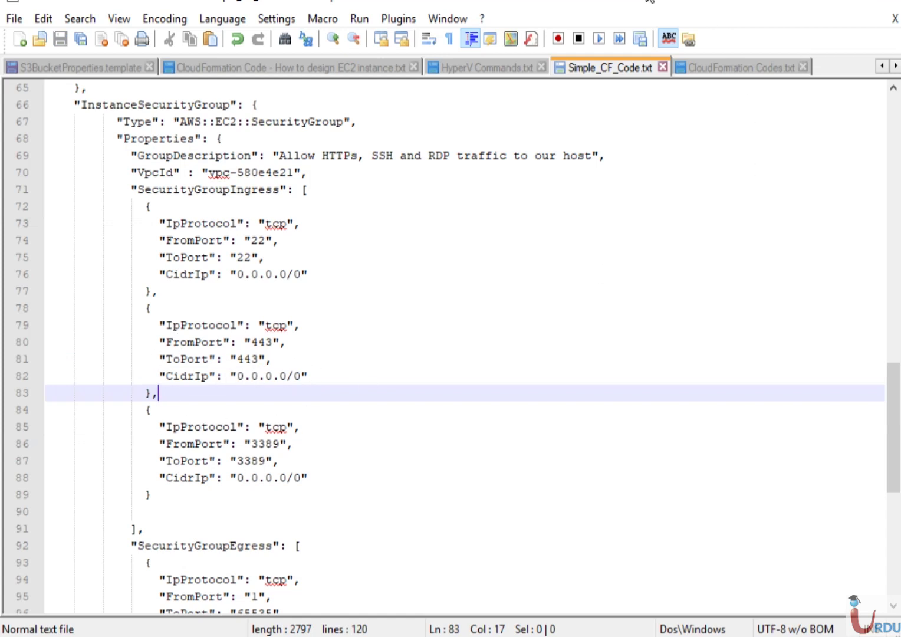
Return to the EC2-stack update in the browser, upload the edited Simple_CF_Code again as the replacement template and continue to the stack details
key("alt+Tab")
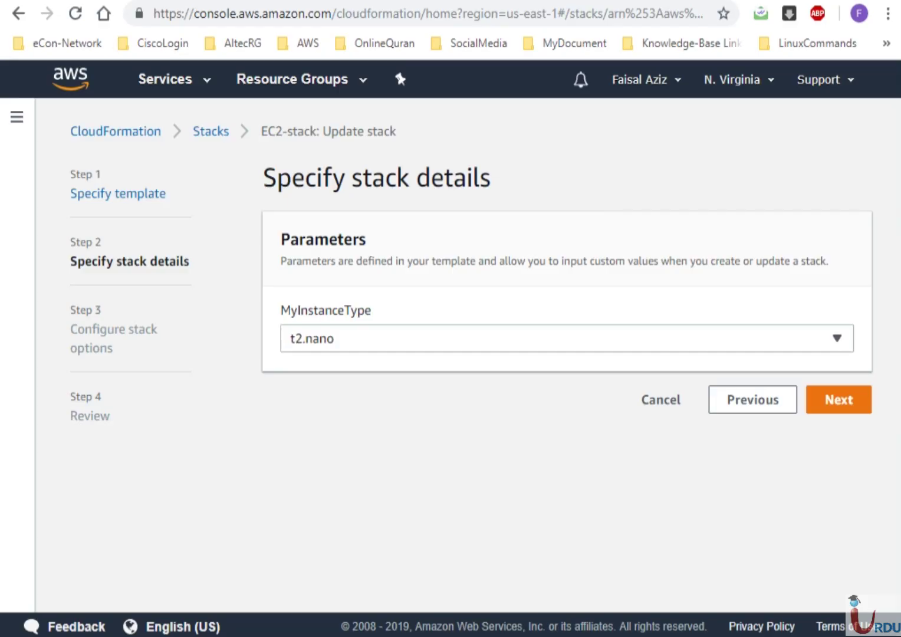
left_click(734, 407)
scroll(597, 508, "down", 4)
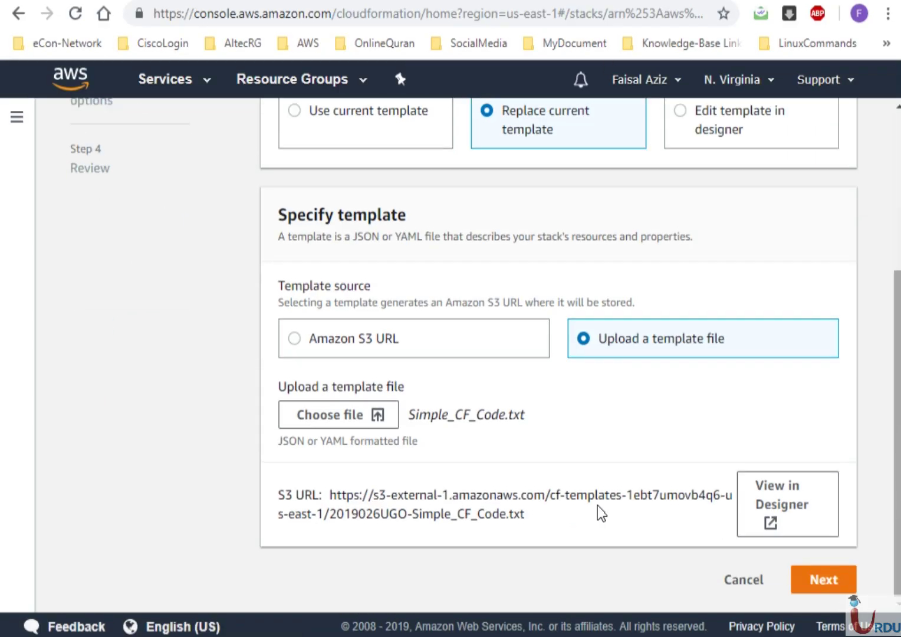
left_click(322, 418)
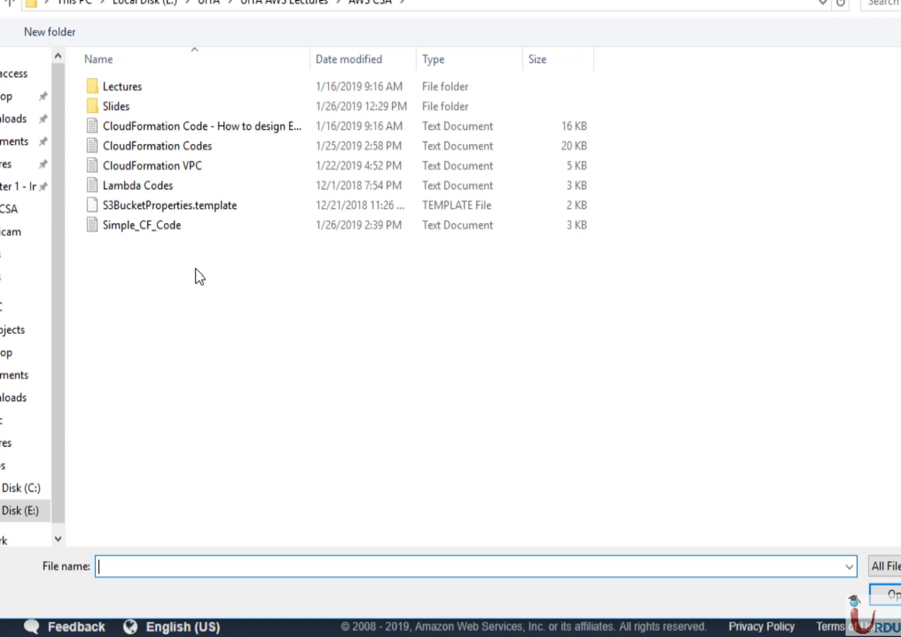
left_click(165, 226)
left_click(877, 596)
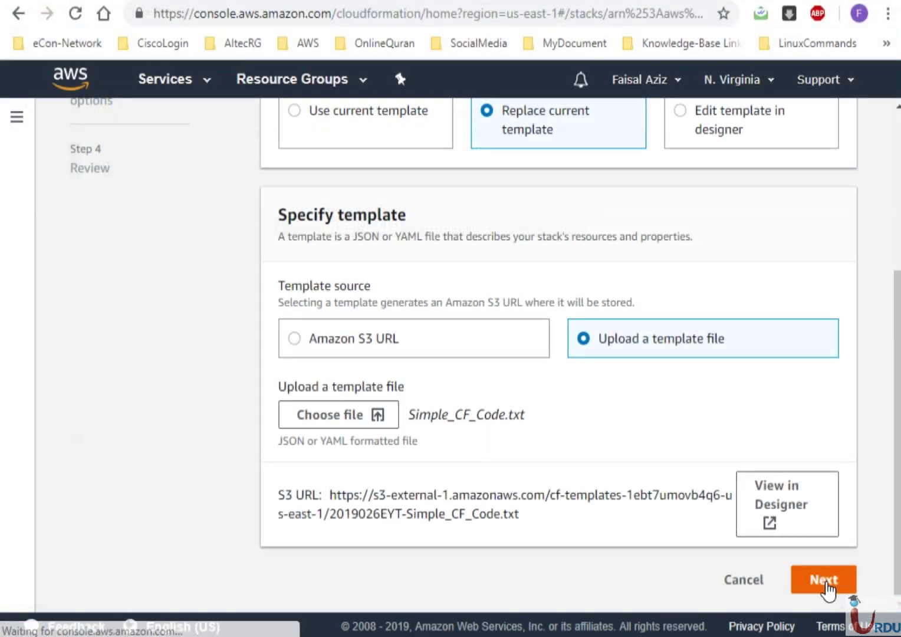
left_click(826, 582)
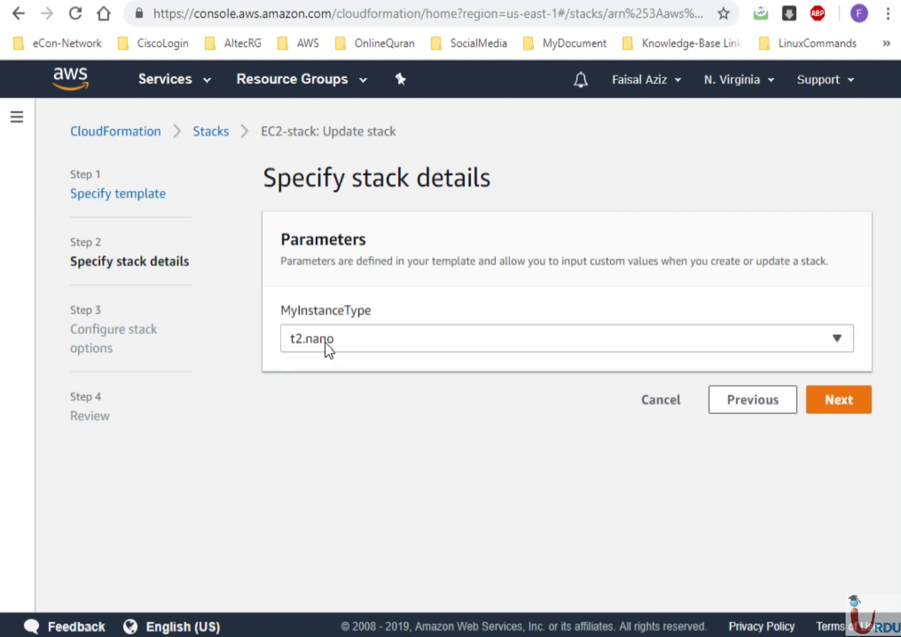
Set the MyInstanceType parameter to m4.large and continue to the stack options
left_click(405, 342)
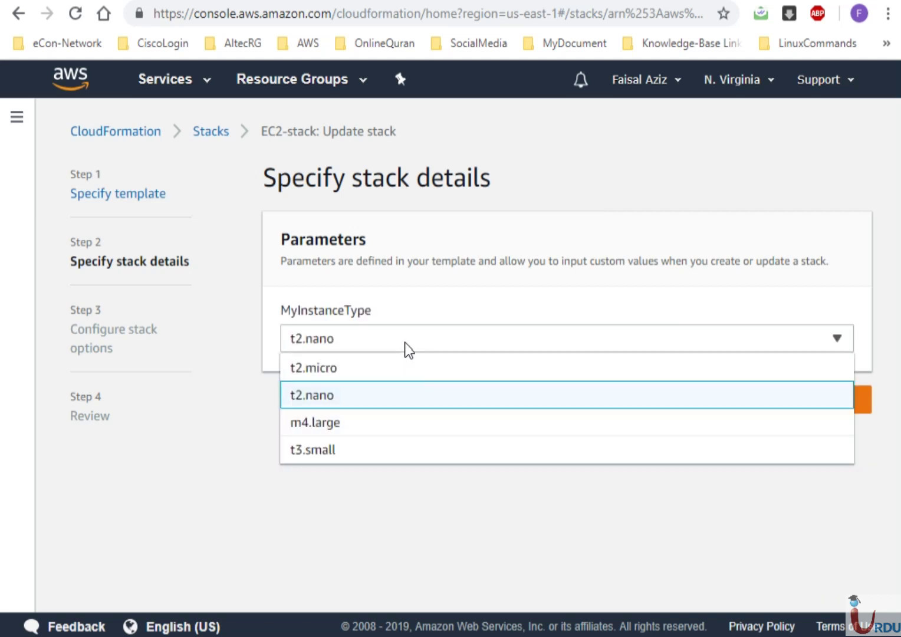
left_click(320, 426)
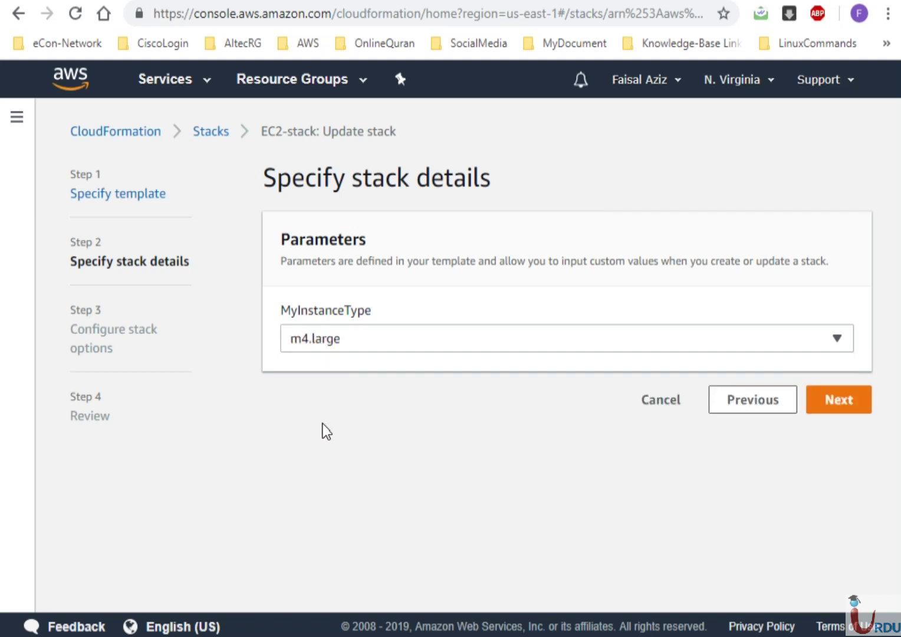
left_click(811, 398)
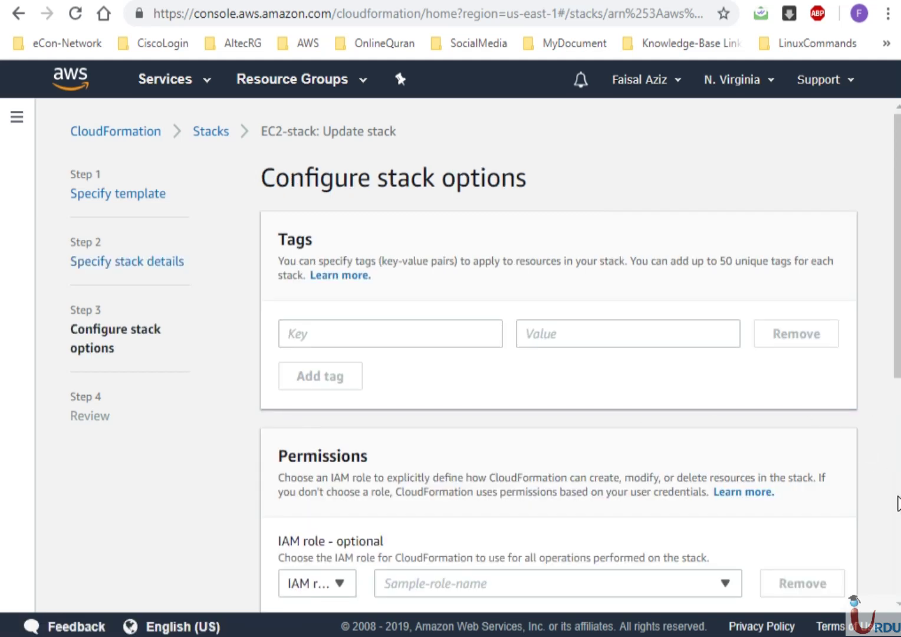
Keep the default stack options, go through the review and submit the EC2-stack update
scroll(887, 489, "down", 5)
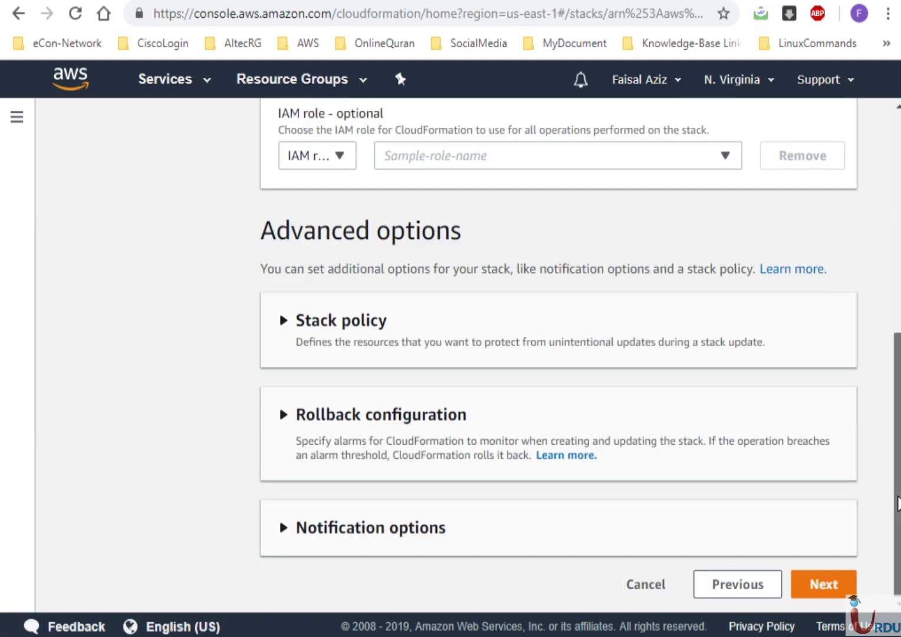
left_click(824, 584)
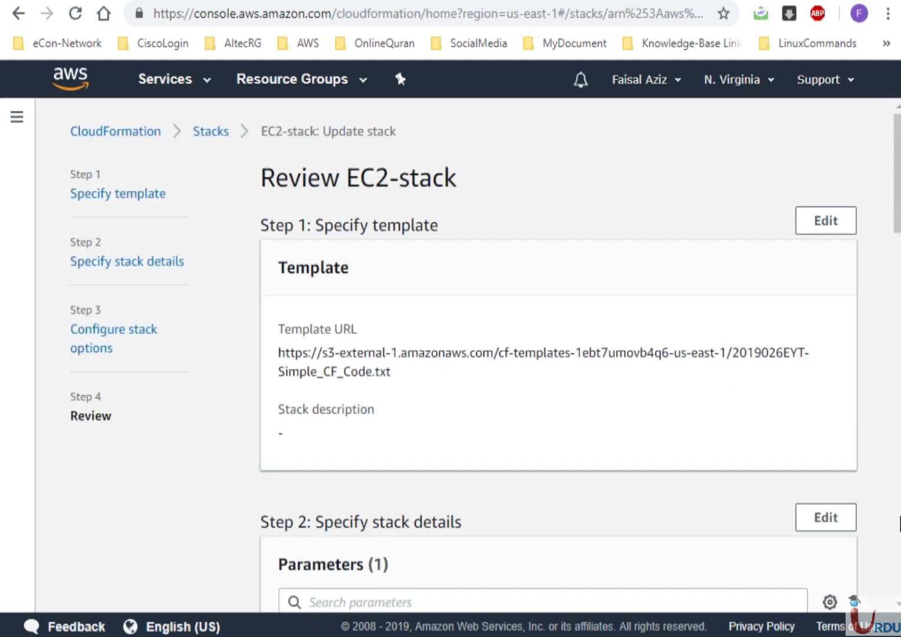
left_click(898, 527)
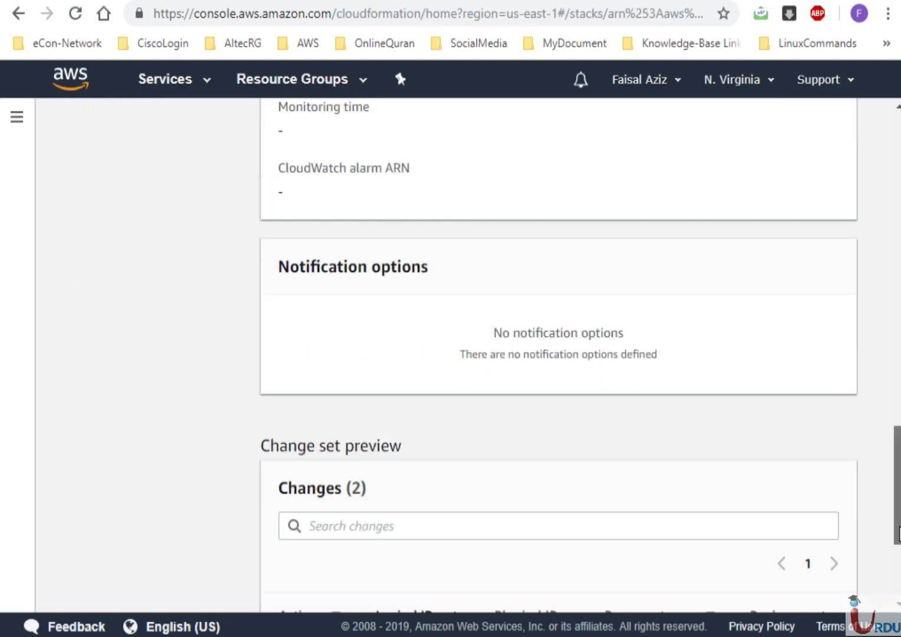
scroll(898, 527, "down", 4)
left_click(825, 584)
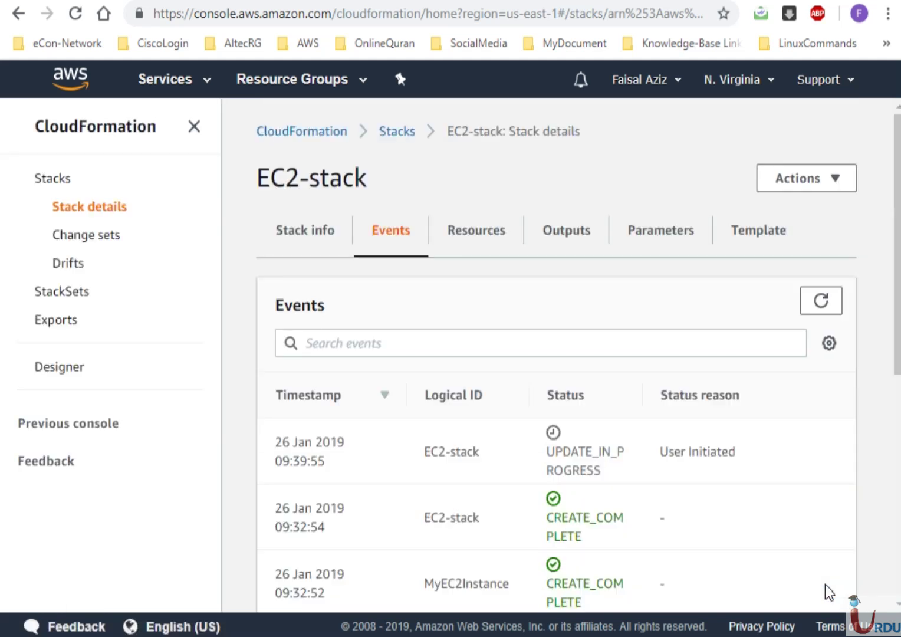
Look through the EC2-stack events and refresh them to follow the update's progress
scroll(899, 524, "down", 6)
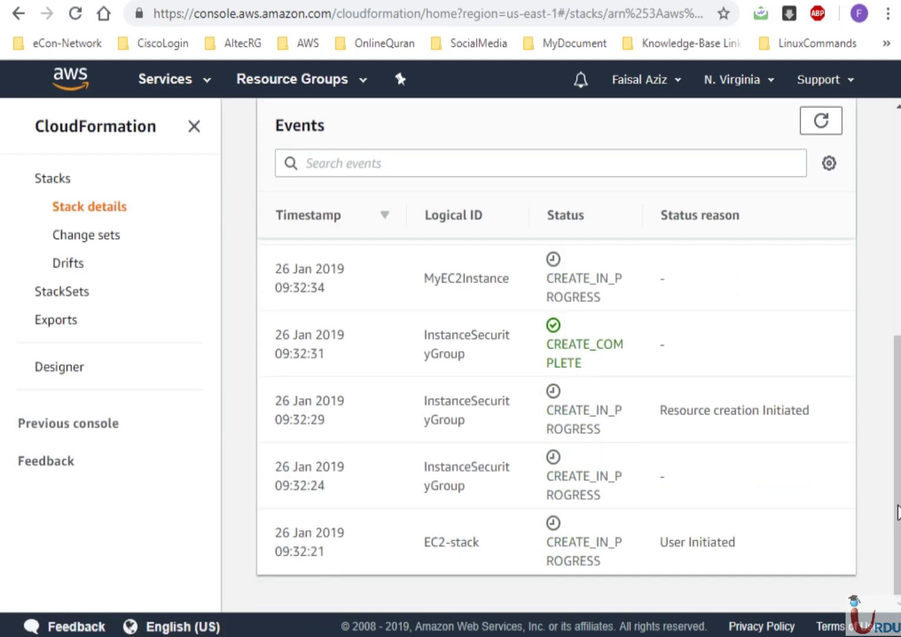
left_click_drag(899, 512, 894, 347)
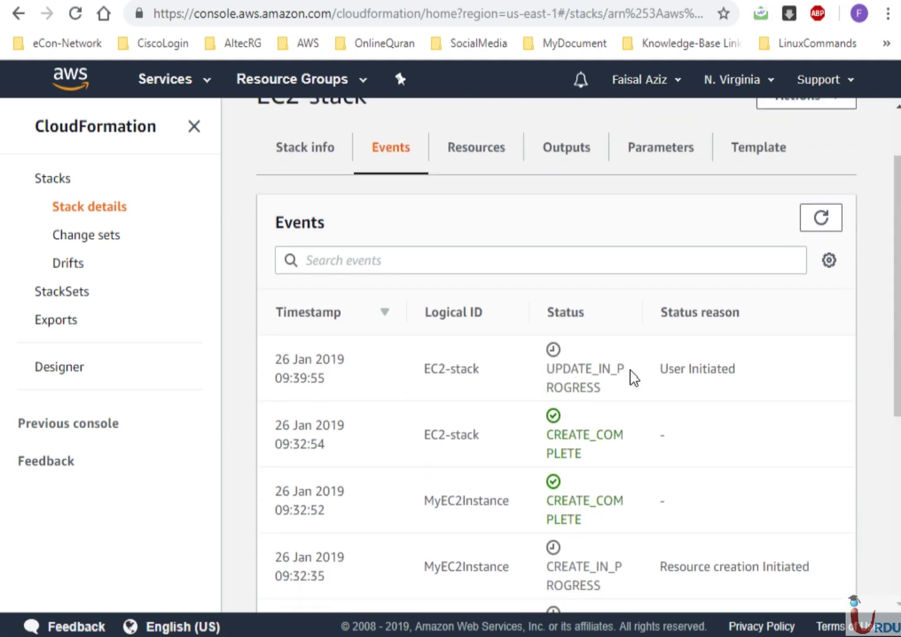
left_click(821, 219)
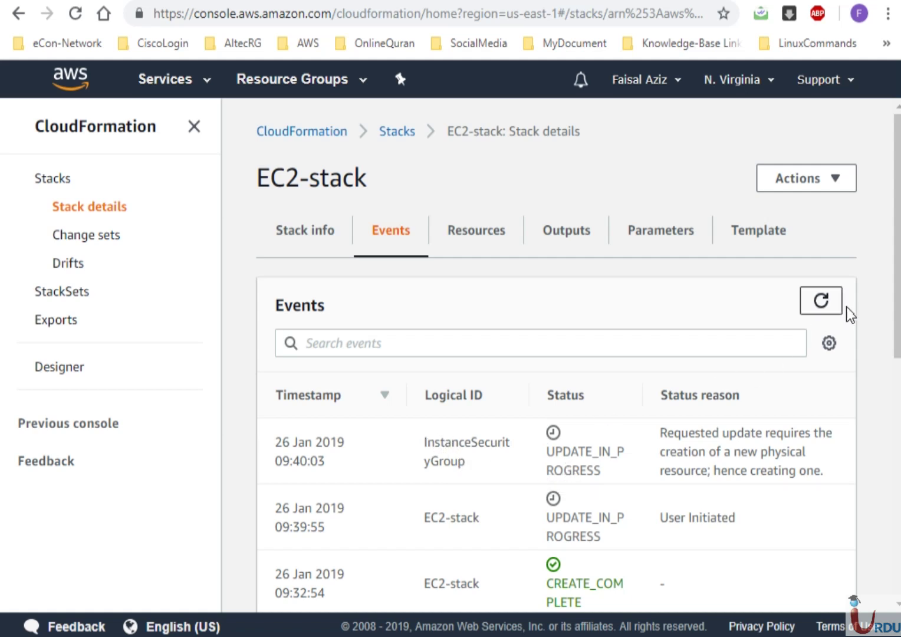
left_click(823, 299)
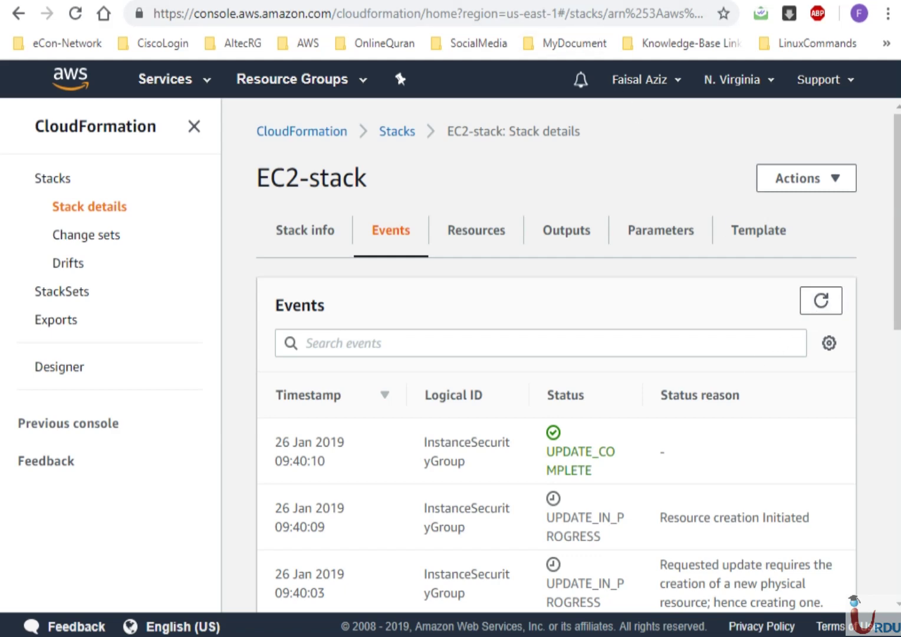
Open the security groups in the EC2 console and examine the inbound rules of sg-0f1b1d56ea2df6935
key("ctrl+Tab")
left_click_drag(161, 306, 160, 379)
left_click(96, 364)
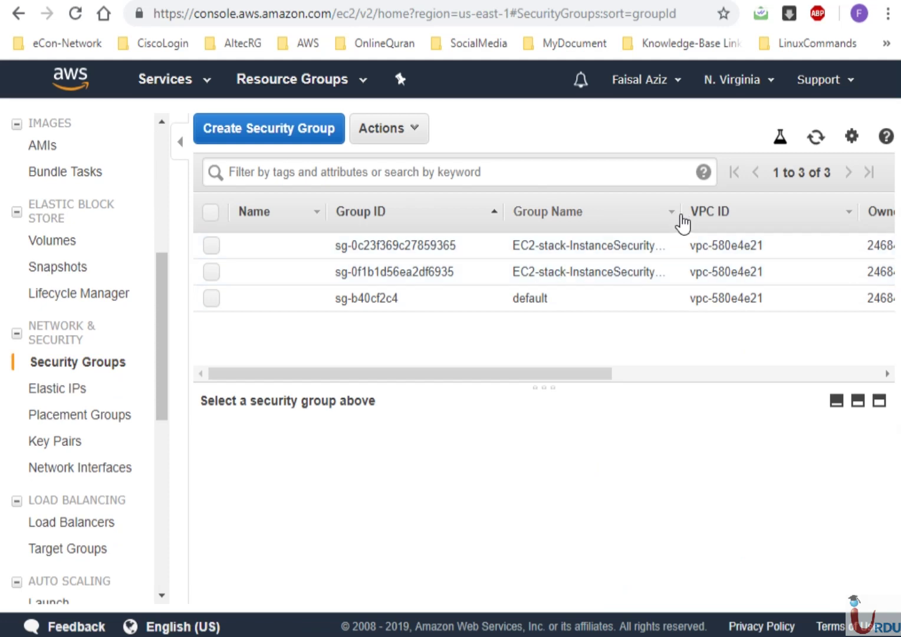
left_click_drag(676, 211, 734, 227)
left_click(413, 295)
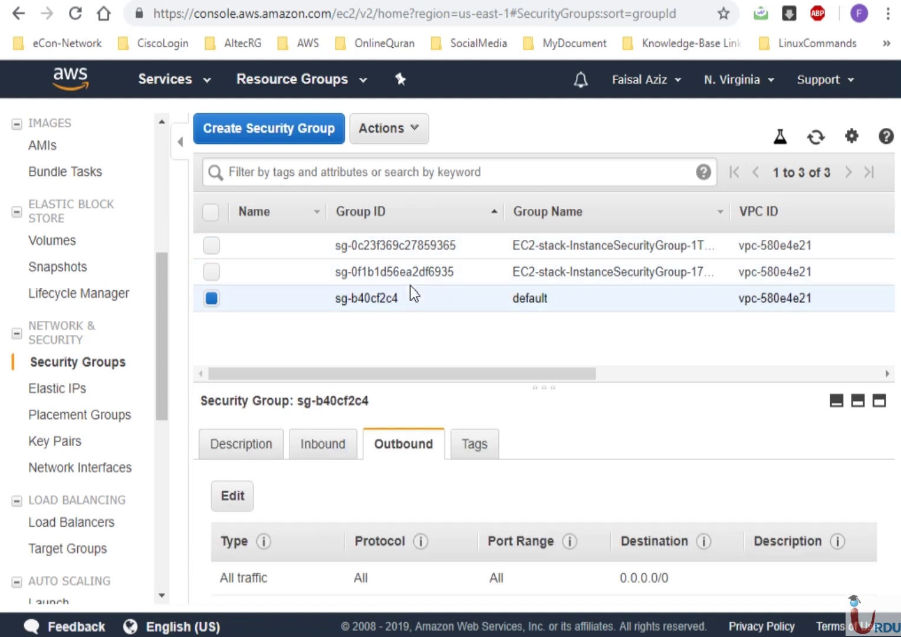
left_click(412, 273)
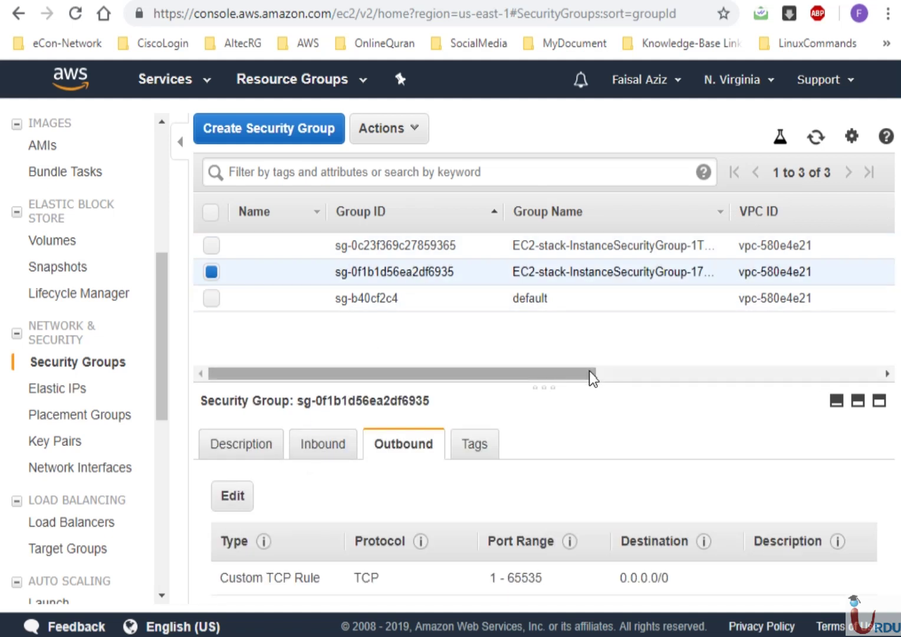
left_click_drag(552, 387, 546, 329)
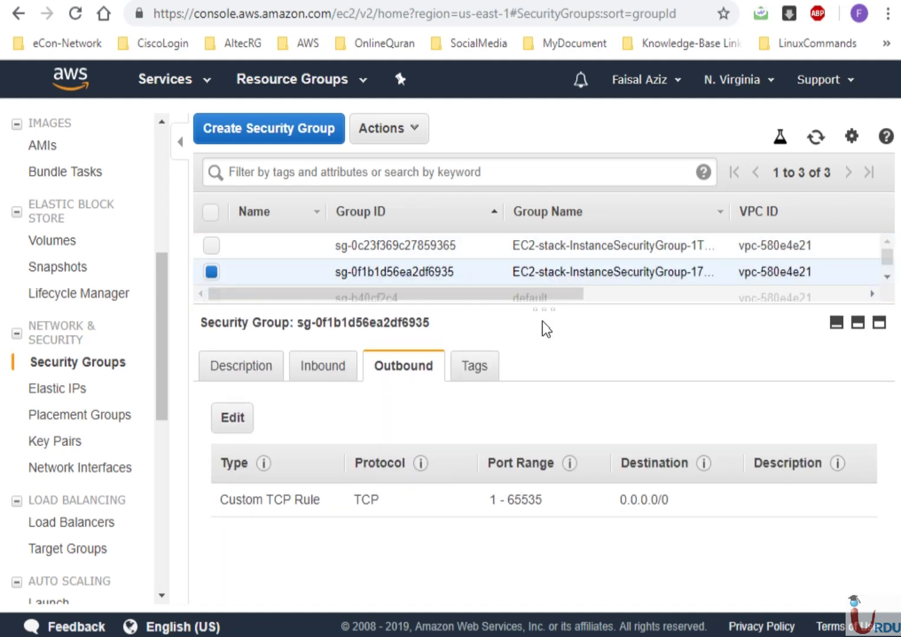
left_click(305, 398)
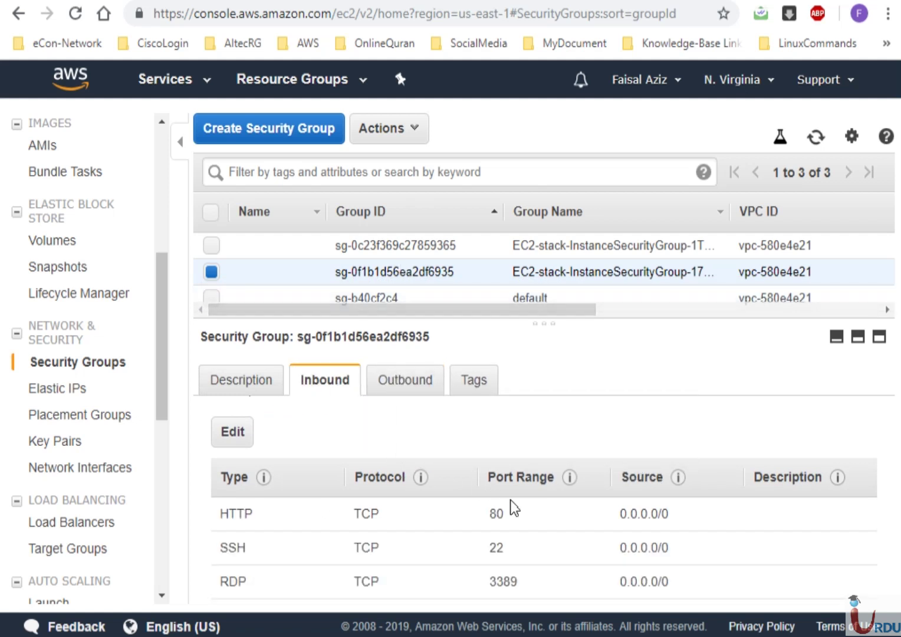
Examine the inbound port ranges of sg-0c23f369c27859365 and compare them with the other EC2-stack security group
left_click(417, 245)
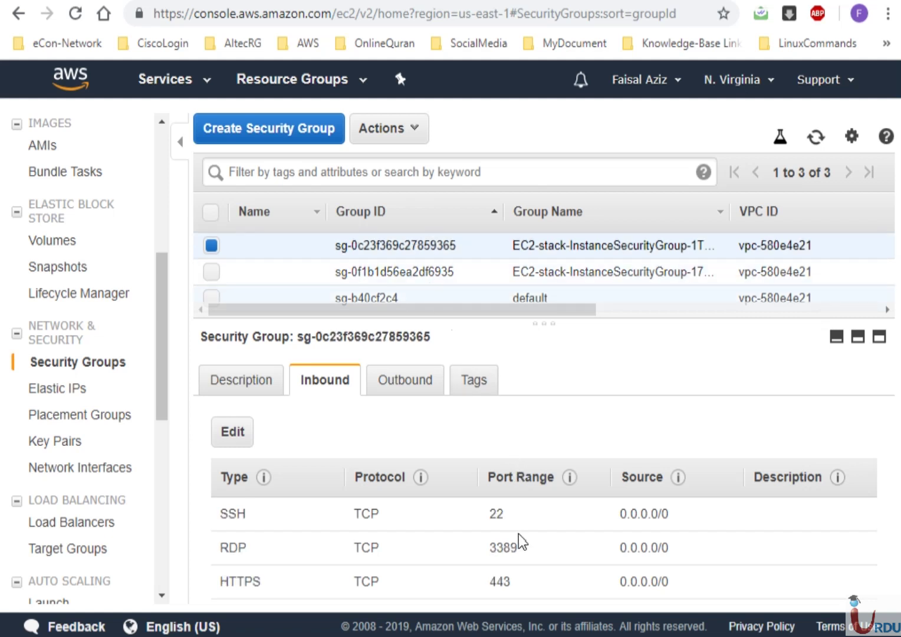
left_click_drag(502, 514, 487, 514)
left_click_drag(517, 547, 490, 546)
left_click(502, 581)
double_click(502, 581)
left_click(499, 261)
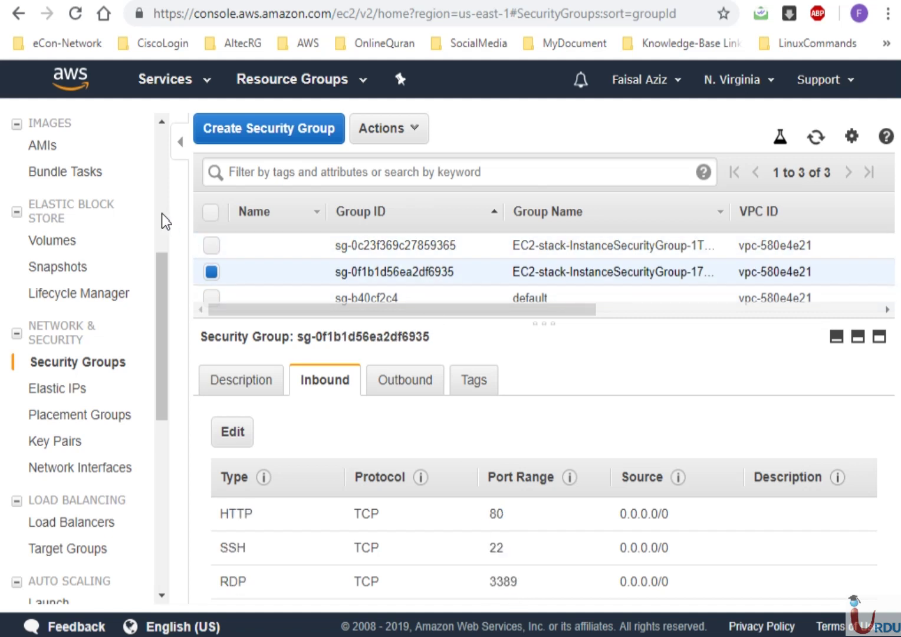
Open the EC2 instances list, check the states of both instances and view the m4.large instance's description
scroll(162, 212, "up", 5)
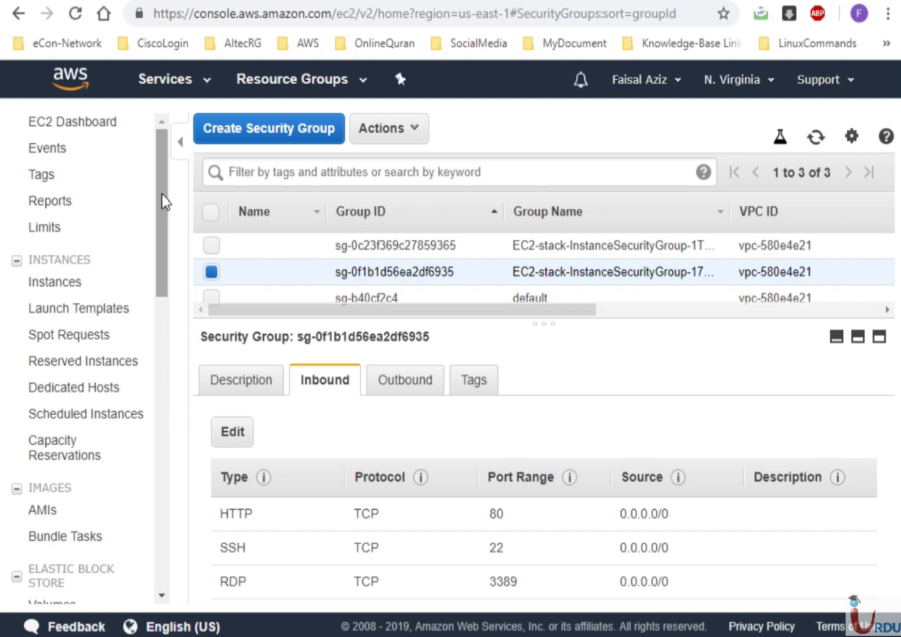
left_click(59, 292)
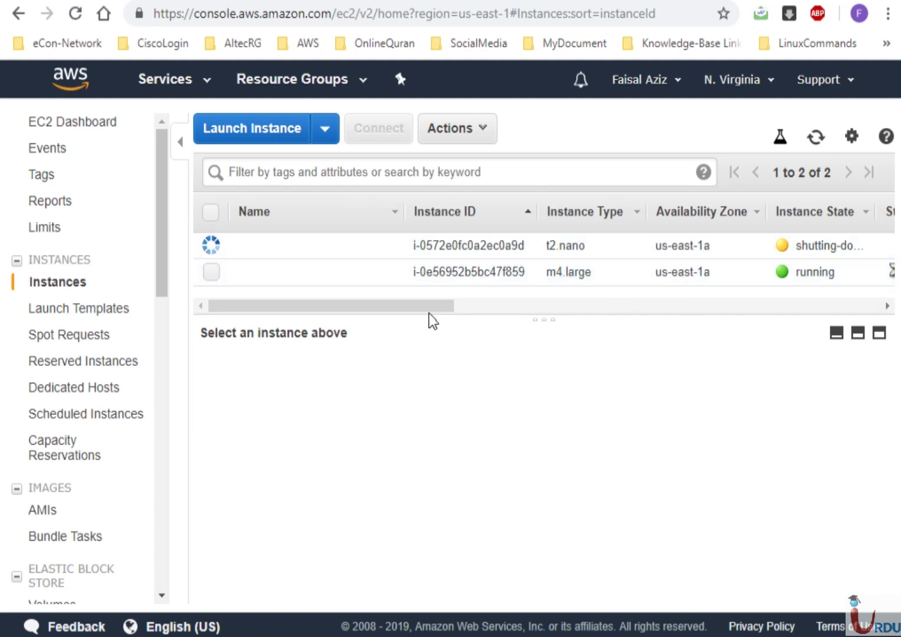
left_click_drag(427, 303, 399, 314)
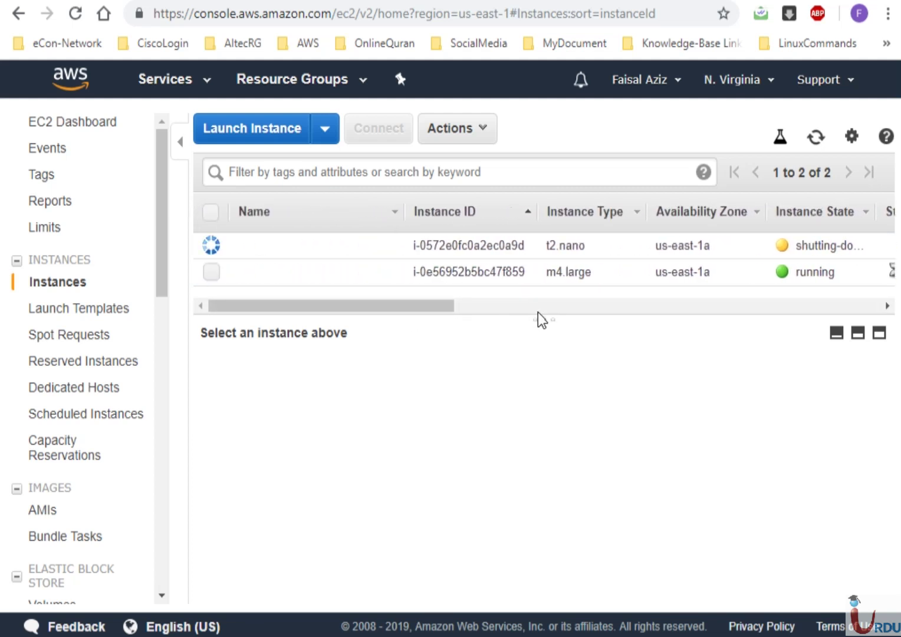
left_click_drag(538, 321, 538, 382)
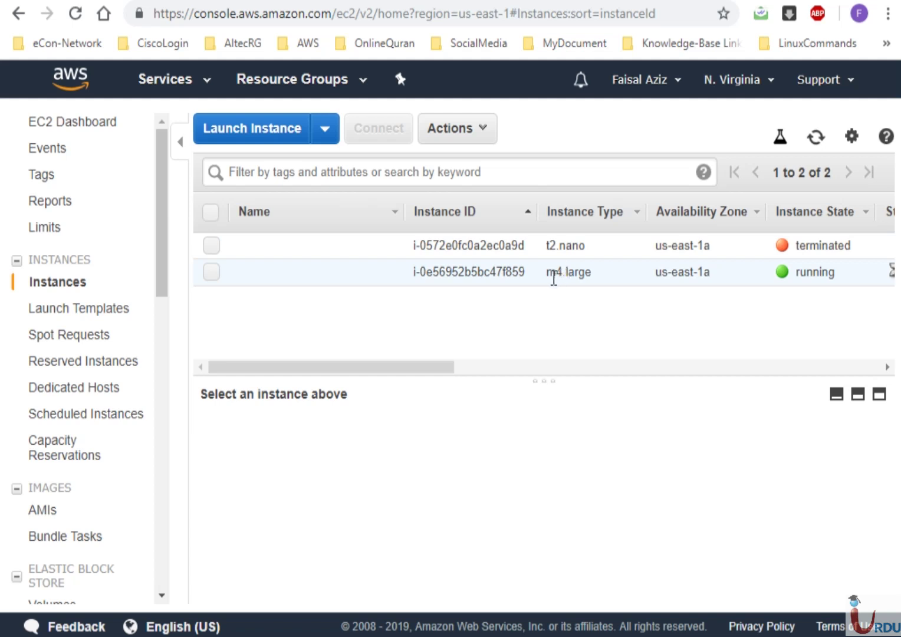
left_click_drag(551, 274, 594, 275)
left_click(595, 274)
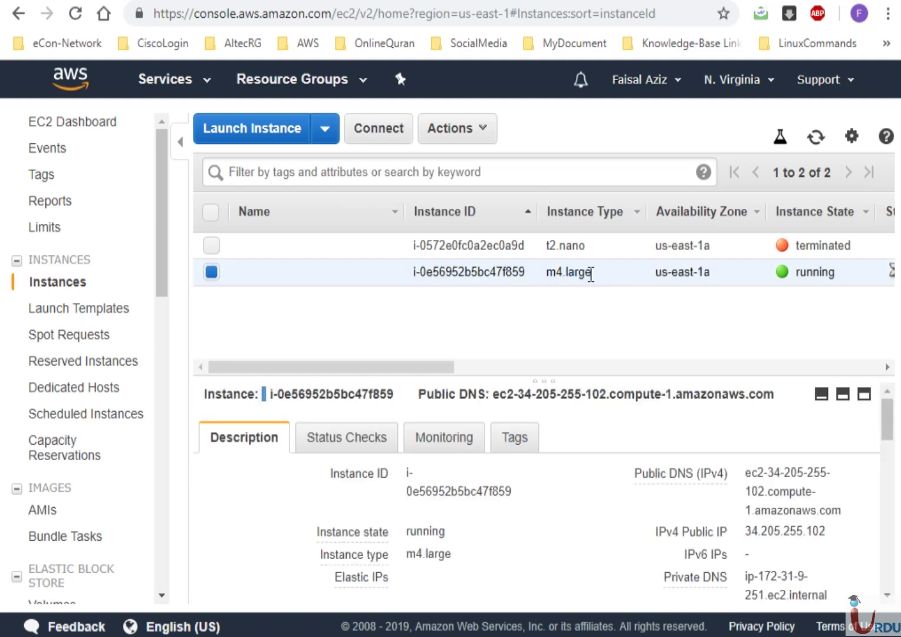
Refresh the instances list and check the m4.large instance's type and its IPv4 public IP
left_click_drag(591, 275, 546, 276)
left_click(548, 321)
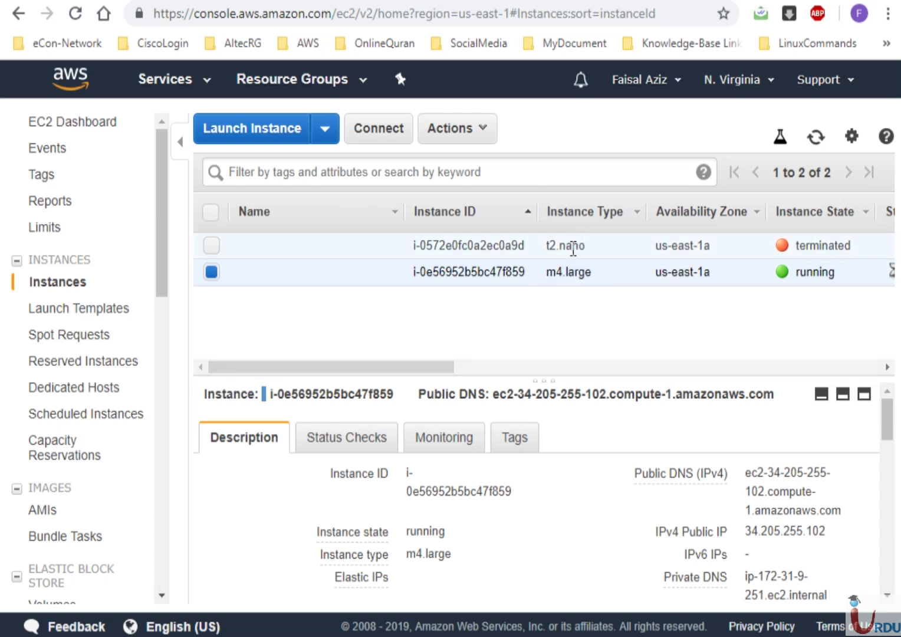
left_click(817, 138)
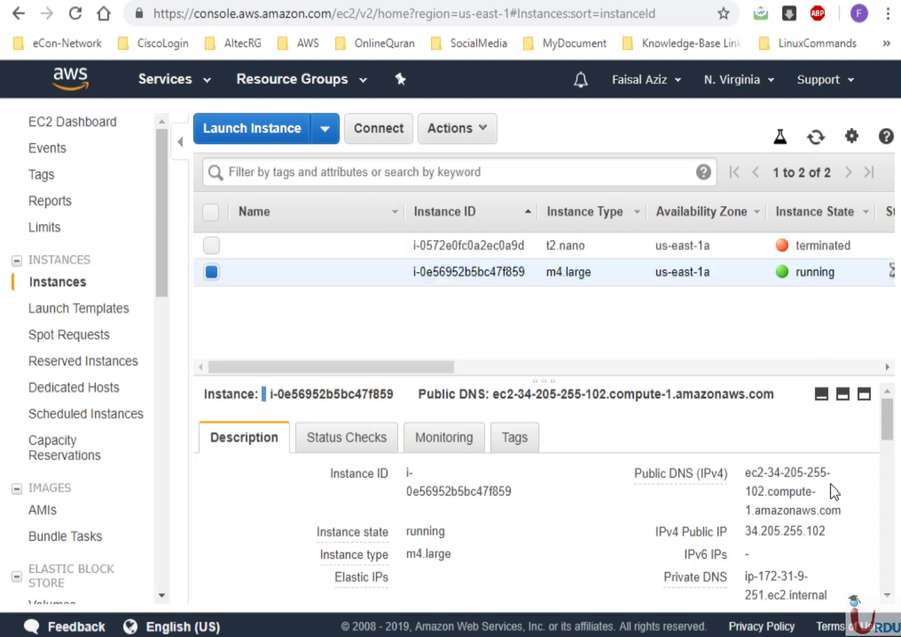
mouse_move(828, 537)
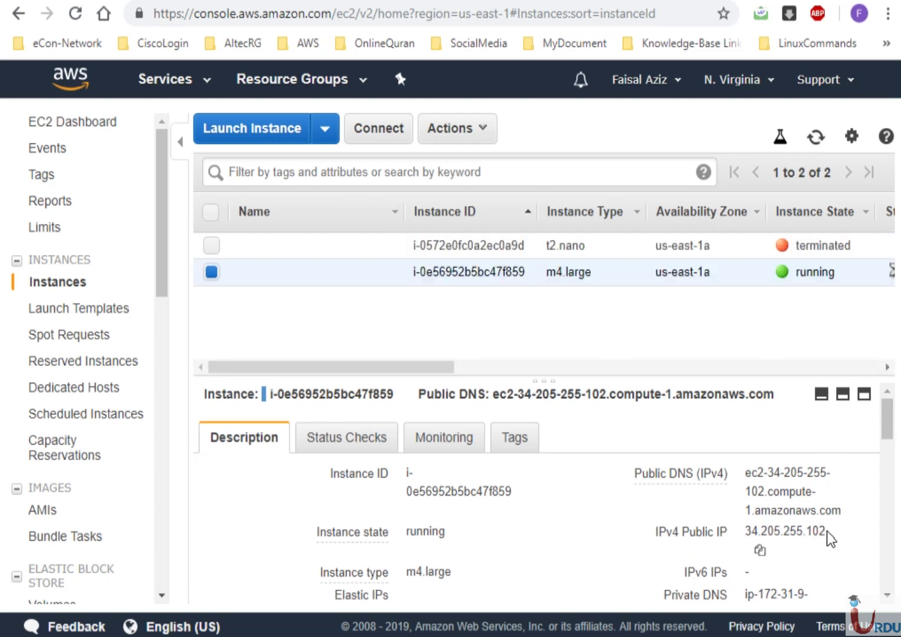
left_click_drag(825, 531, 744, 531)
left_click(566, 375)
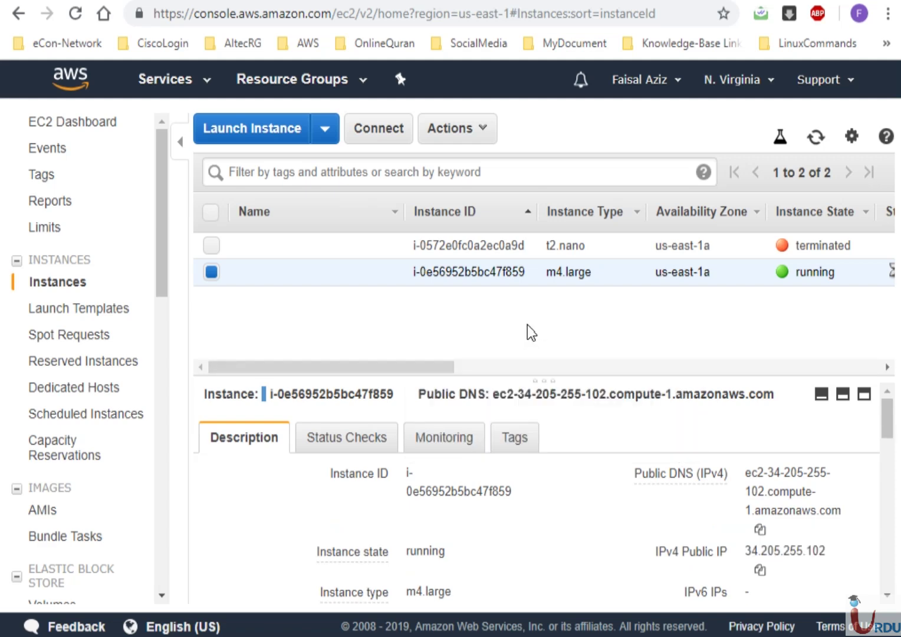
Refresh the EC2-stack events in CloudFormation, open the stack's outputs and examine the PublicIP value
key("ctrl+Tab")
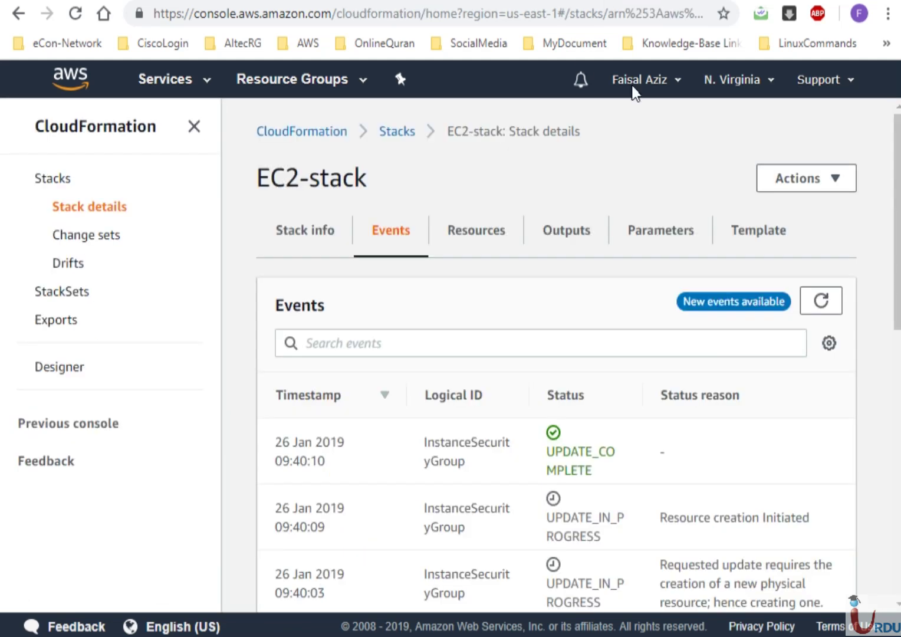
left_click(821, 298)
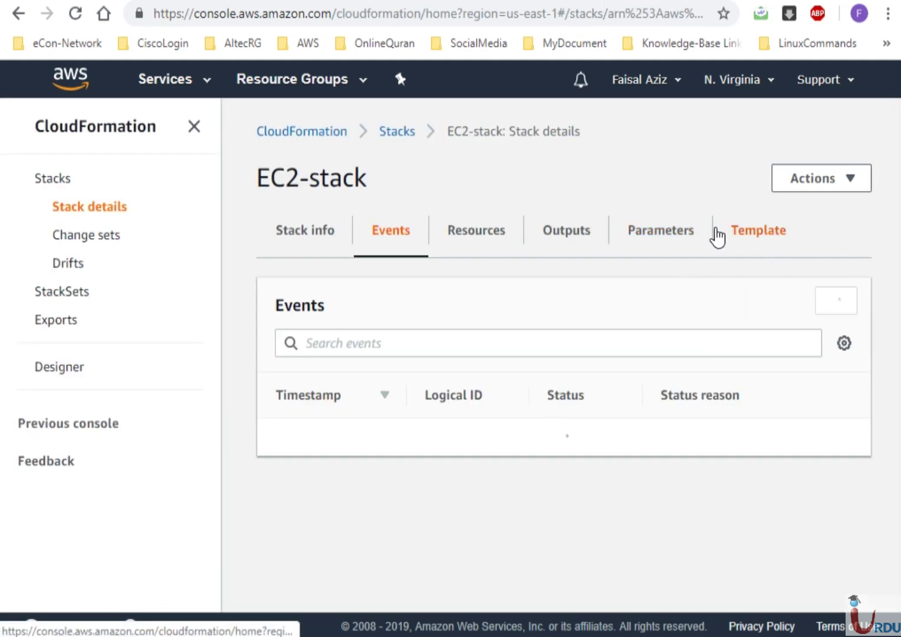
left_click(547, 240)
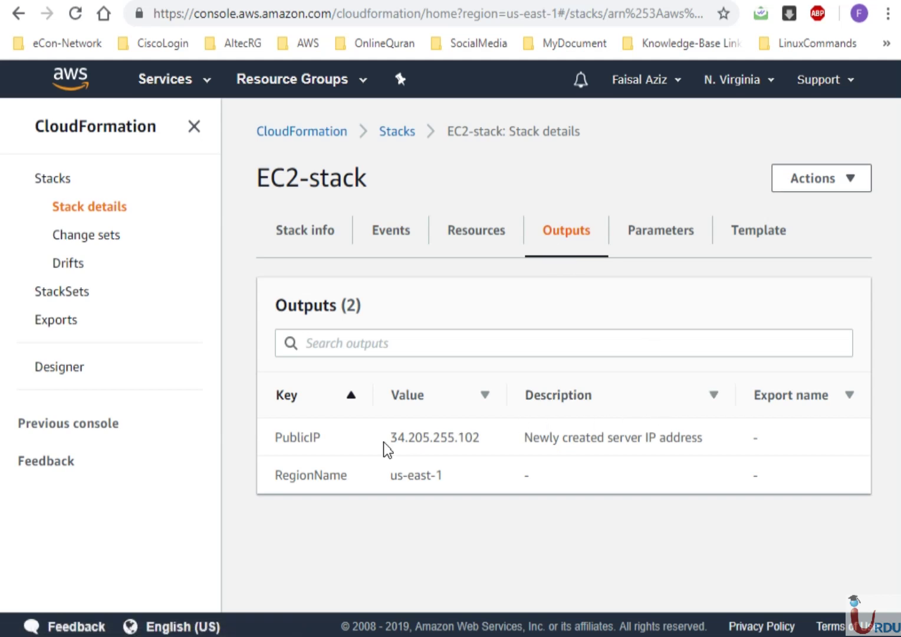
left_click_drag(390, 437, 482, 437)
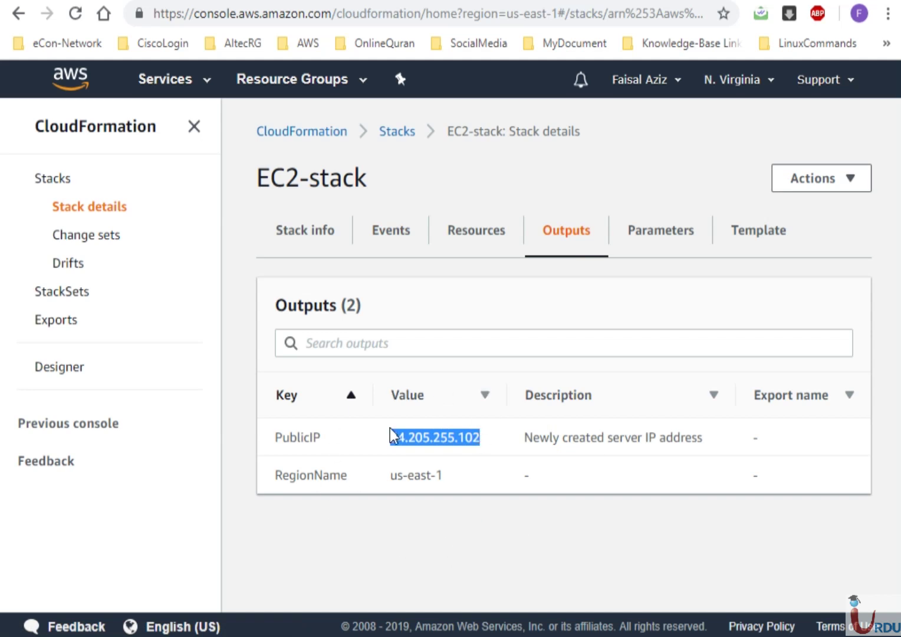
left_click(492, 497)
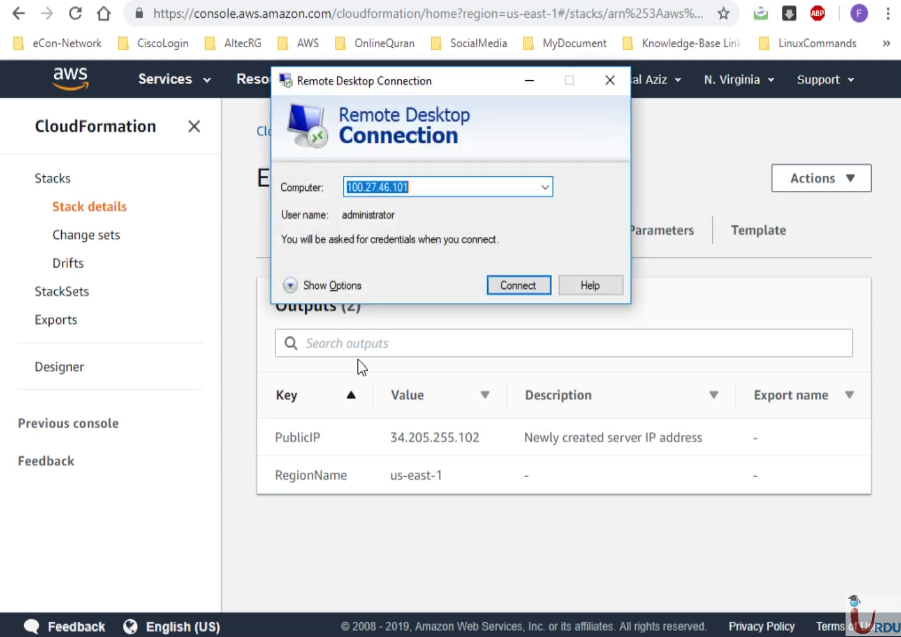
double_click(440, 437)
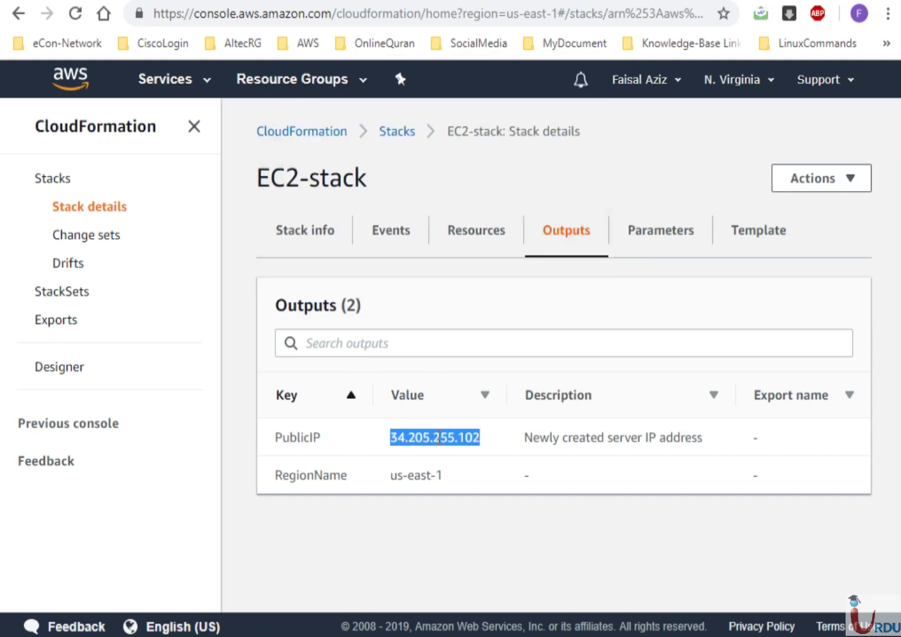
Return to the EC2 instances list, refresh it and examine the m4.large instance's state and status checks
key("alt+Tab")
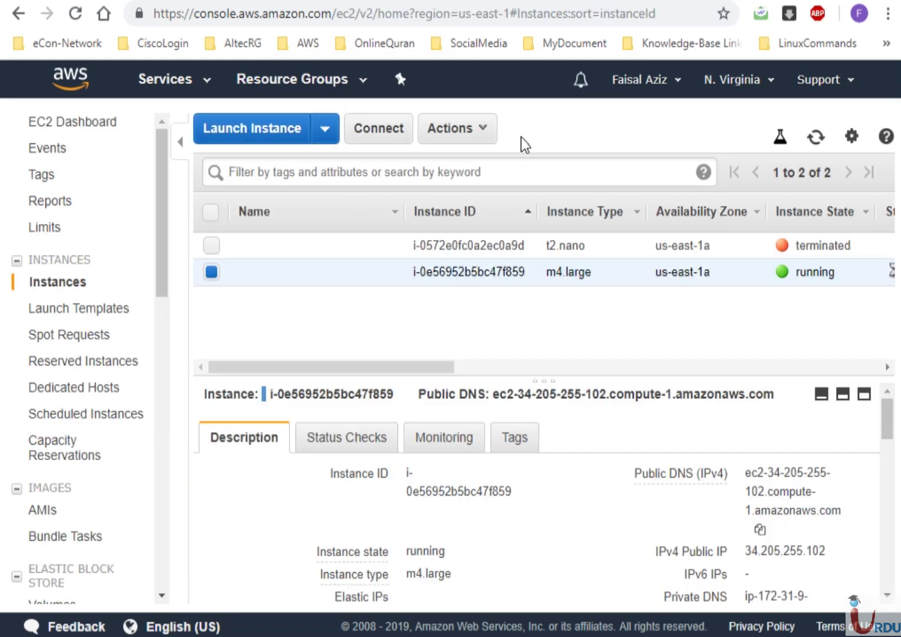
left_click_drag(393, 365, 494, 363)
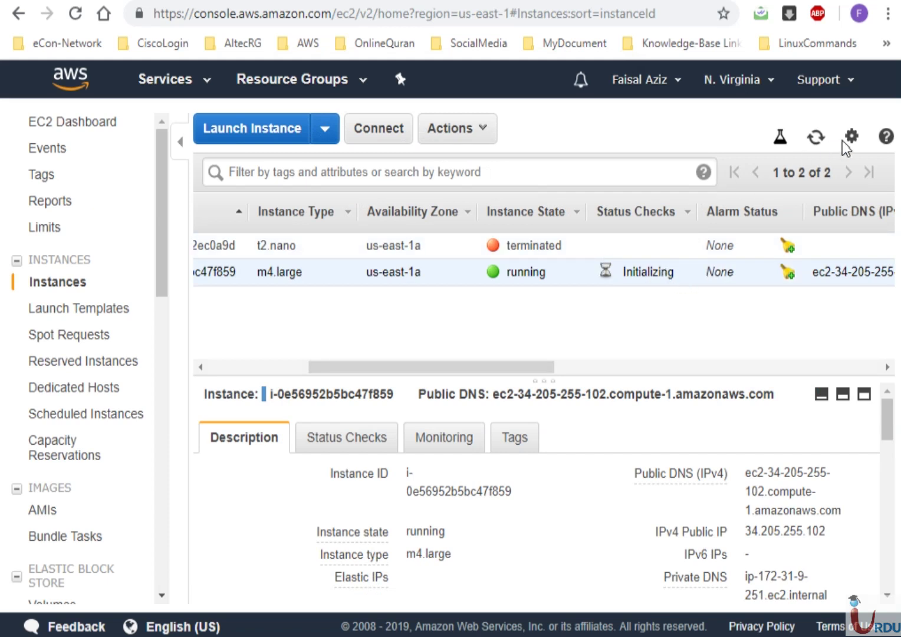
left_click(824, 142)
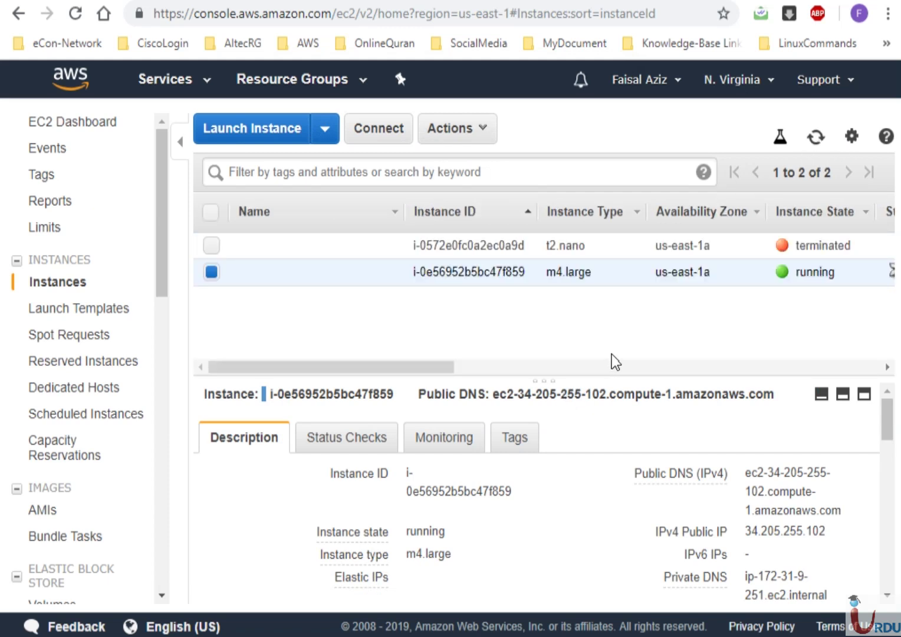
left_click_drag(402, 370, 471, 370)
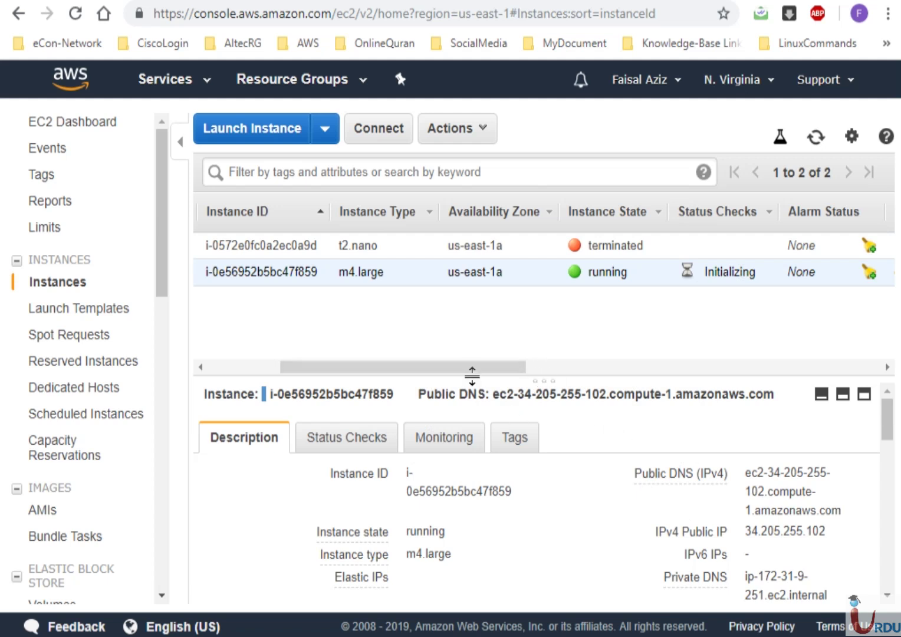
left_click_drag(534, 381, 536, 411)
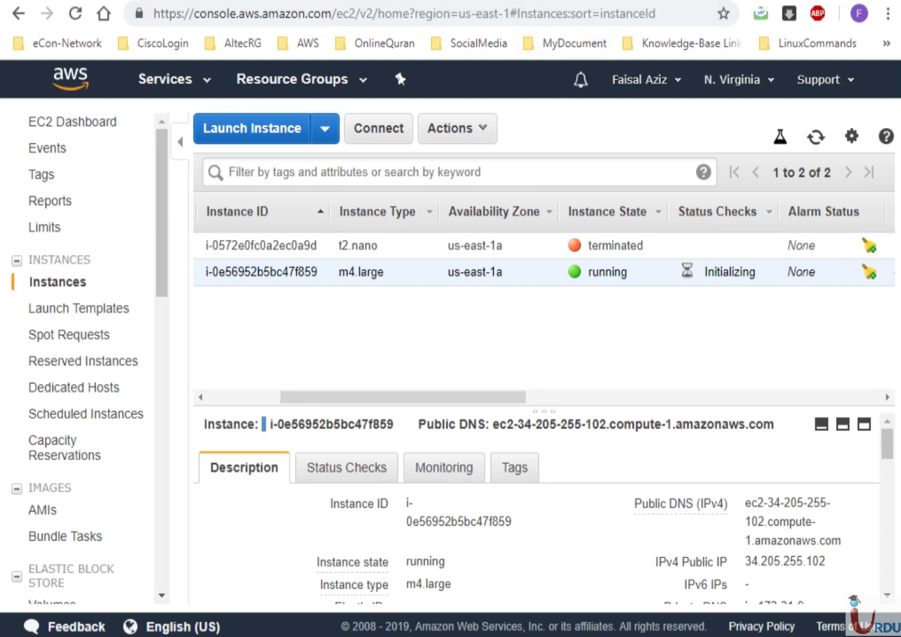
Open the CloudFormation stacks list and delete EC2-stack
key("ctrl+Tab")
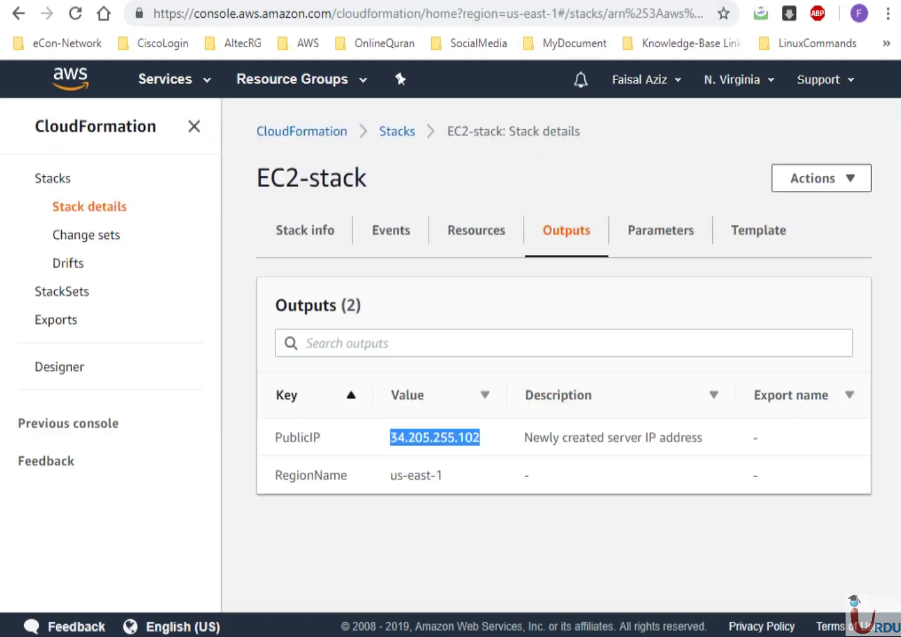
left_click(64, 181)
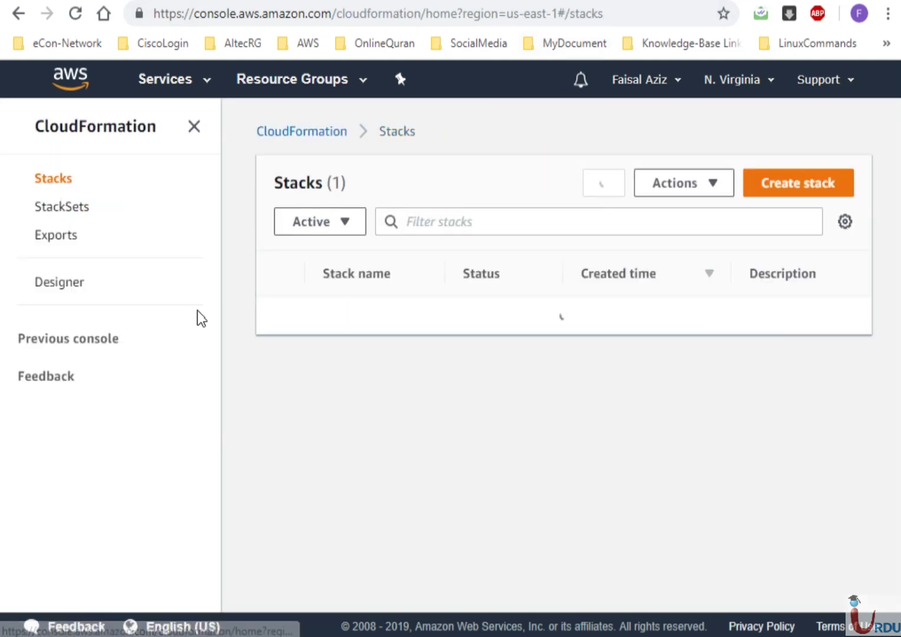
left_click(700, 194)
left_click(557, 415)
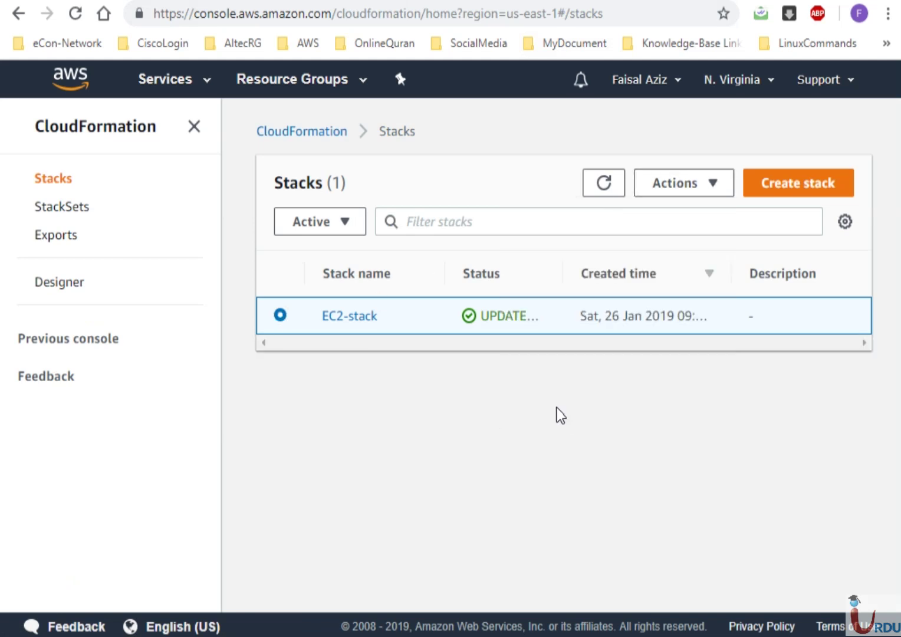
left_click(650, 463)
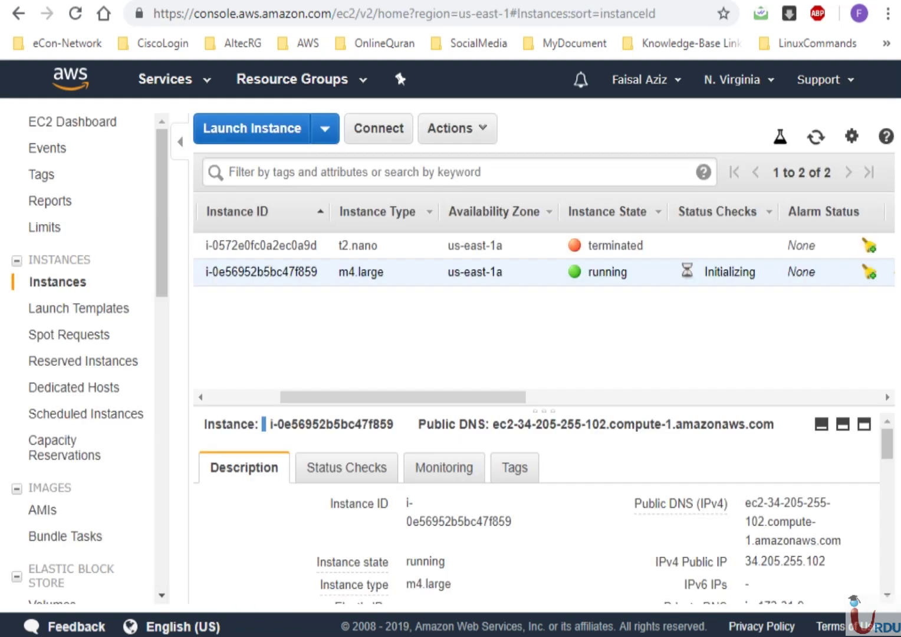
Refresh the EC2 instances list to follow the shutdown of the m4.large instance
left_click(815, 137)
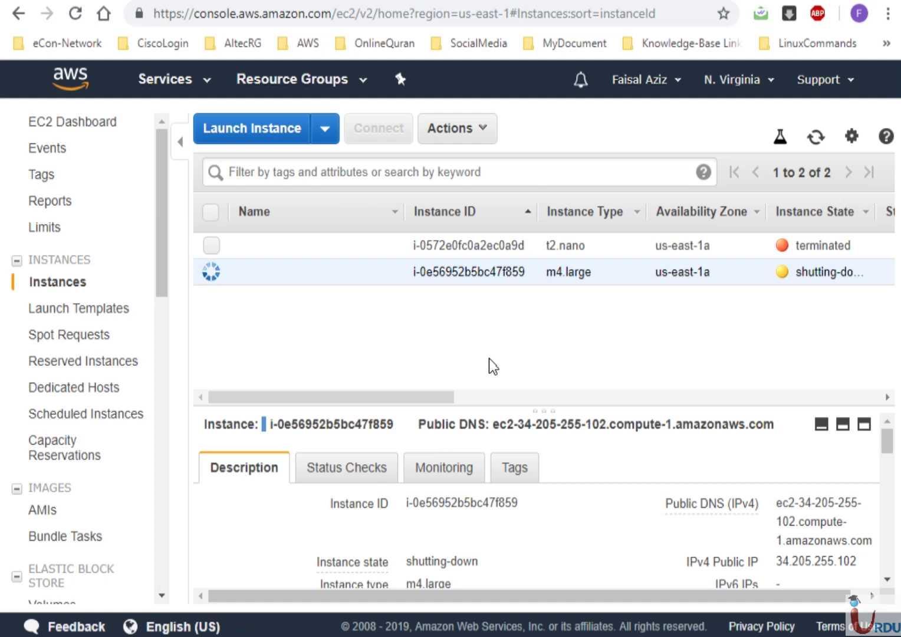
left_click(817, 139)
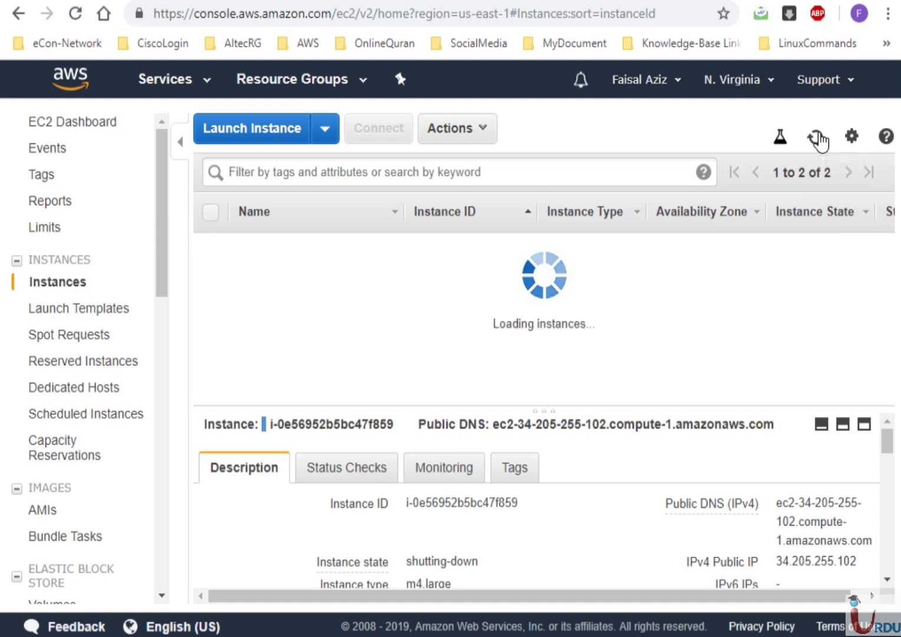